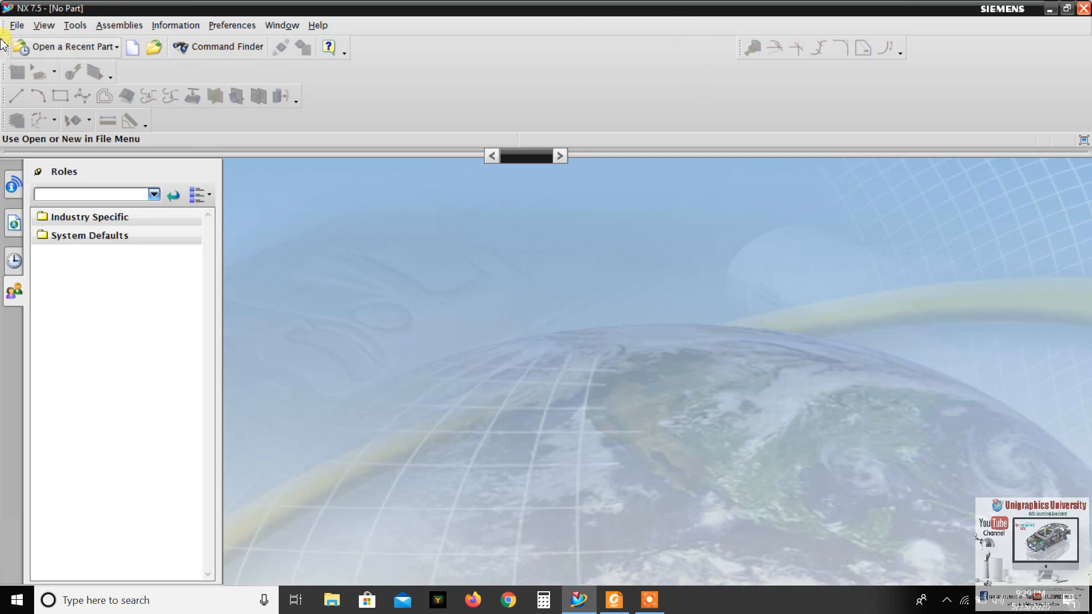
Create a new part file named model1.prt from the Model template in millimeters.
left_click(23, 30)
left_click(48, 43)
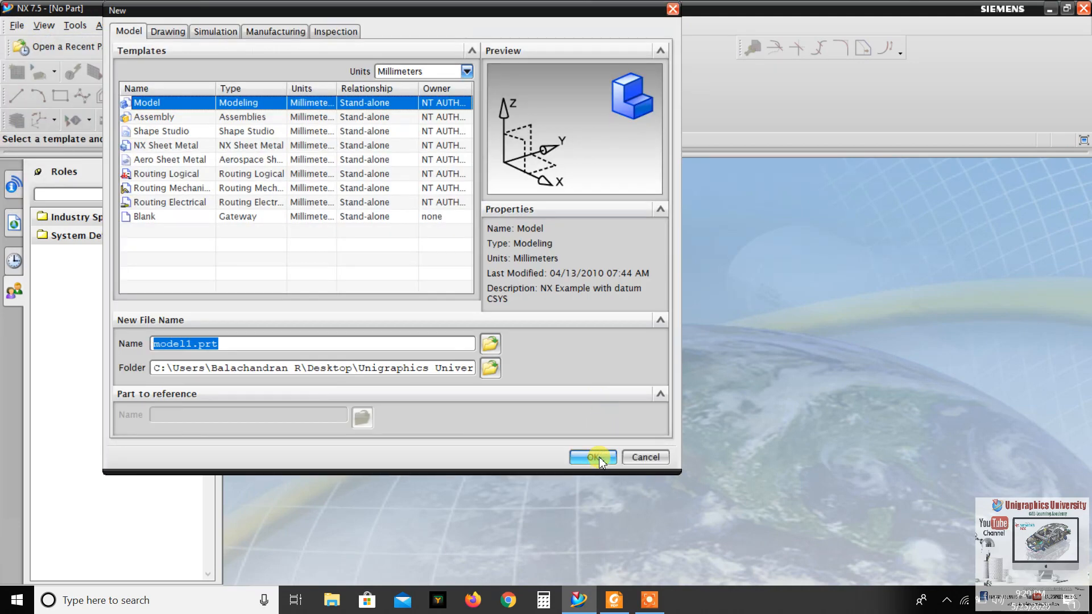
left_click(599, 456)
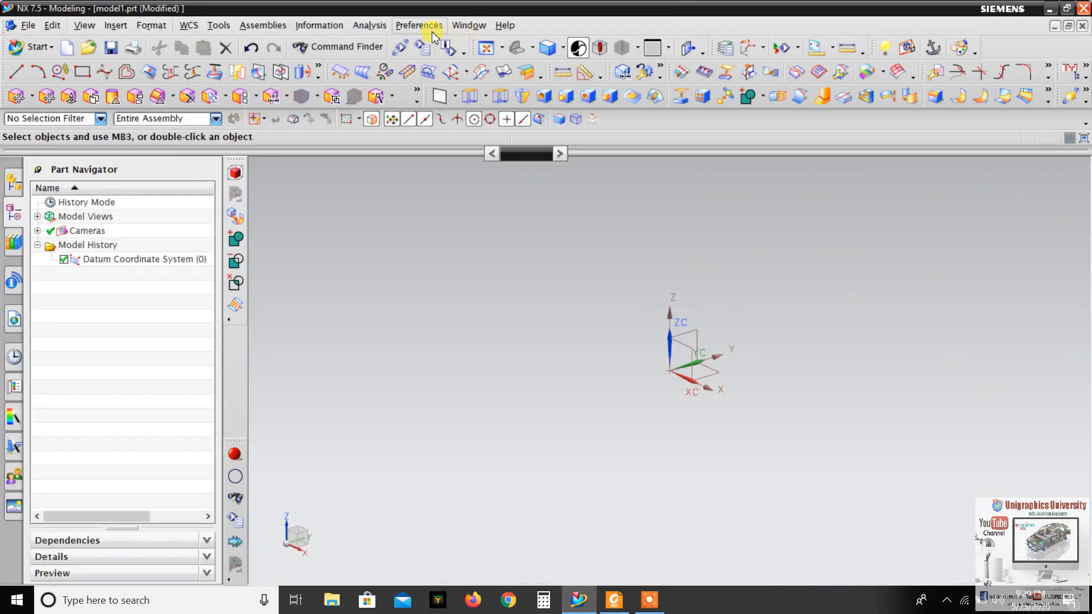
left_click(419, 25)
left_click(446, 176)
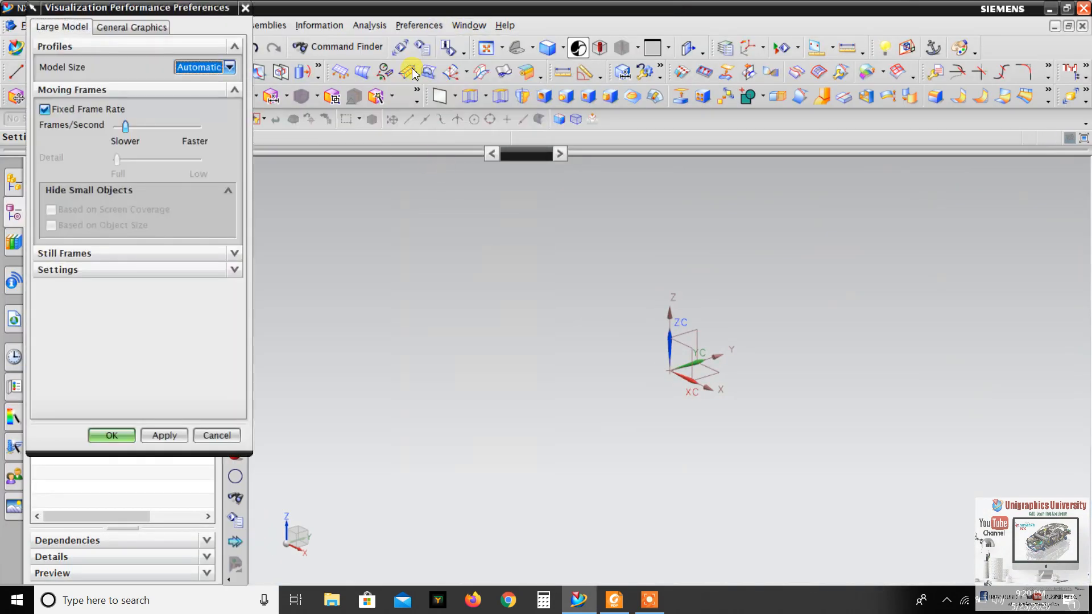
left_click(245, 8)
Set the background of shaded and wireframe views to Plain with white (255, 255, 255) as the plain color.
left_click(419, 25)
left_click(438, 164)
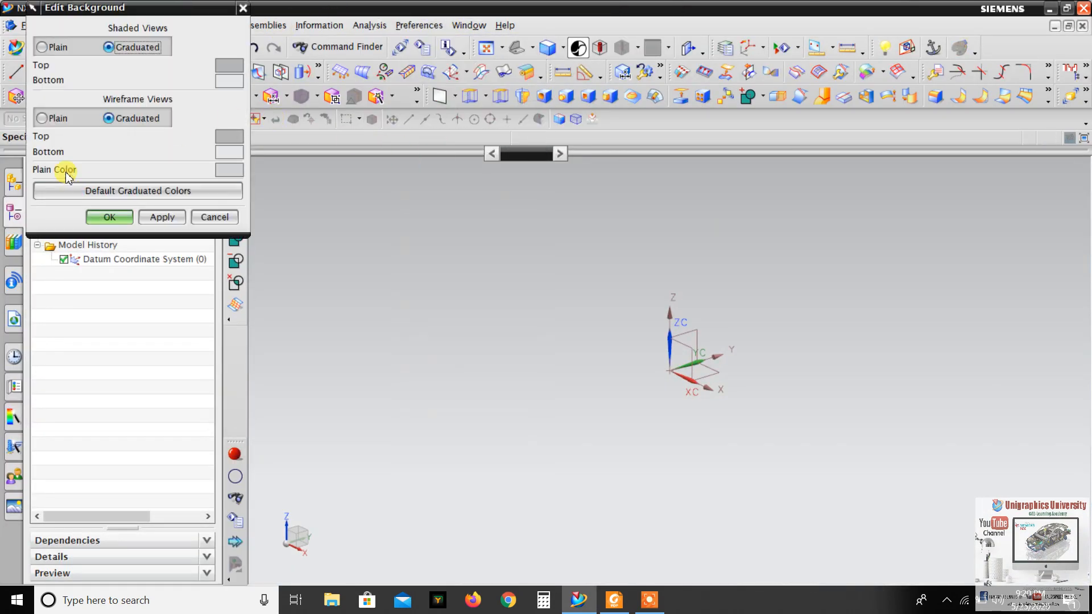
left_click(54, 55)
left_click(230, 170)
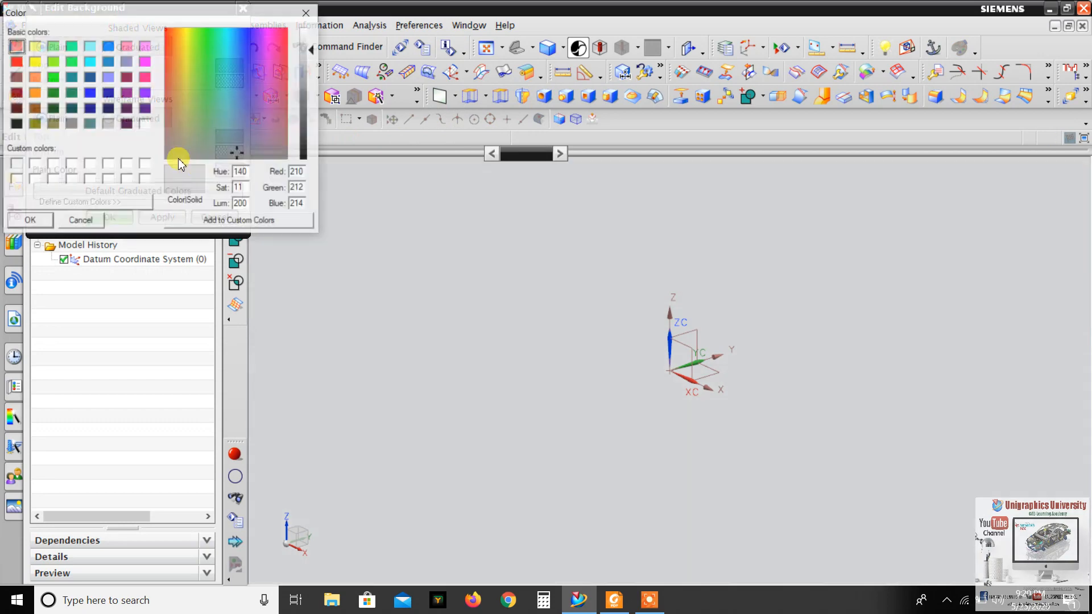
left_click(29, 221)
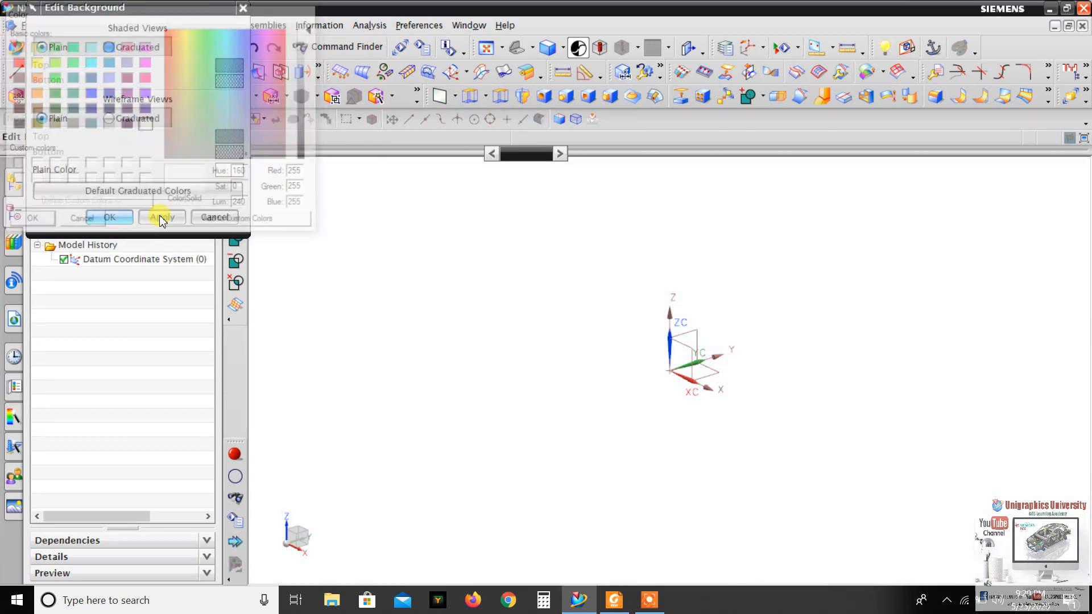
left_click(109, 218)
Examine the Drafting preferences and the Sketch Style settings in the Sketch preferences.
middle_click_drag(724, 291, 648, 312, "shift")
left_click(409, 23)
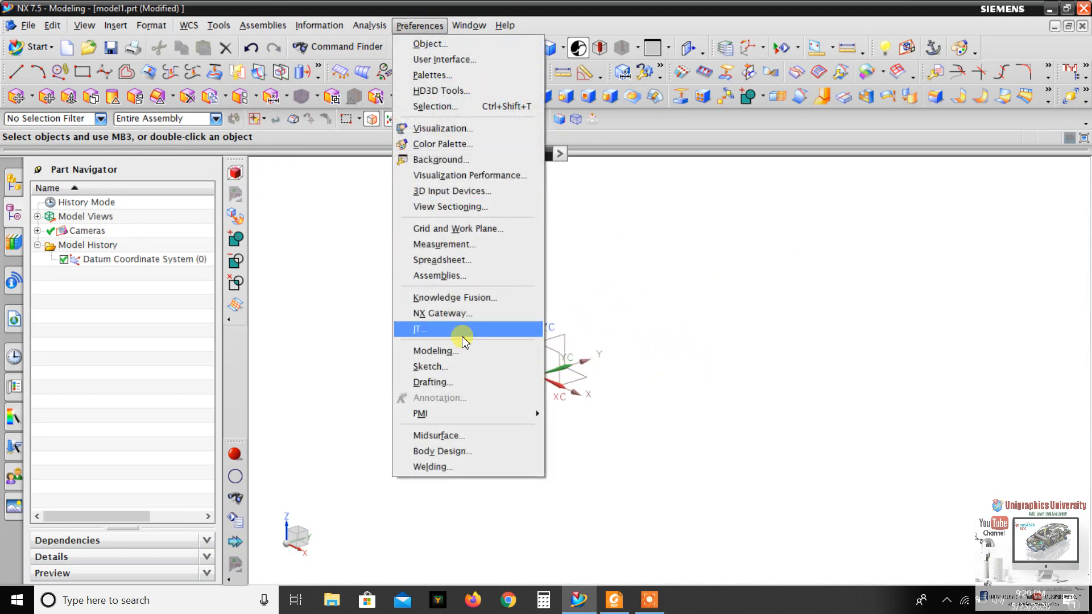
left_click(458, 380)
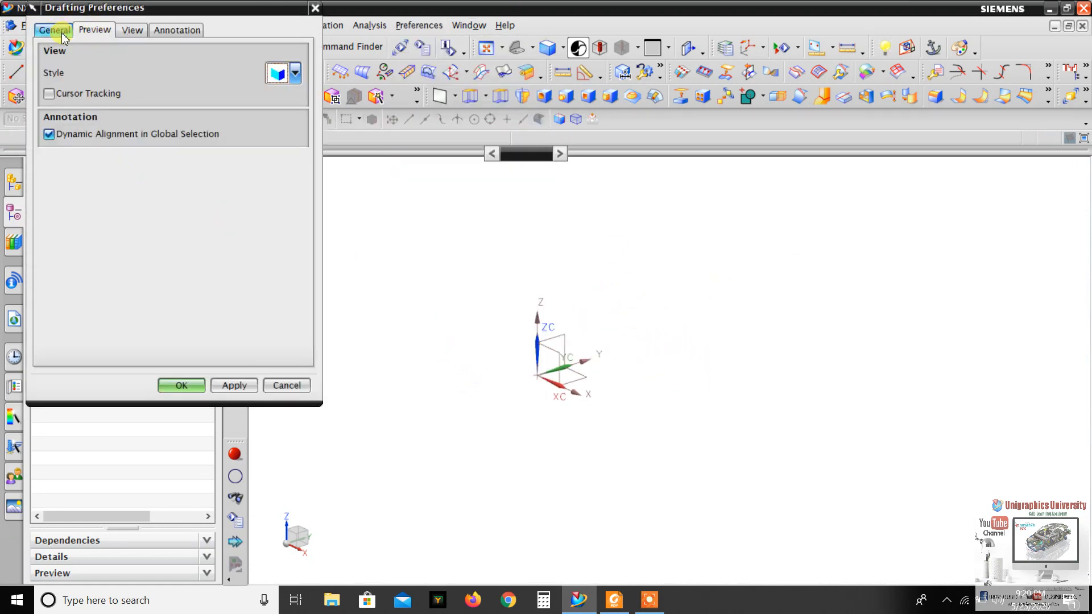
left_click(62, 32)
left_click(316, 12)
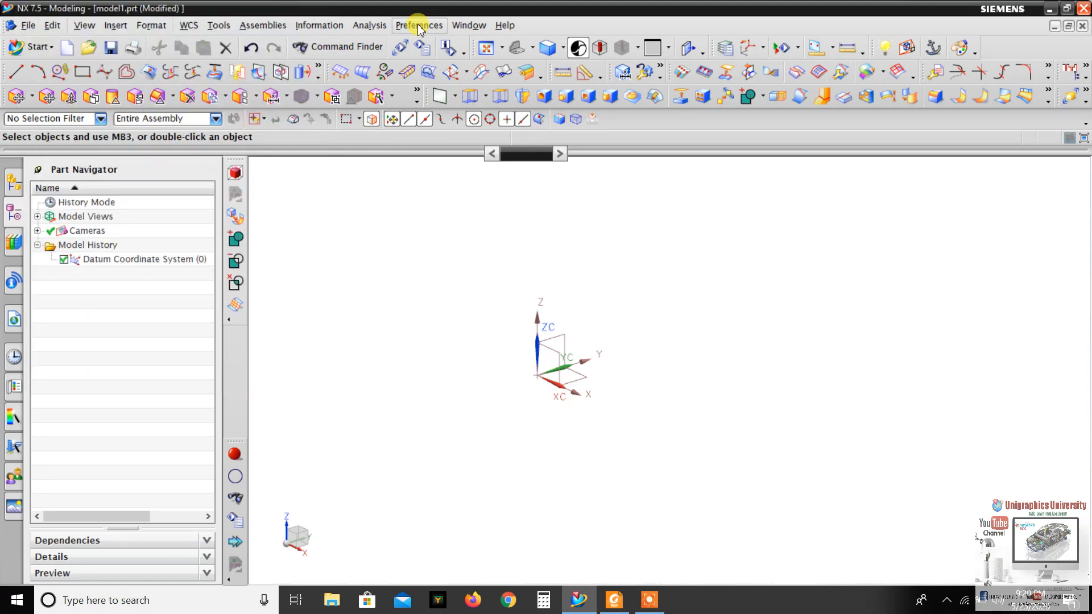
left_click(419, 25)
left_click(434, 370)
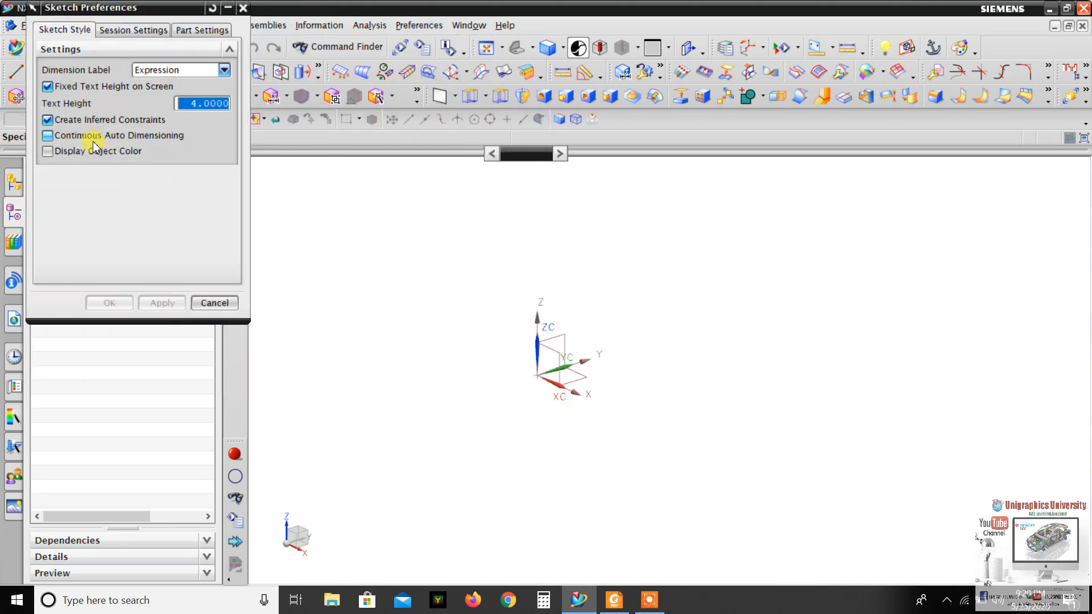
left_click(211, 303)
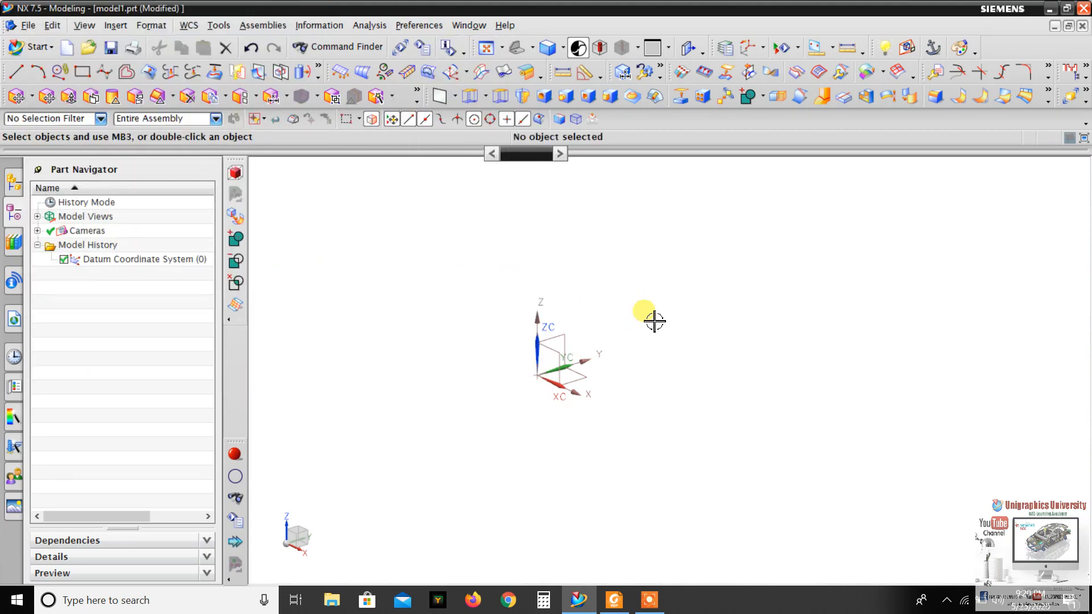
Create a sketch in the task environment on the XY plane of the datum coordinate system.
left_click(108, 25)
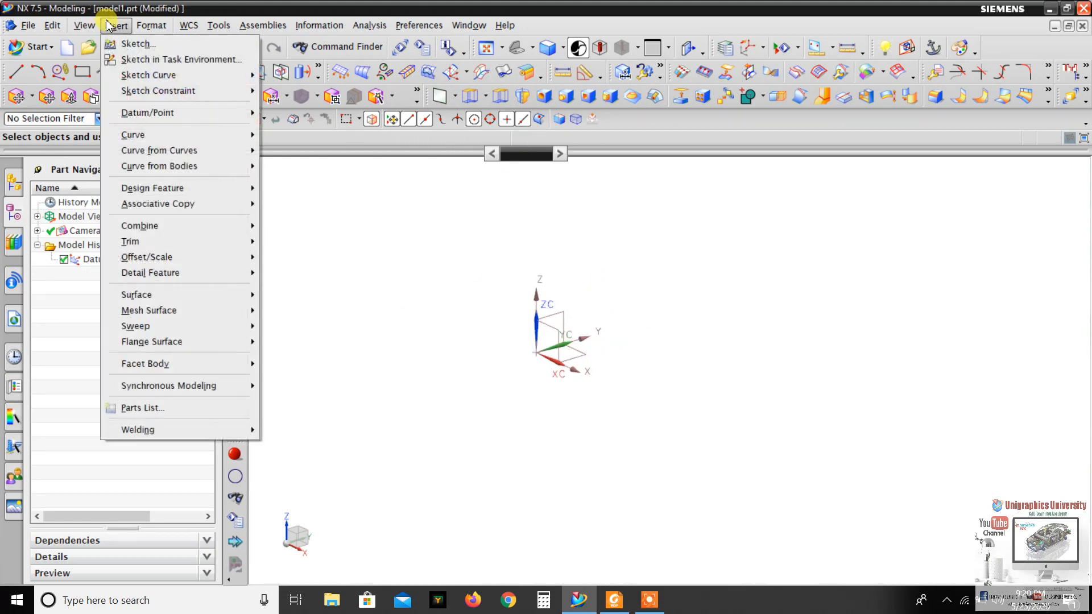
left_click(165, 61)
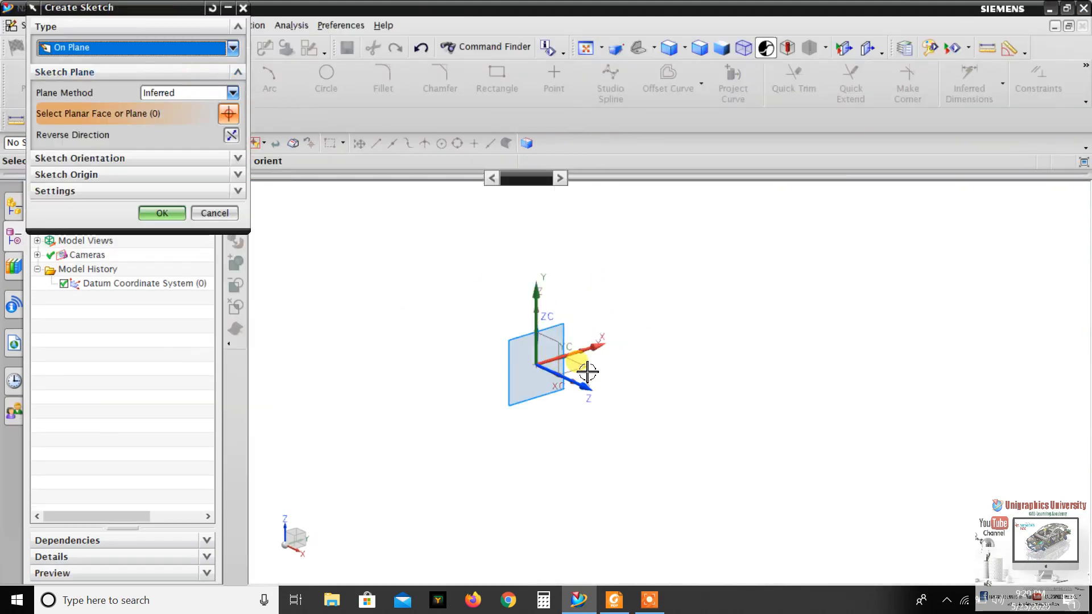
left_click(157, 213)
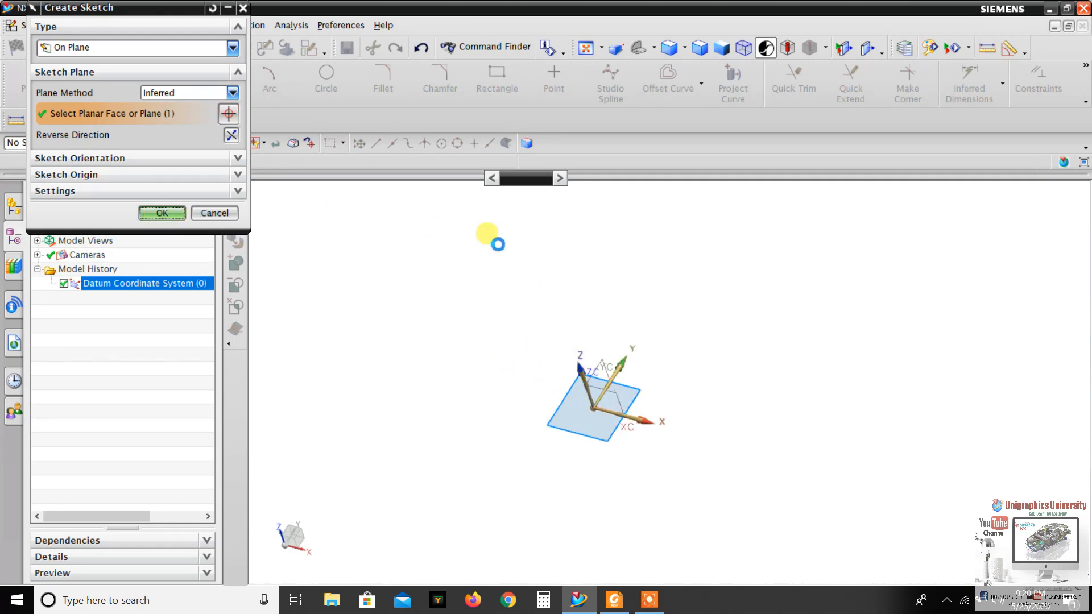
Sketch a two-point rectangle about 83 mm wide and 62 mm high around the sketch origin.
left_click(498, 88)
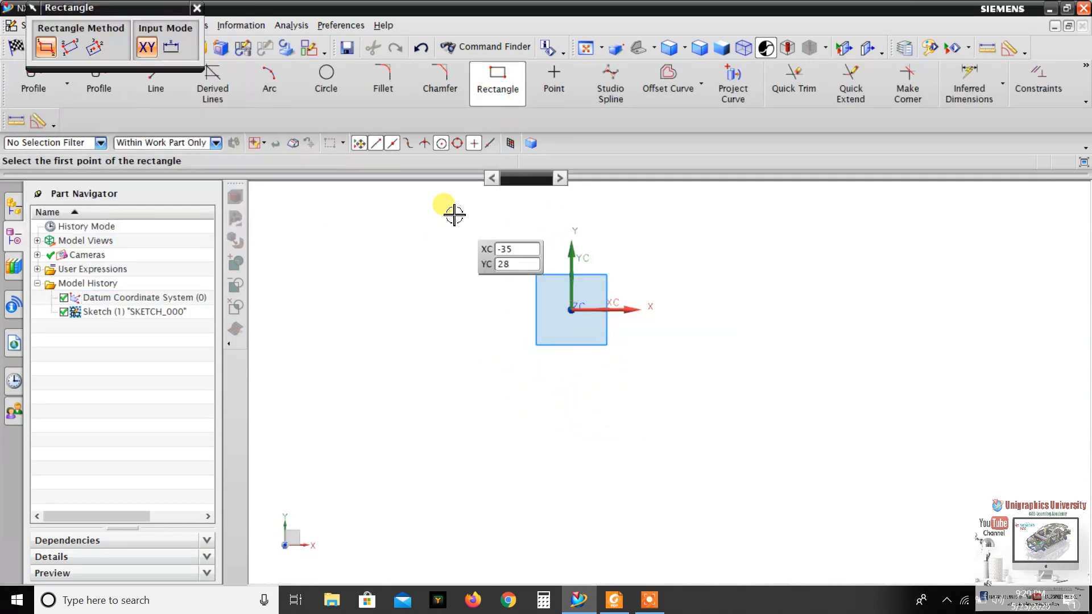
left_click(433, 208)
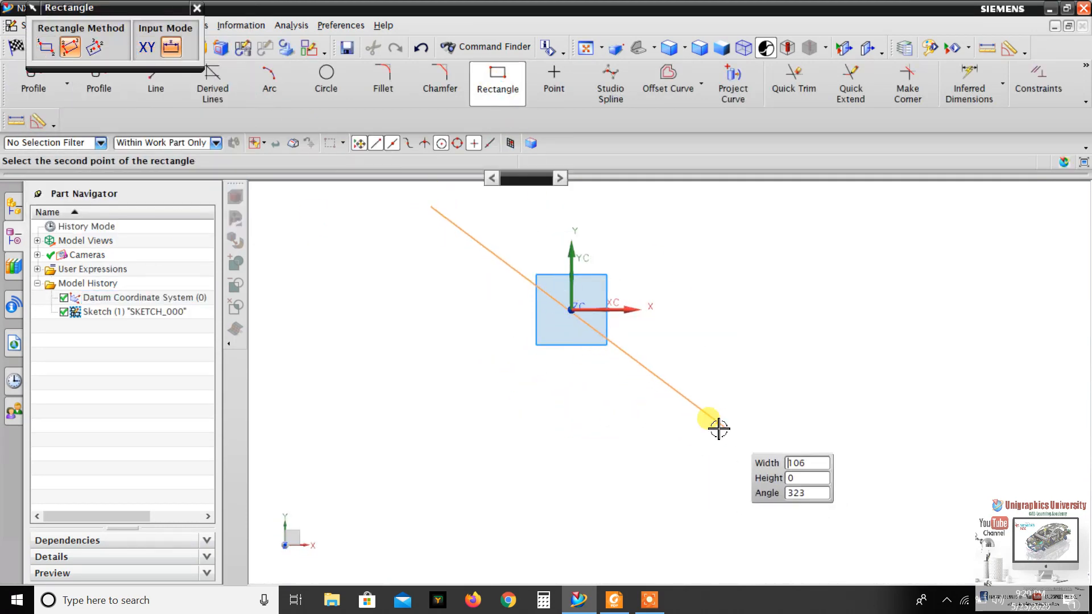
left_click(494, 91)
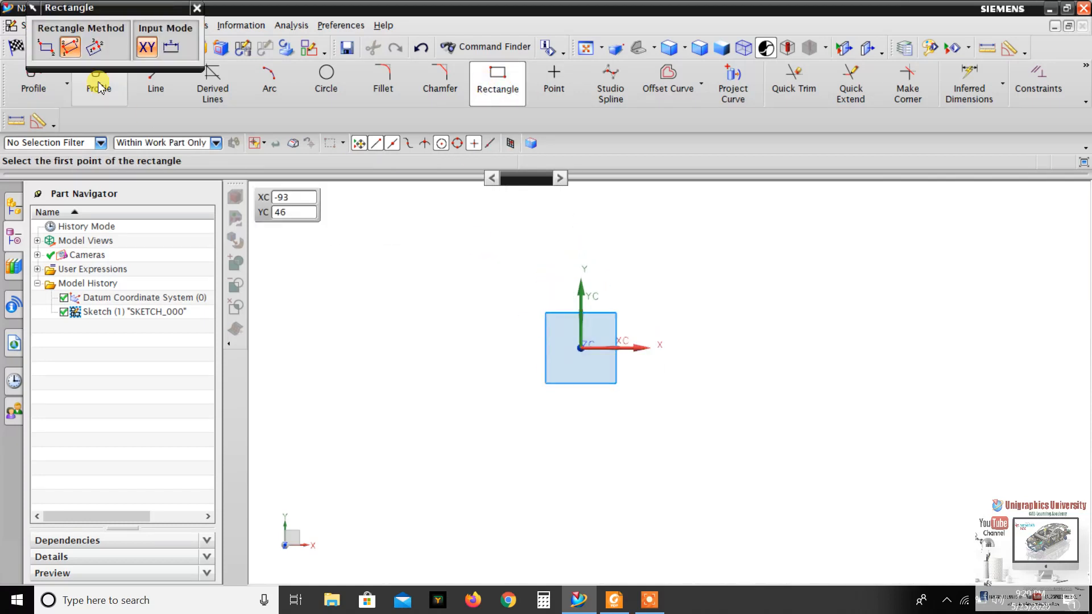
left_click(447, 255)
left_click(733, 468)
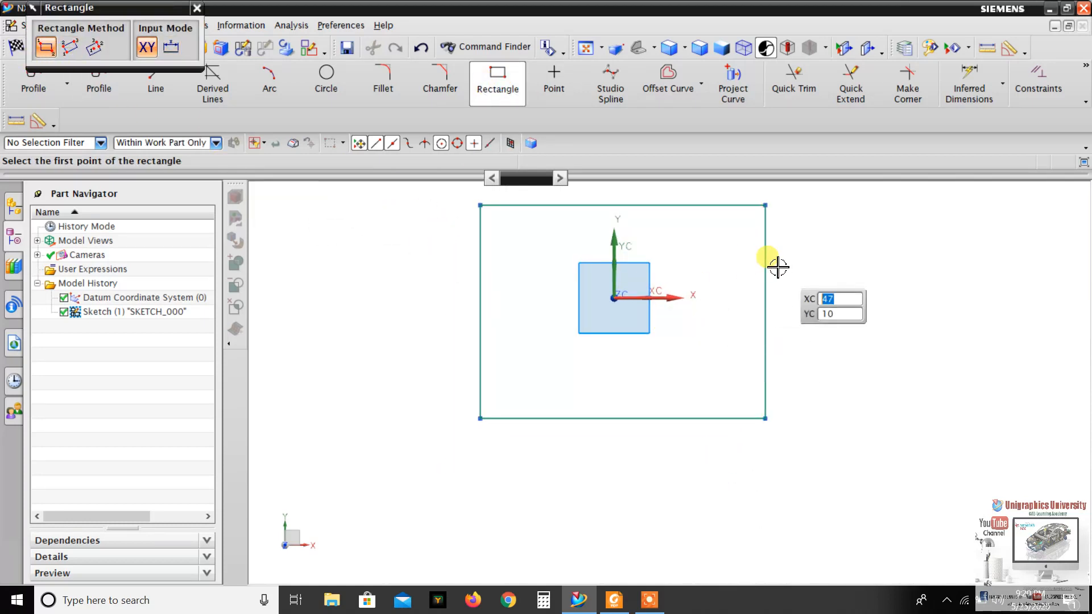
key("Escape")
left_click(948, 97)
left_click(480, 290)
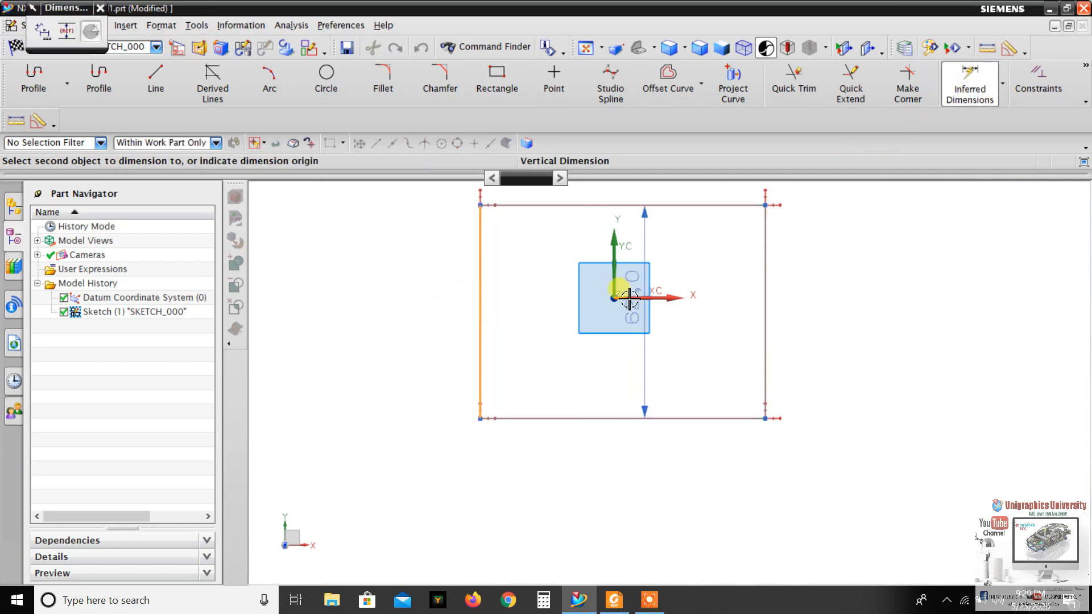
left_click(620, 300)
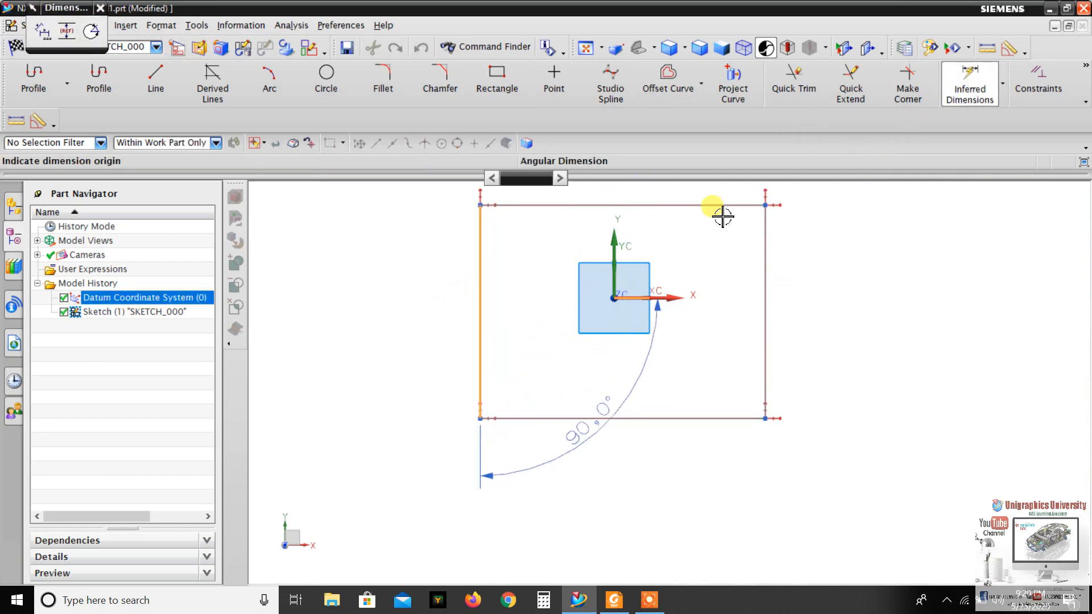
left_click(974, 90)
Dimension the horizontal distance from the rectangle's left edge to the sketch origin and set it to 50 mm.
left_click(949, 93)
left_click(480, 261)
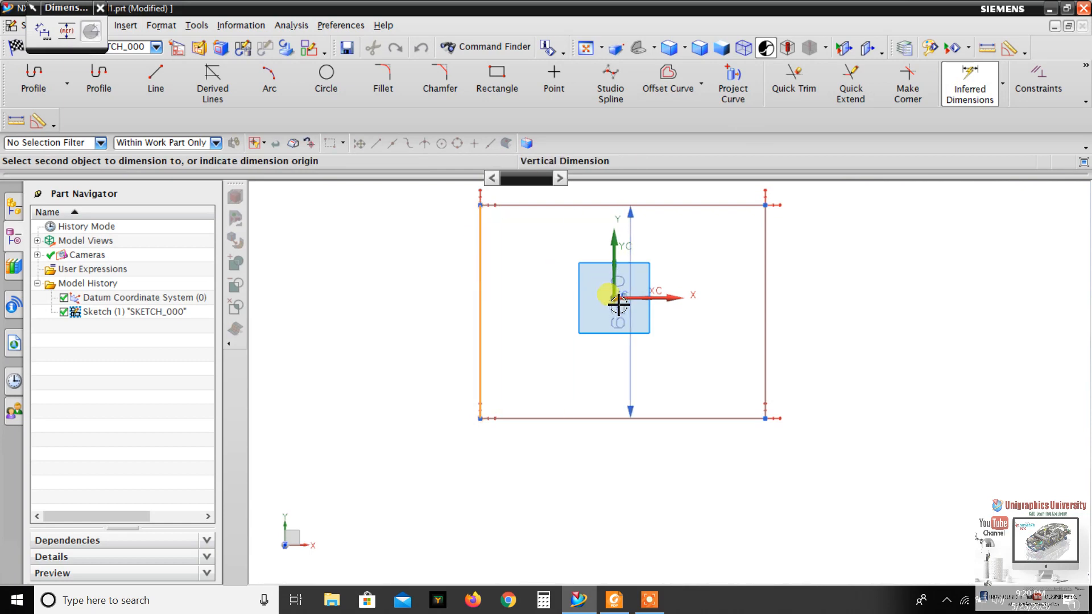
left_click(614, 305)
left_click(556, 488)
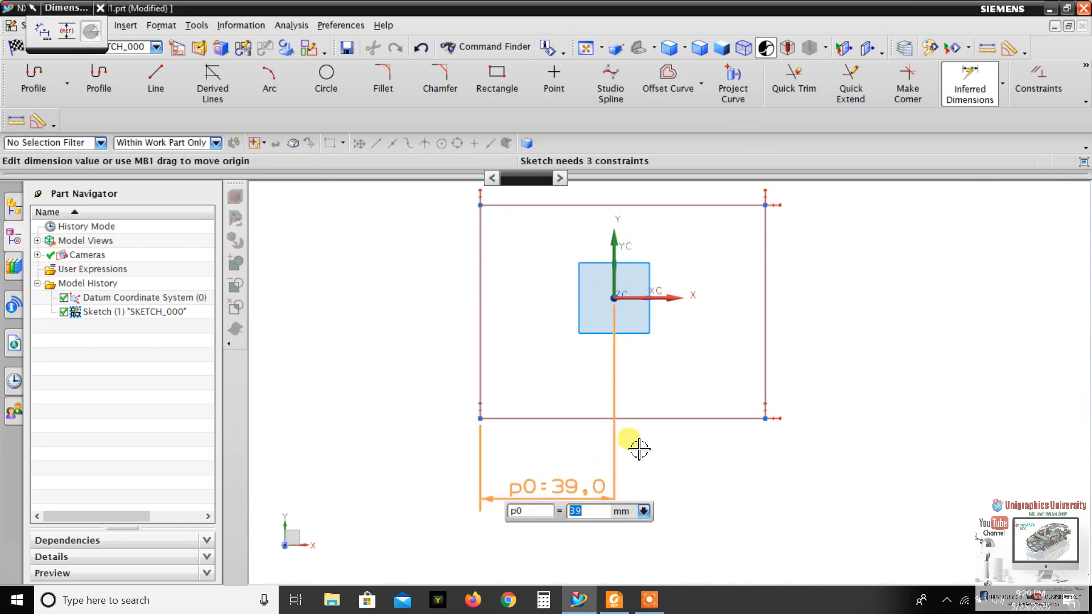
key("Return")
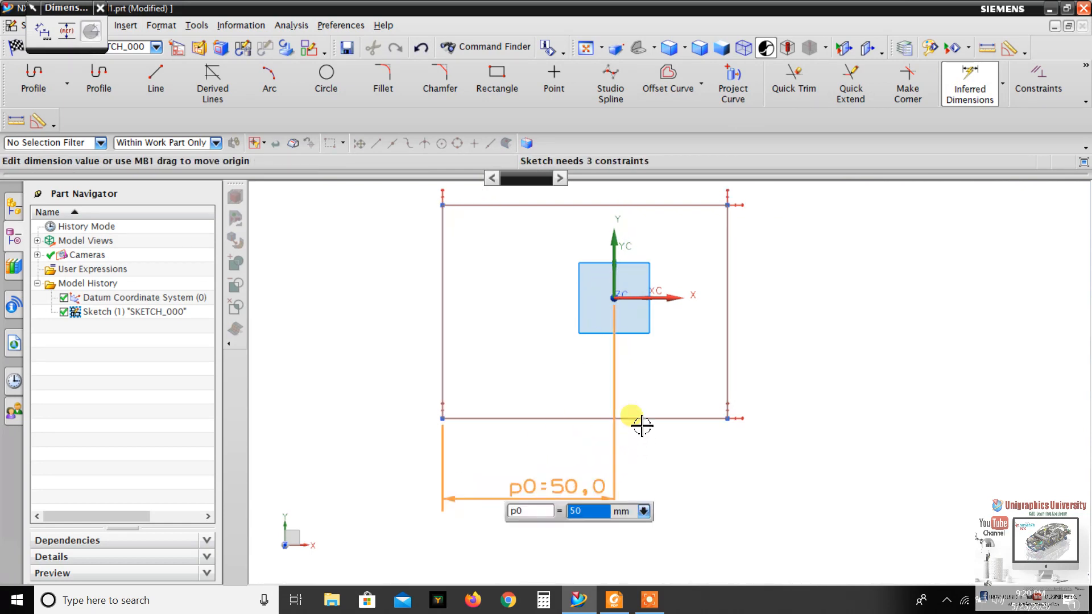
scroll(646, 398, "down", 1)
key("Escape")
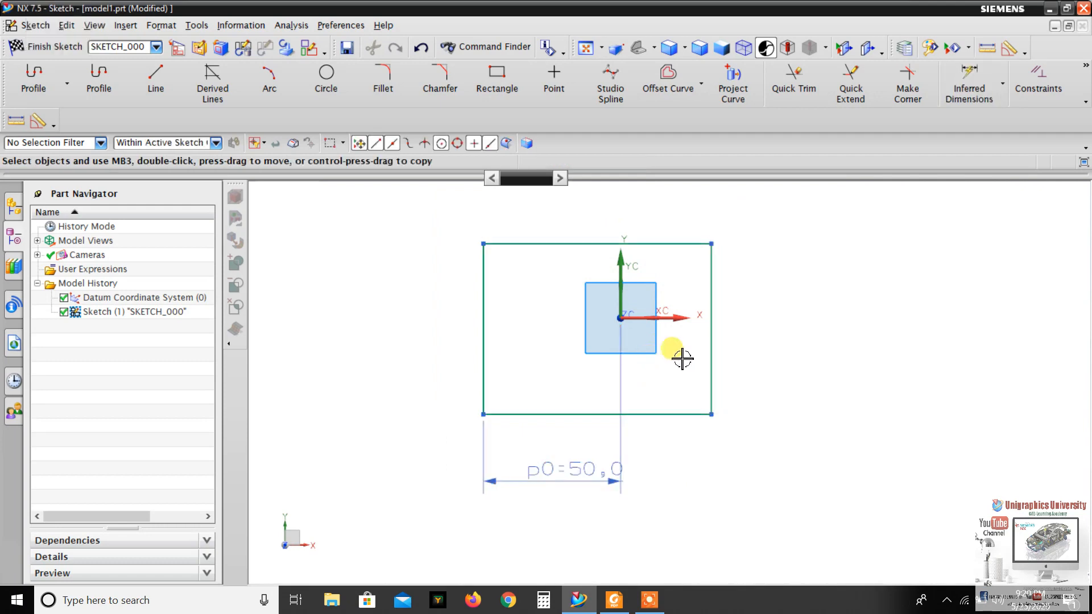
Dimension the rectangle's bottom edge and set its length to 100 mm.
left_click(978, 104)
left_click(676, 414)
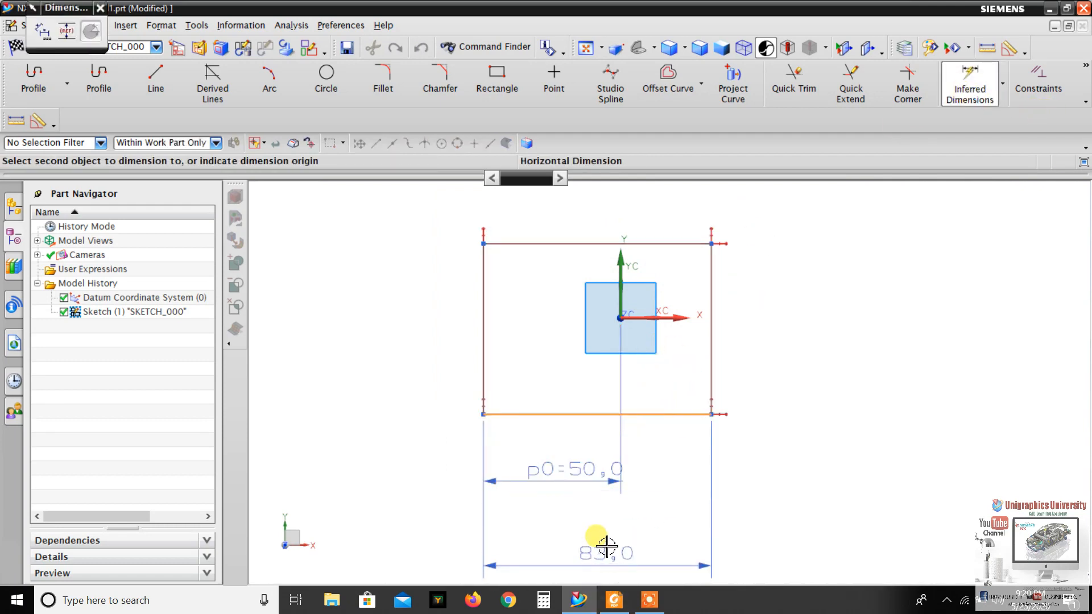
left_click(648, 537)
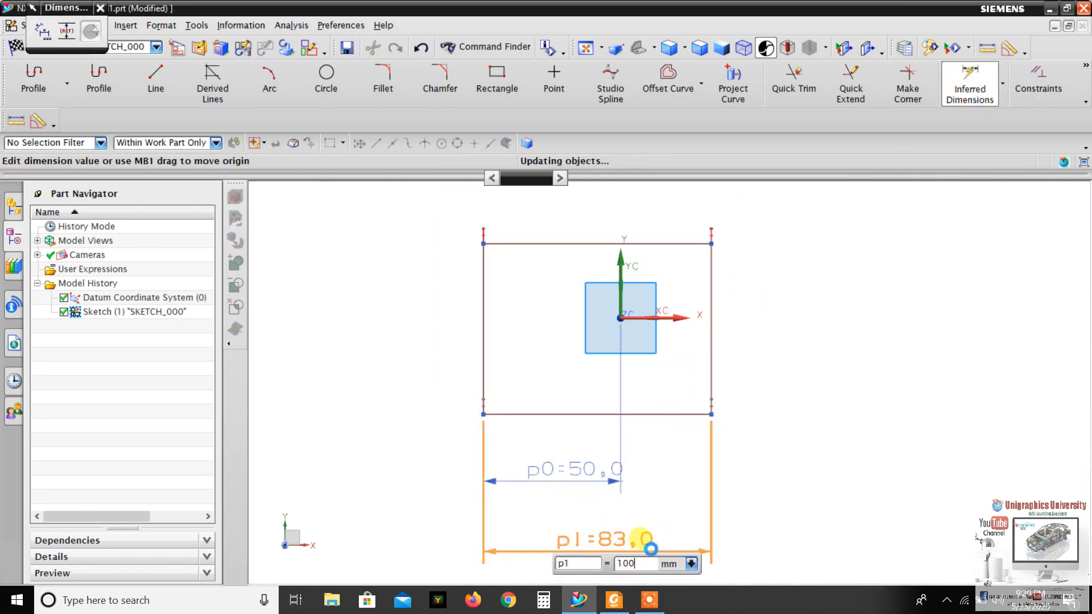
key("Return")
key("Escape")
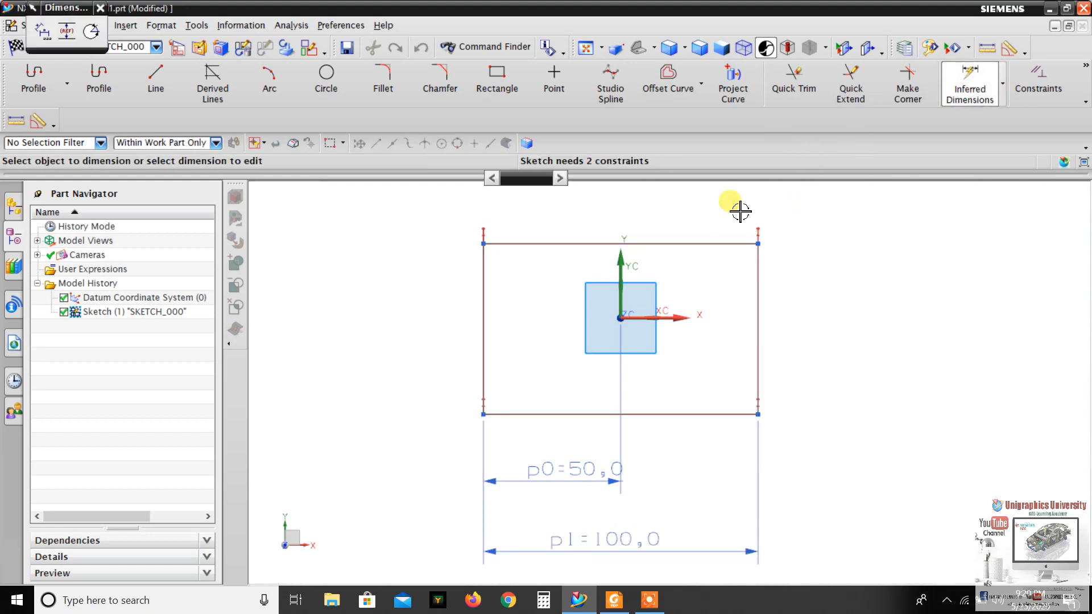
Dimension the vertical distance from the sketch origin to the rectangle's bottom edge and set it to 50 mm.
left_click(619, 321)
left_click(682, 414)
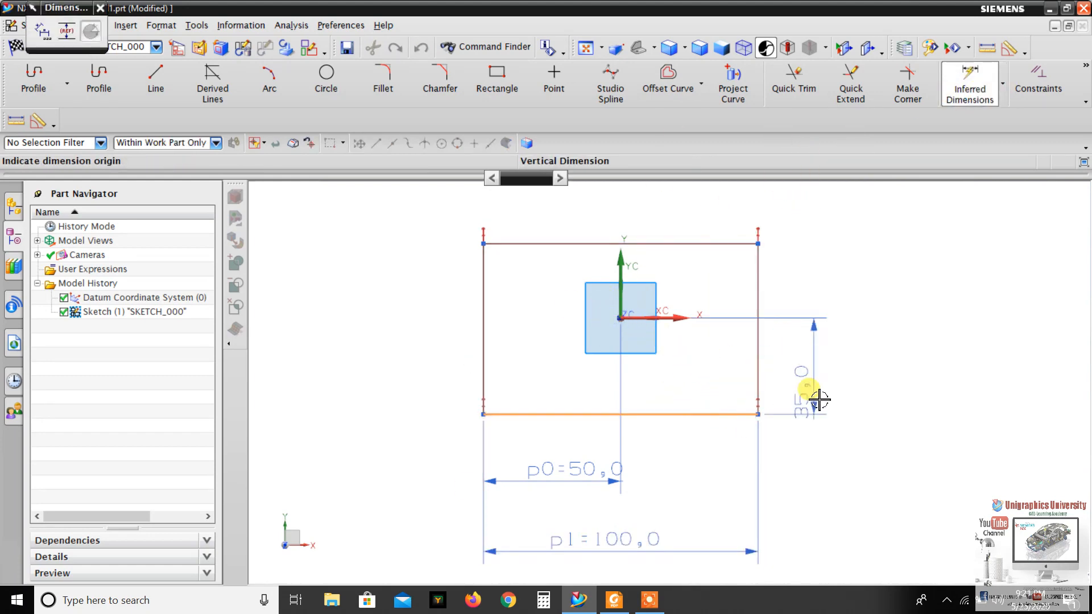
left_click(839, 380)
type("50")
key("Return")
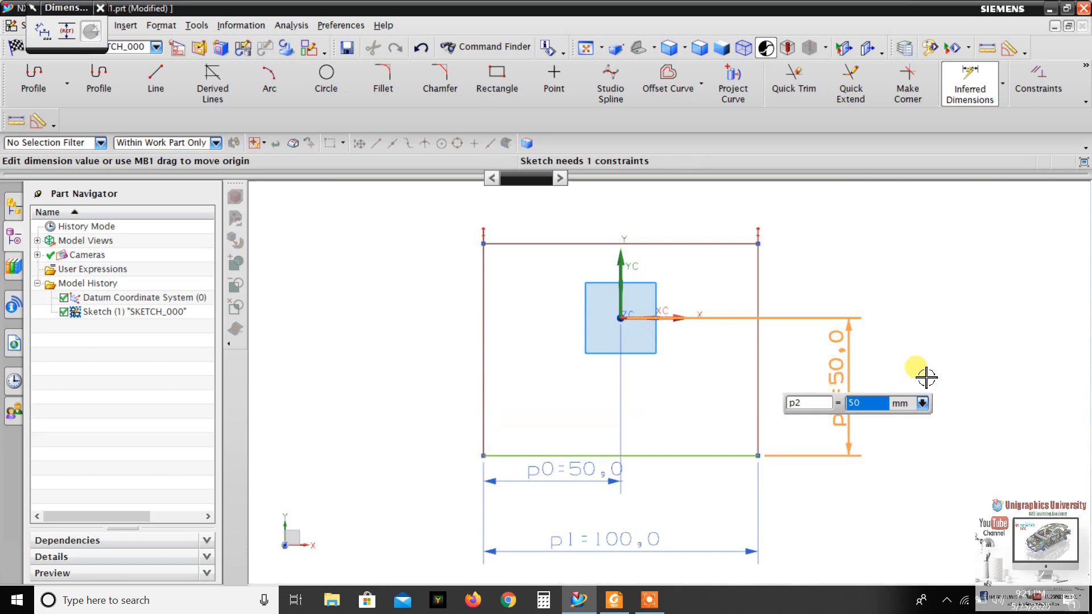
Dimension the height between the rectangle's top and bottom edges and set it to 100 mm.
left_click(721, 244)
left_click(711, 455)
left_click(906, 343)
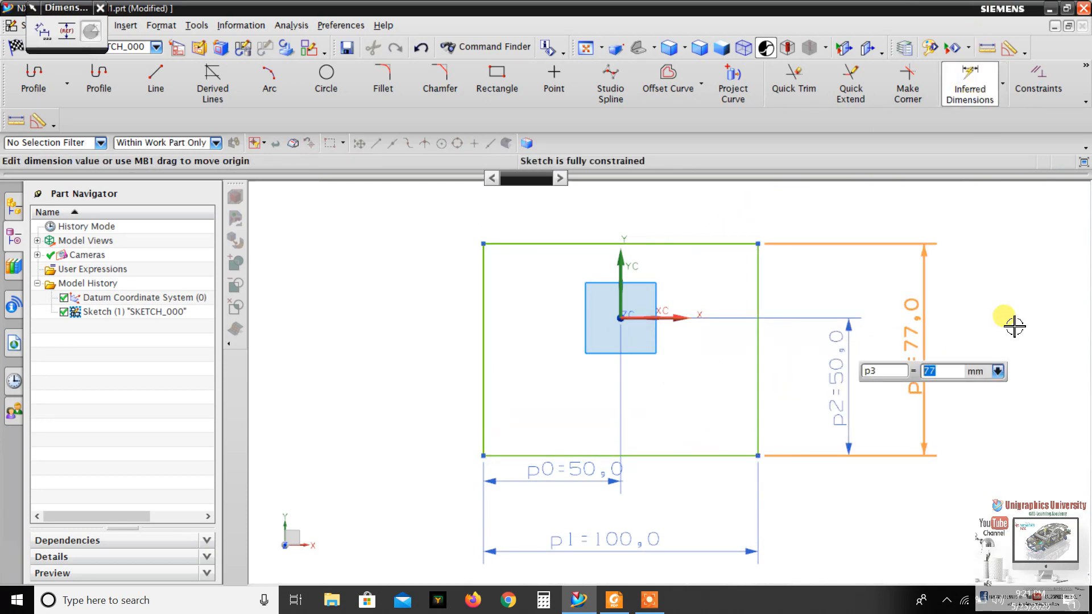
type("100")
key("Return")
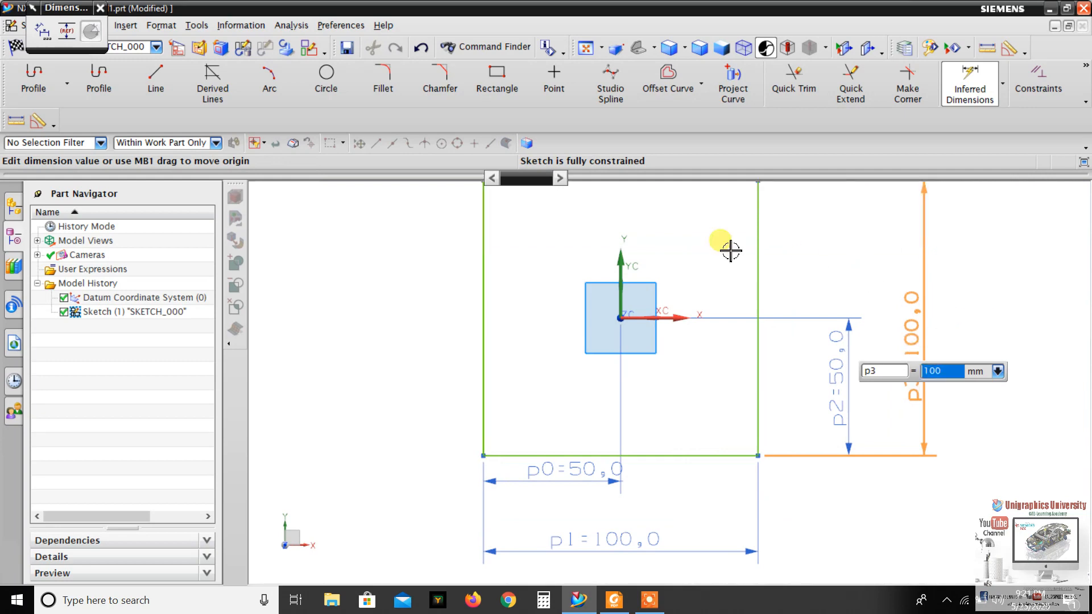
scroll(731, 250, "down", 3)
scroll(762, 224, "up", 3)
scroll(711, 269, "down", 1)
key("Escape")
Fillet the two lower corners of the 100 mm square with a radius of about 25 mm, trimming the edges.
left_click(371, 89)
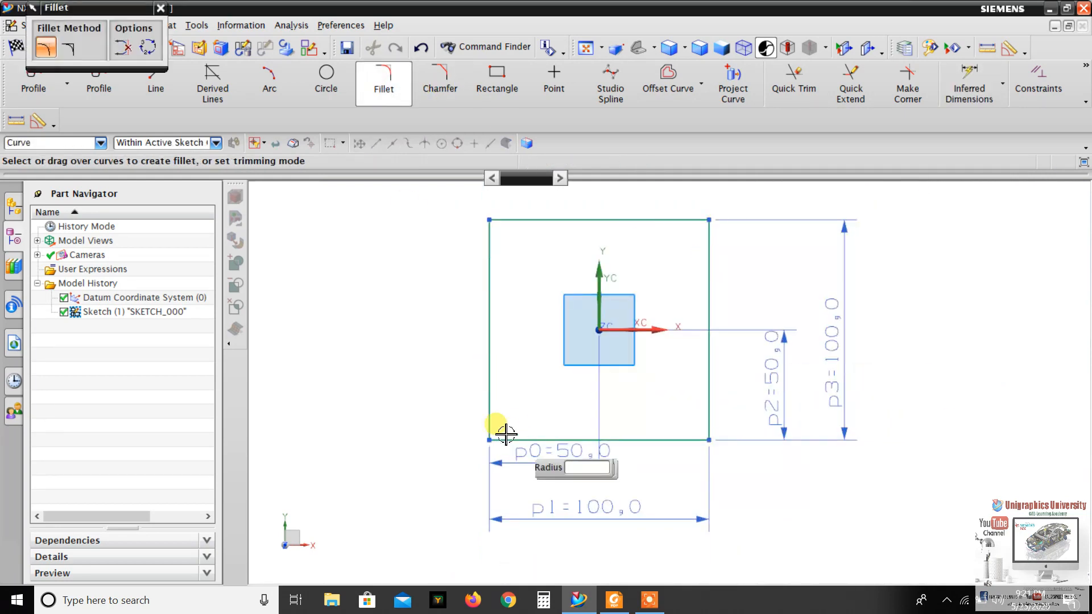
scroll(498, 414, "up", 2)
left_click(489, 404)
left_click(526, 457)
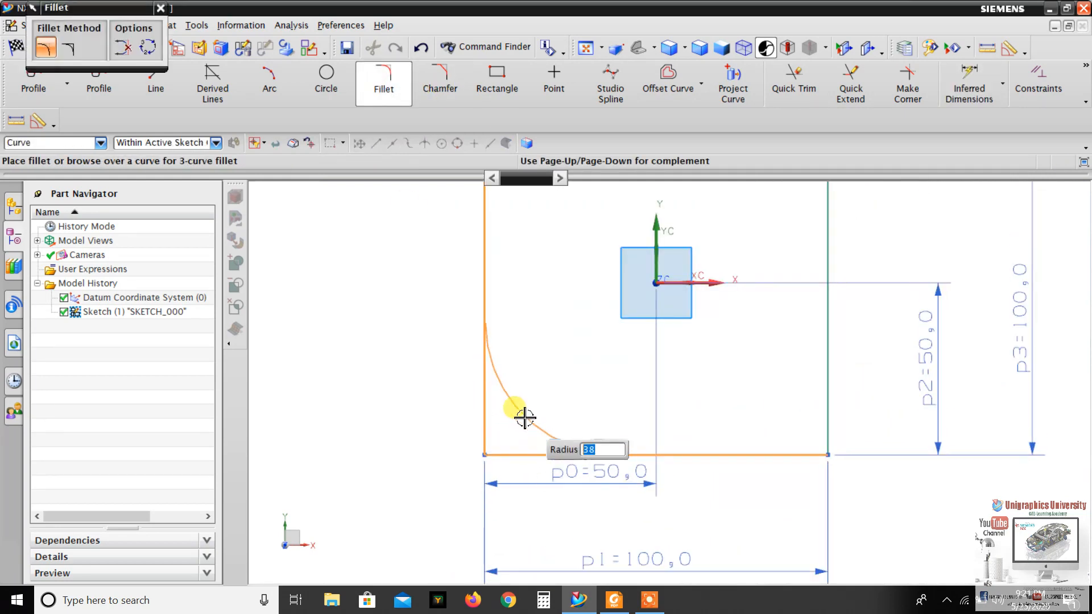
key("Return")
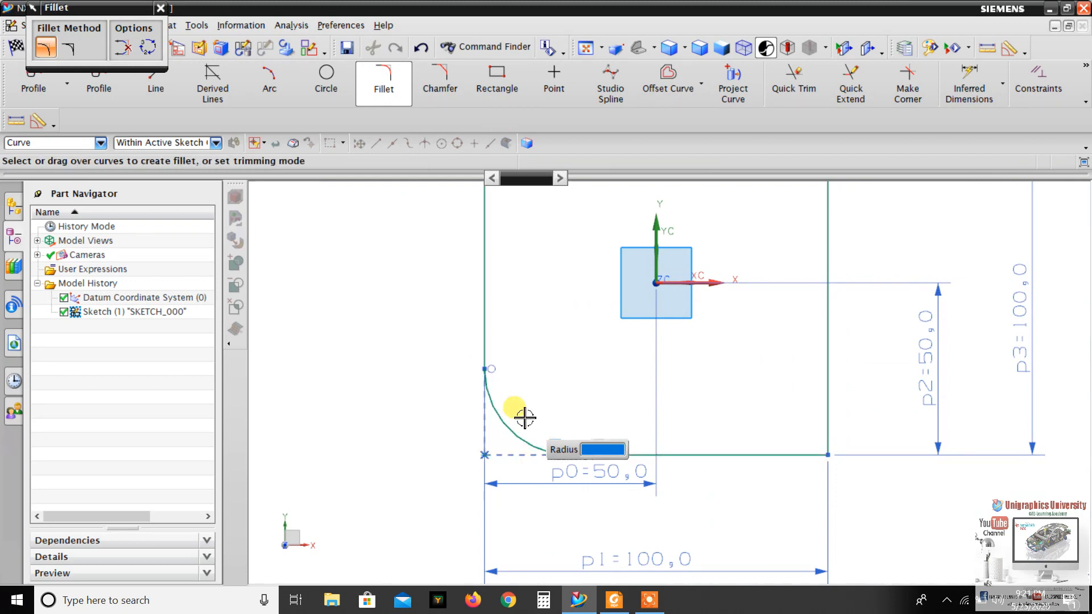
left_click(823, 402)
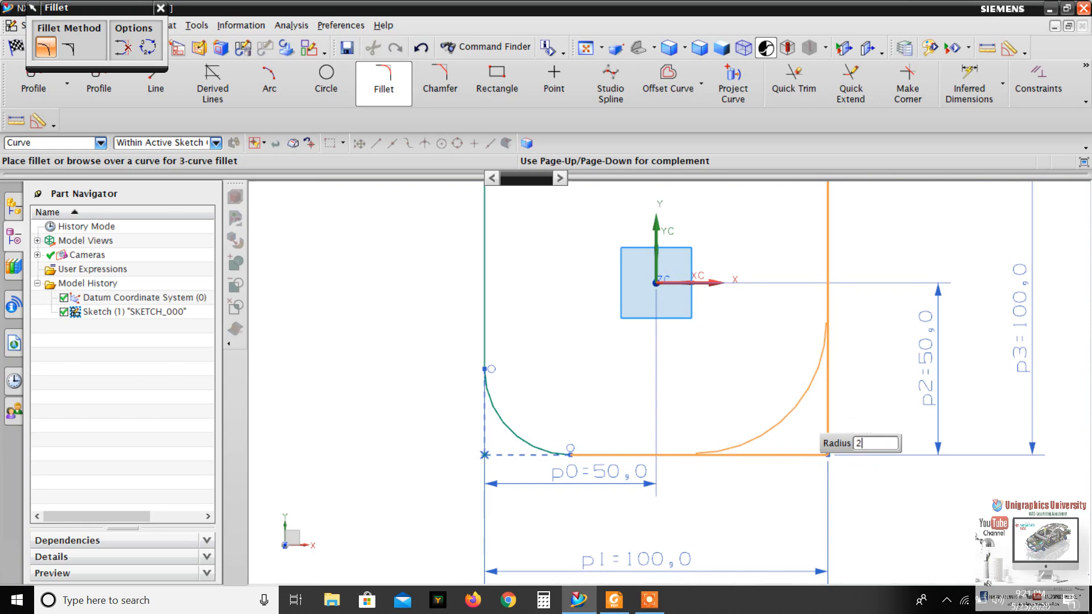
key("Return")
Fillet the two upper corners of the square with the same radius of about 25 mm.
scroll(703, 464, "down", 3)
scroll(629, 304, "up", 3)
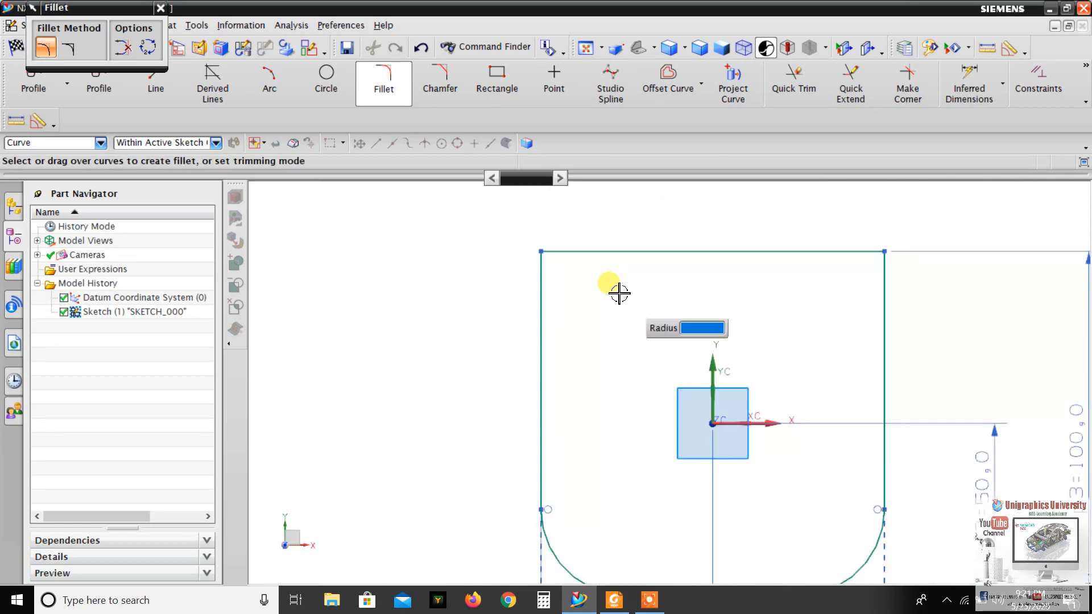
left_click(542, 284)
left_click(575, 252)
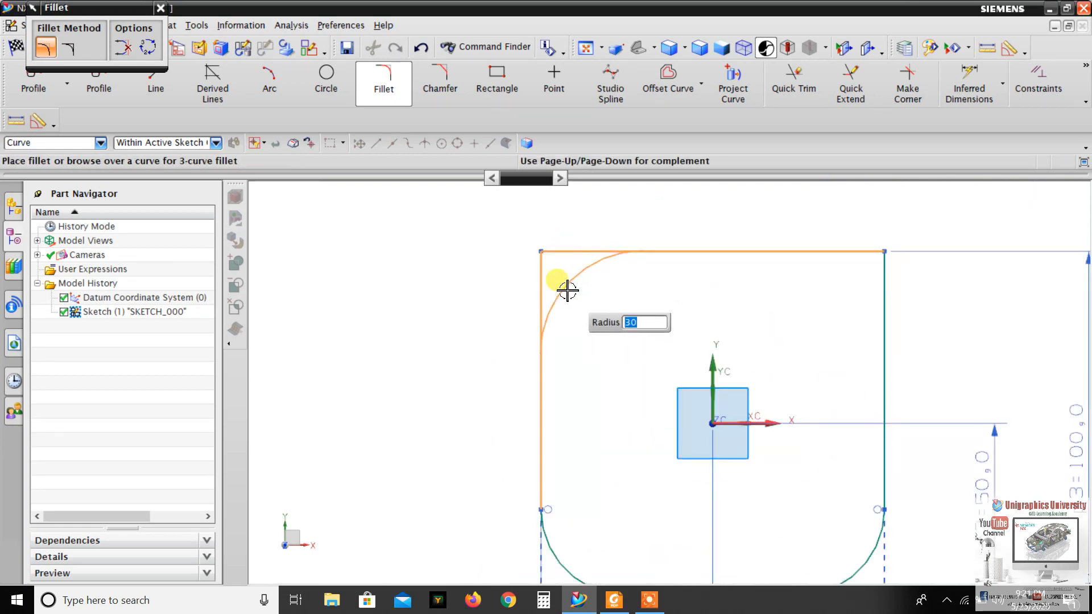
left_click(568, 290)
left_click(804, 250)
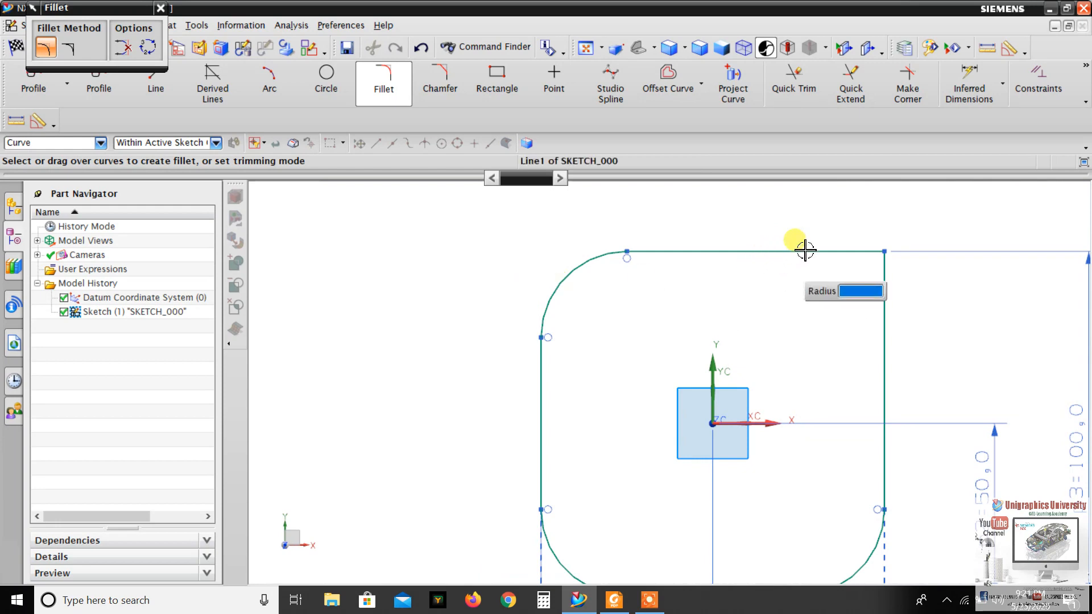
left_click(886, 289)
key("Return")
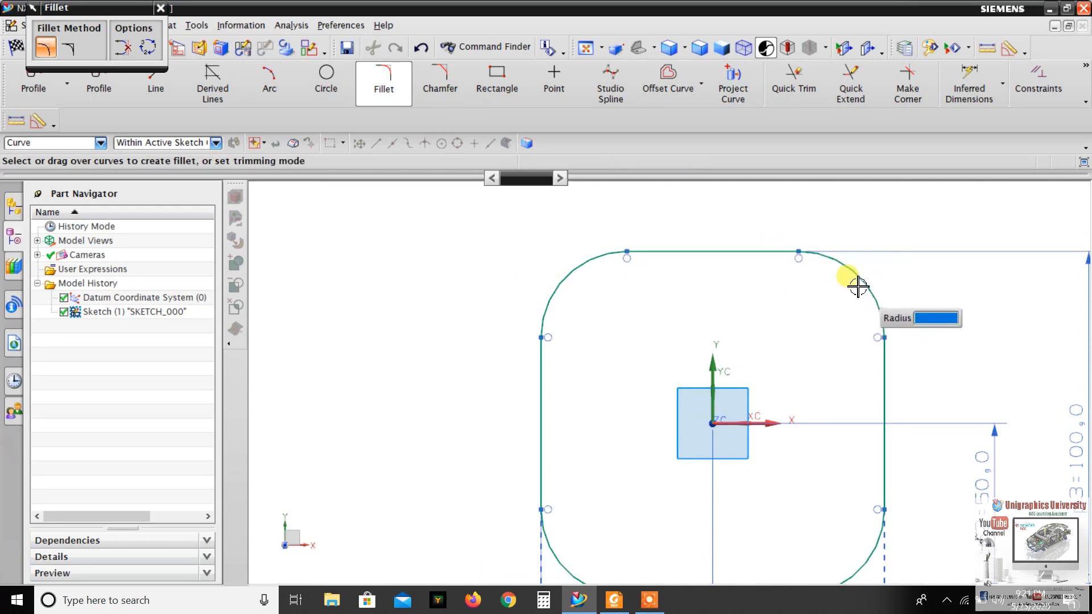
Finish the rounded-square sketch and return to modeling.
scroll(703, 233, "down", 2)
right_click(786, 241)
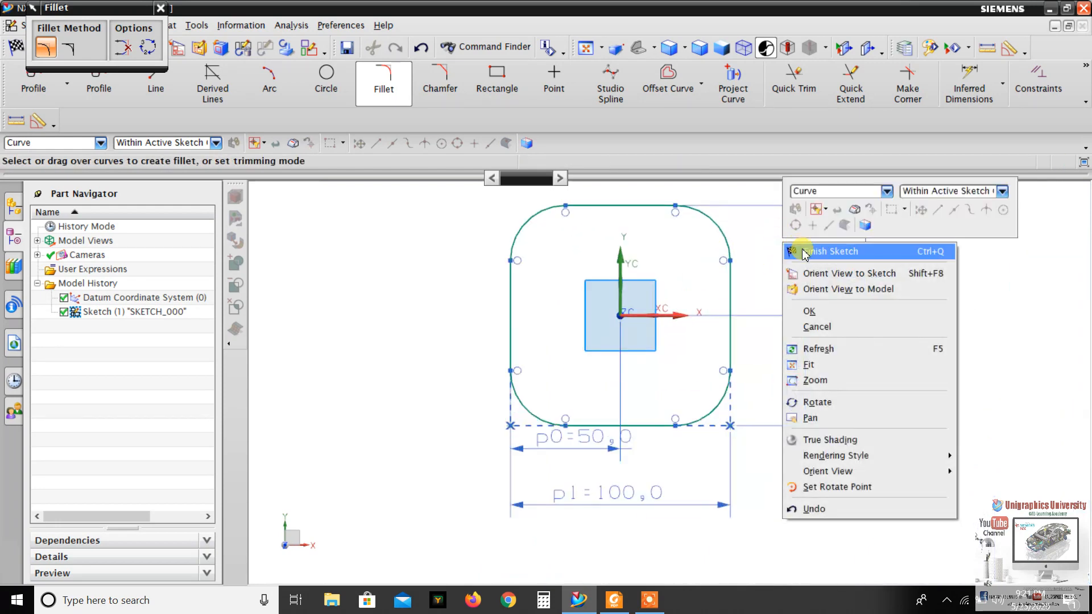
left_click(803, 251)
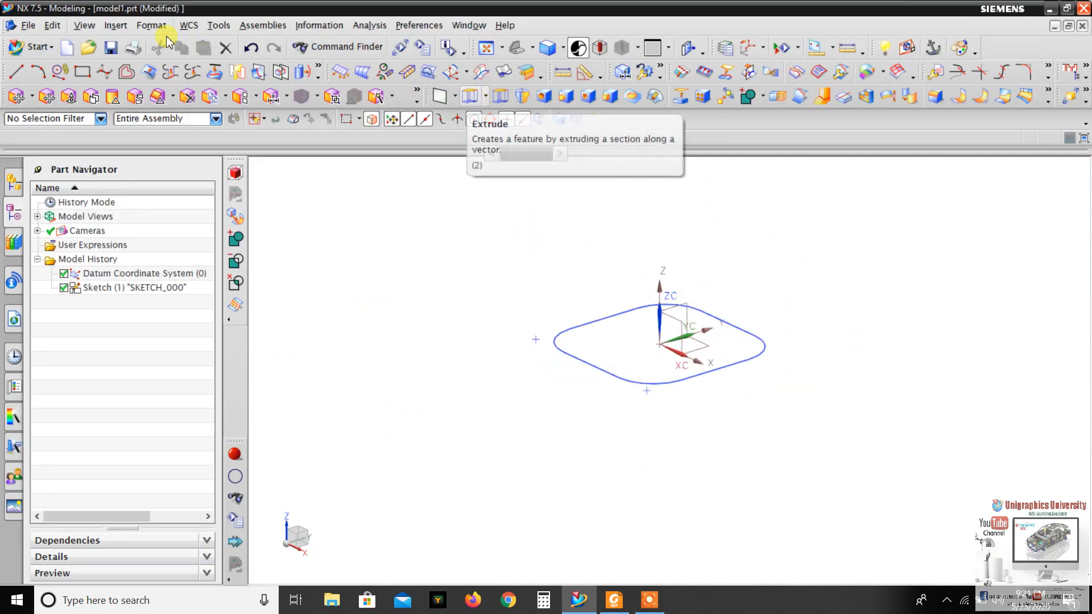
Start an Extrude of the rounded-square sketch's connected curves from 0 to 100 mm along the Z axis.
left_click(115, 26)
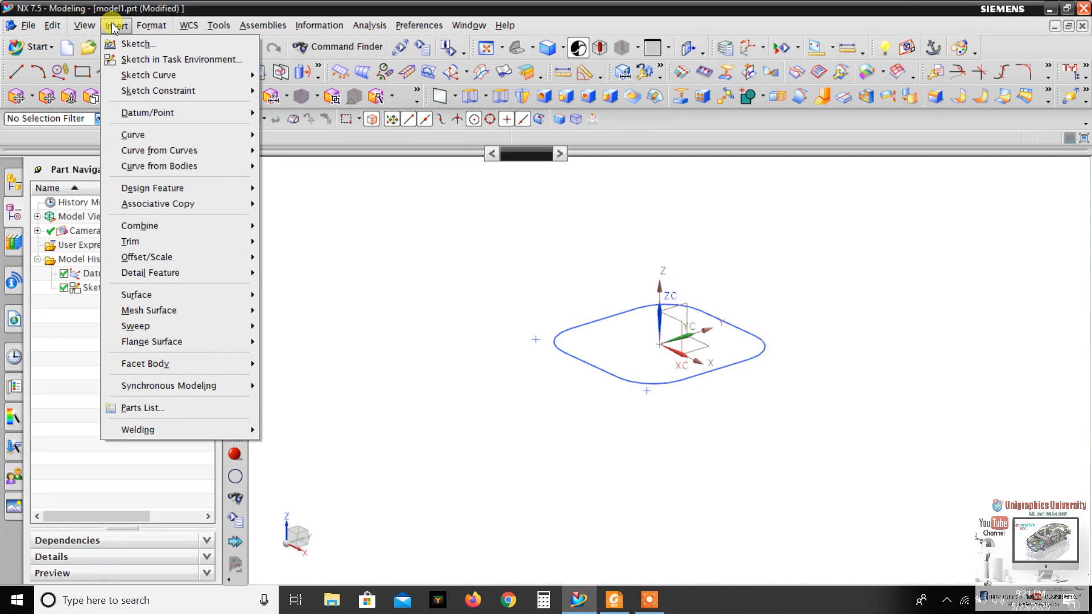
mouse_move(215, 190)
left_click(289, 191)
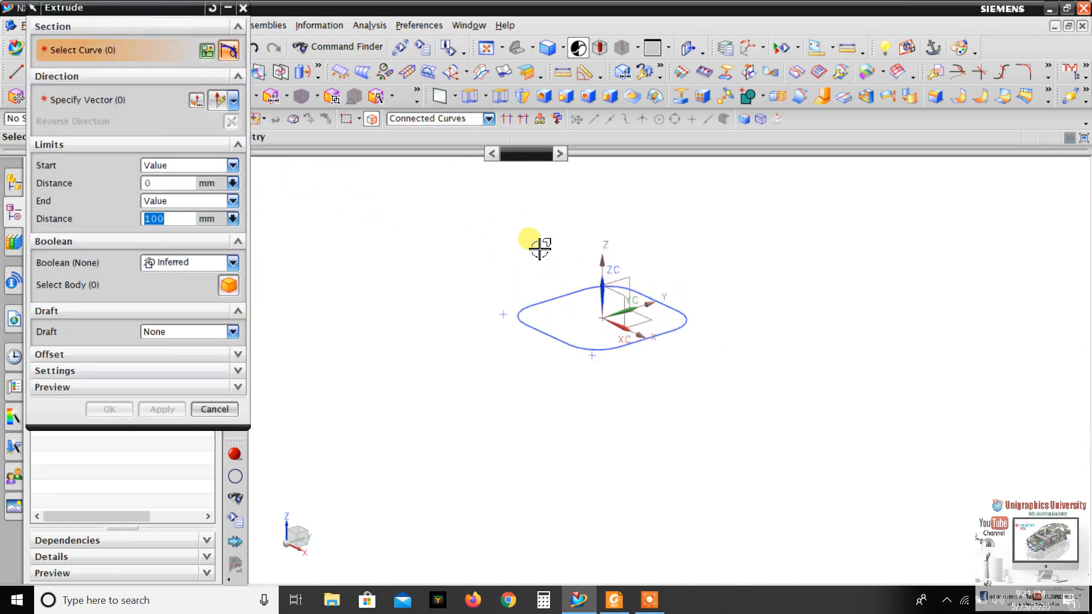
left_click(545, 305)
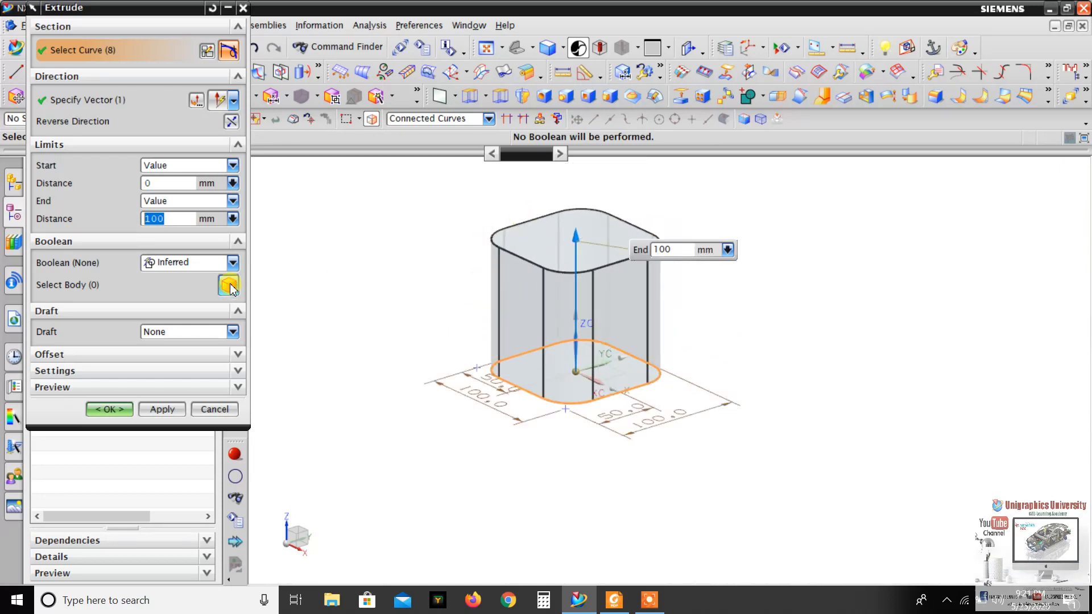
middle_click_drag(540, 362, 495, 341)
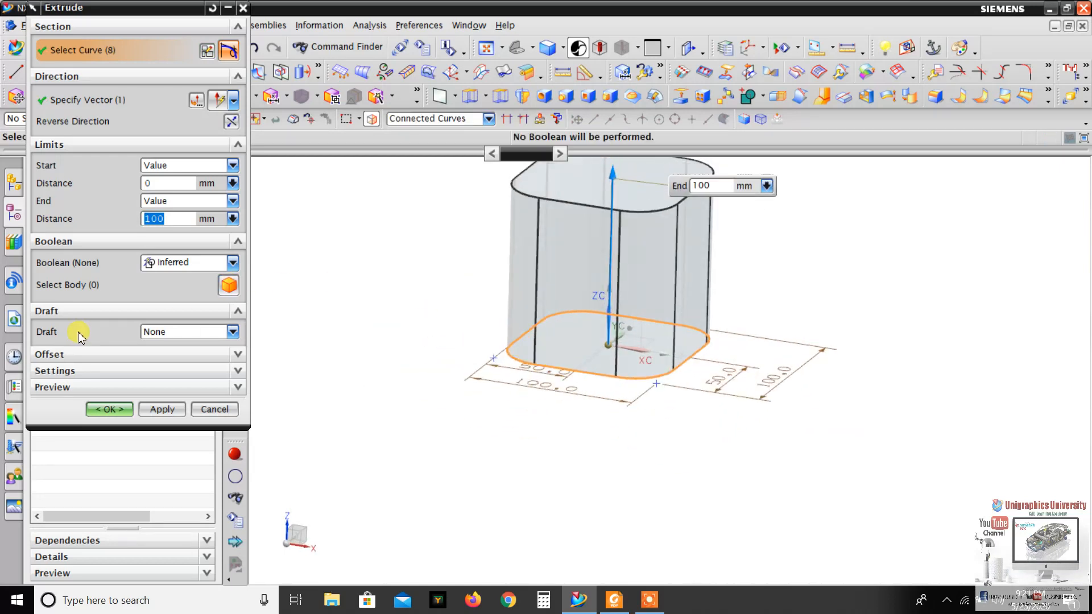
Add a From Start Limit draft of 5 degrees to the extrusion and create the tapered body.
left_click(197, 332)
left_click(183, 356)
scroll(640, 330, "down", 2)
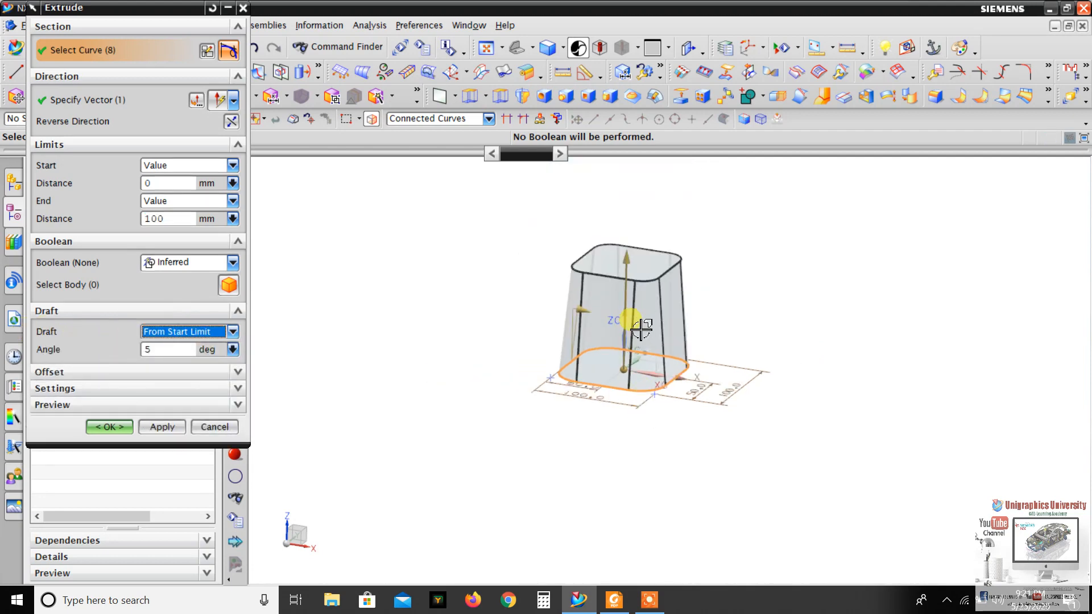
scroll(641, 330, "up", 2)
key("Tab")
type("1")
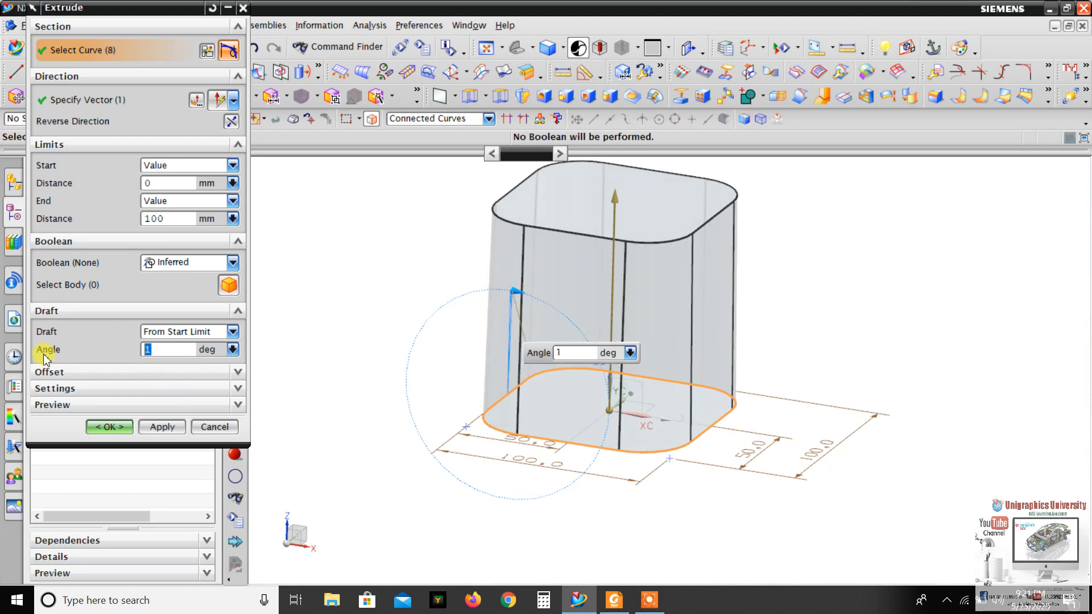
key("Return")
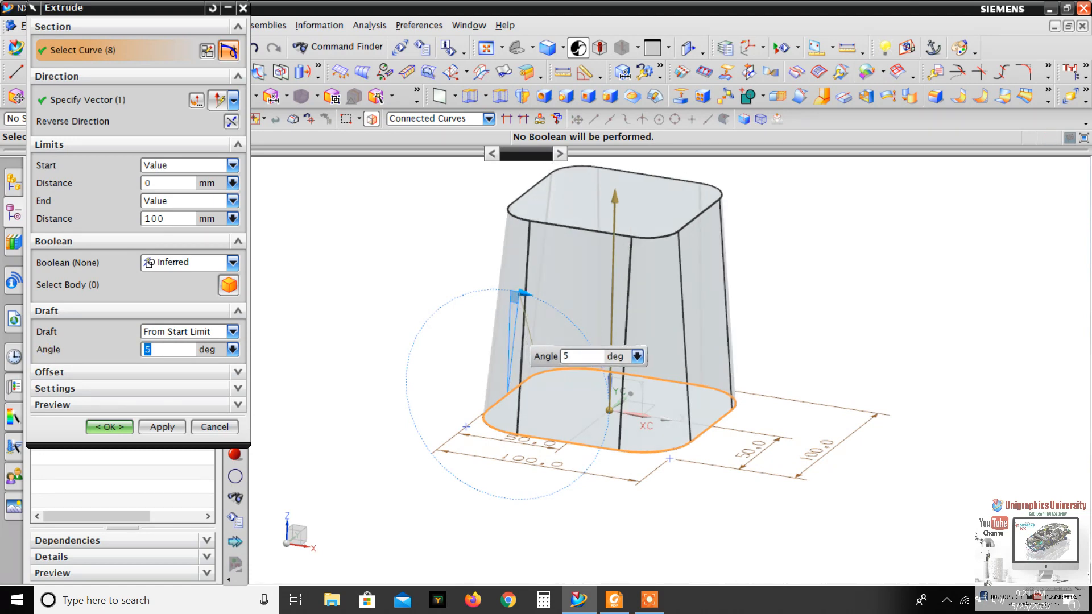
scroll(526, 498, "down", 2)
middle_click_drag(527, 497, 551, 331)
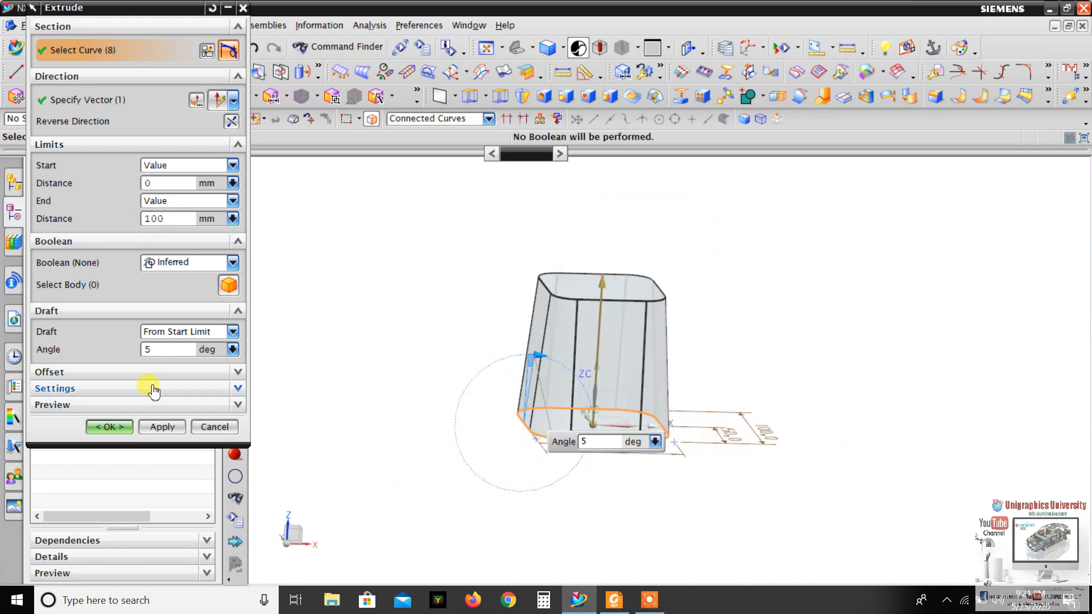
middle_click_drag(584, 360, 590, 352)
left_click(107, 427)
Shell the tapered body with a 2 mm wall, removing the larger face on the sketch plane.
scroll(552, 442, "up", 2)
middle_click_drag(553, 442, 569, 338)
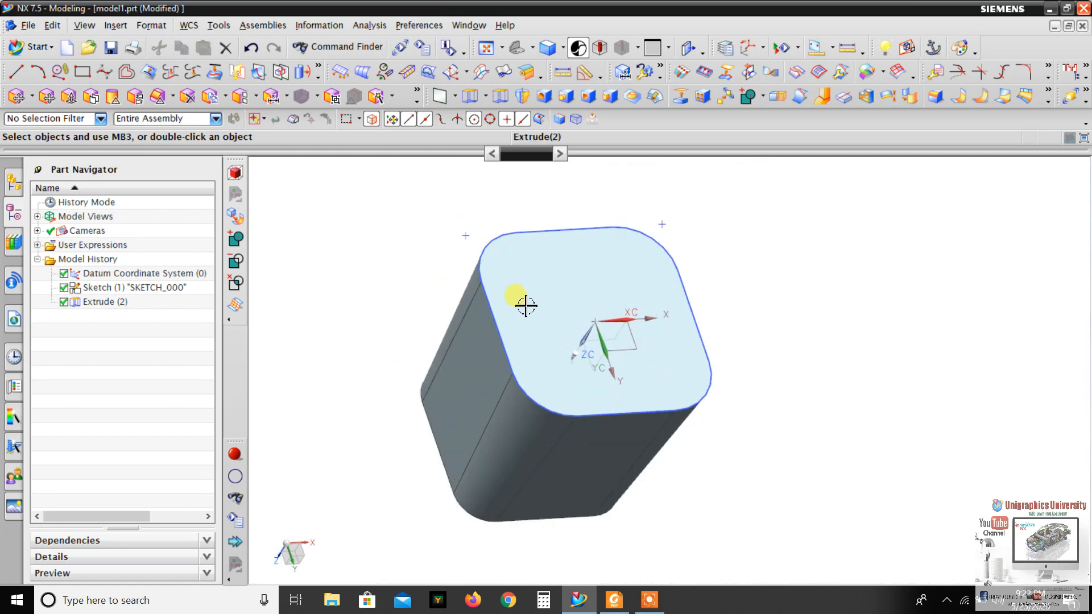
middle_click_drag(523, 300, 581, 249)
middle_click_drag(820, 173, 864, 118)
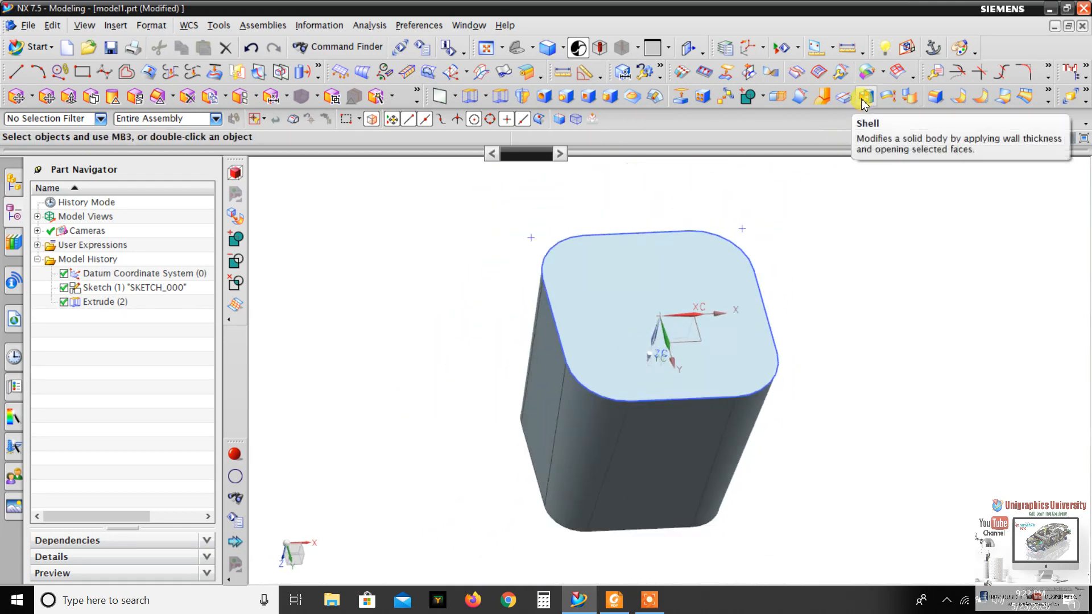
left_click(863, 101)
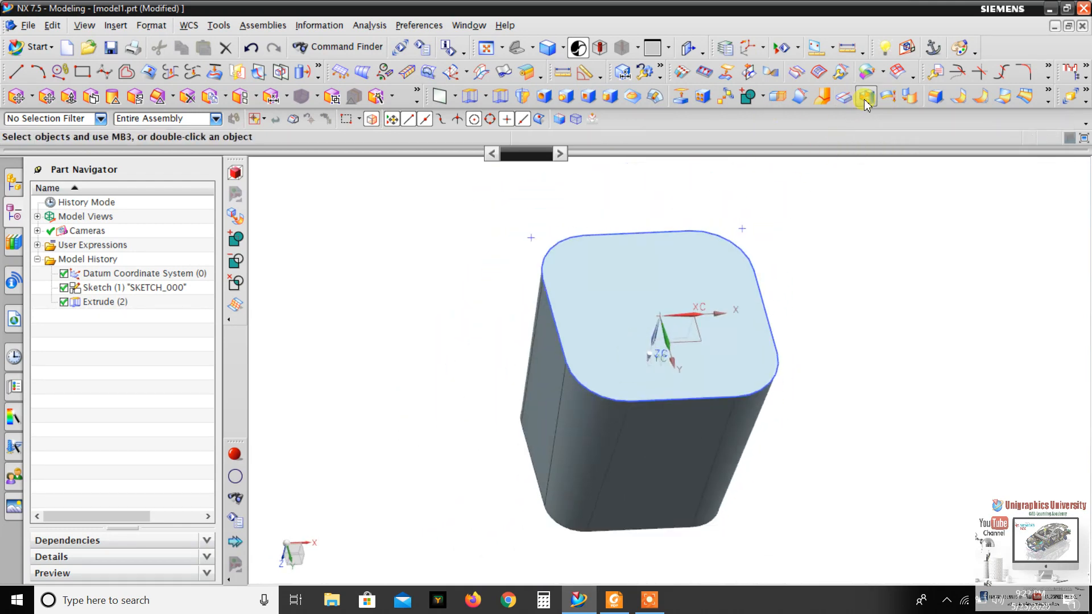
scroll(692, 217, "down", 5)
scroll(694, 227, "up", 4)
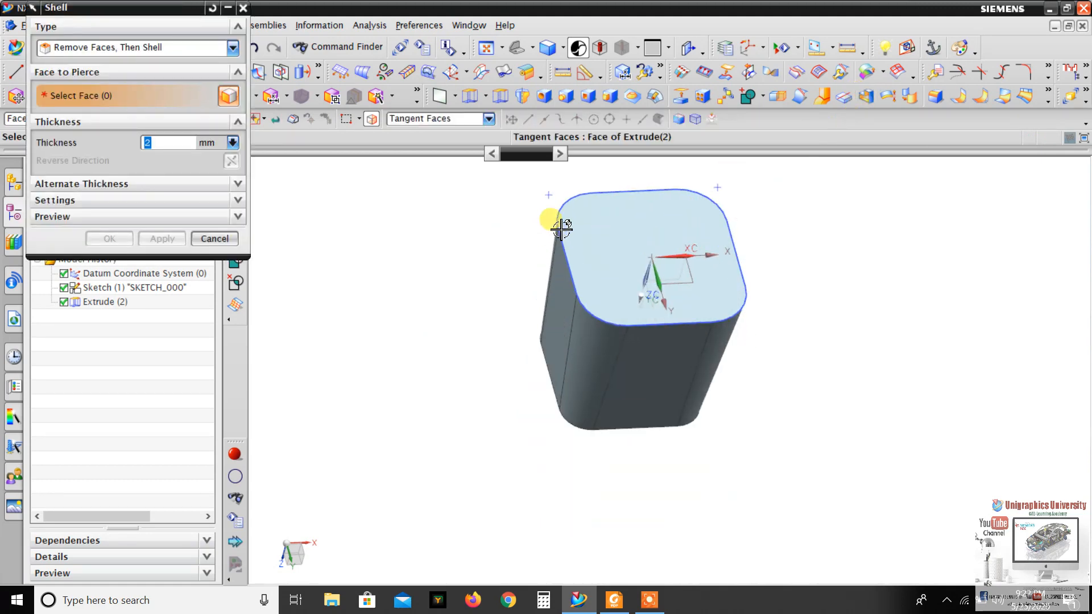
scroll(551, 236, "up", 3)
scroll(560, 245, "down", 2)
mouse_move(570, 246)
middle_mouse_down()
mouse_move(590, 252)
mouse_move(561, 263)
middle_mouse_up()
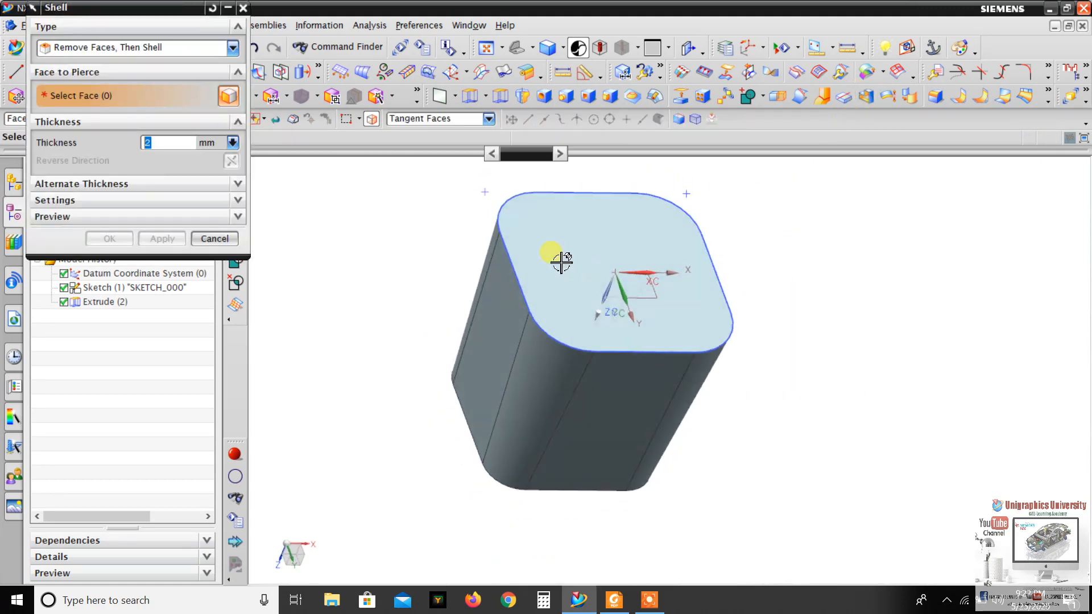
scroll(563, 239, "down", 1)
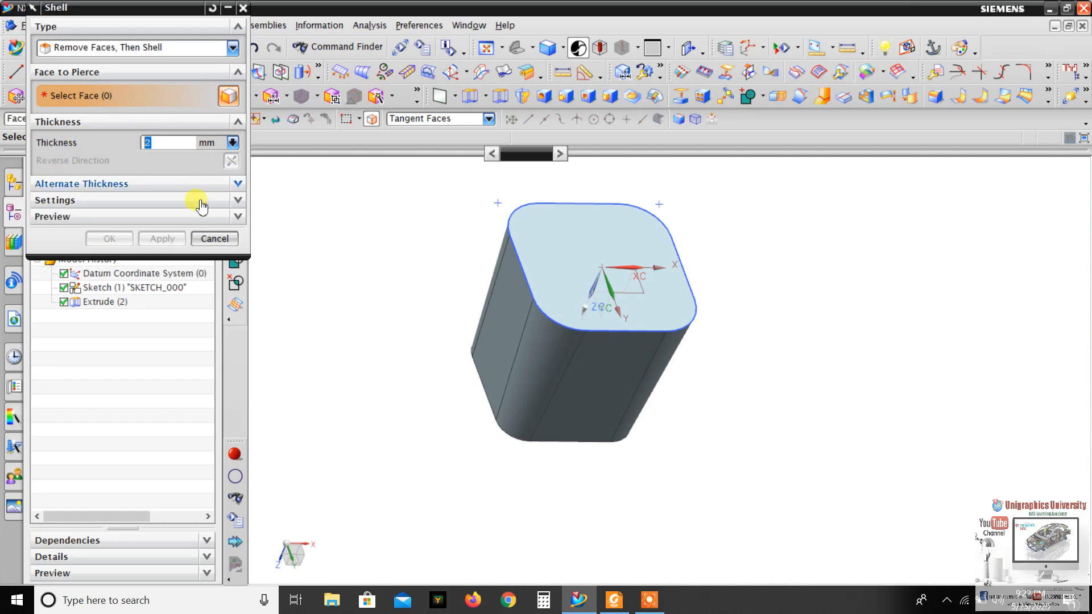
scroll(603, 293, "up", 1)
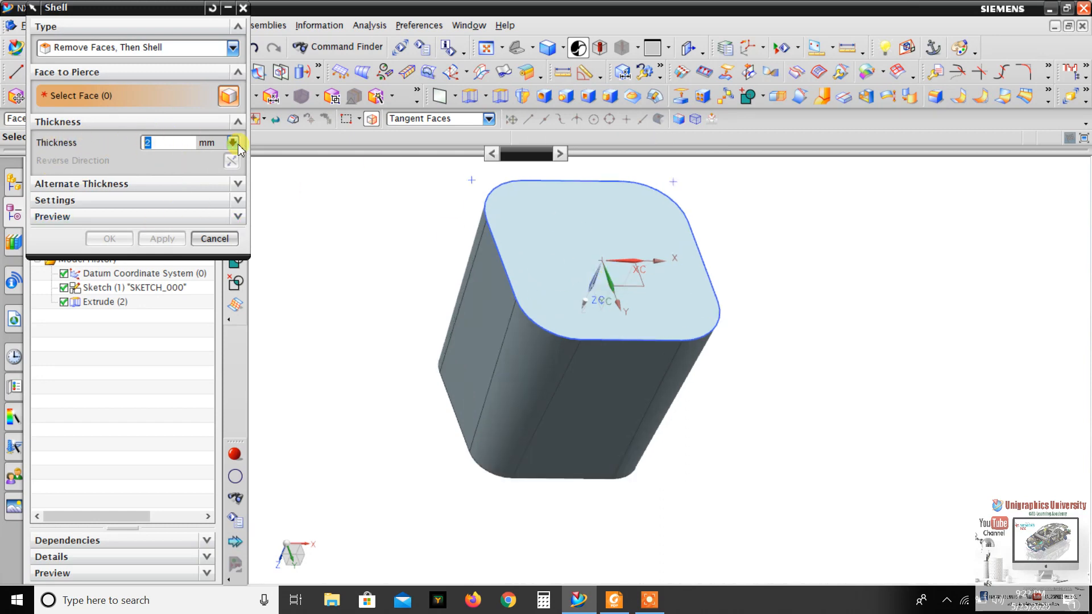
left_click(571, 246)
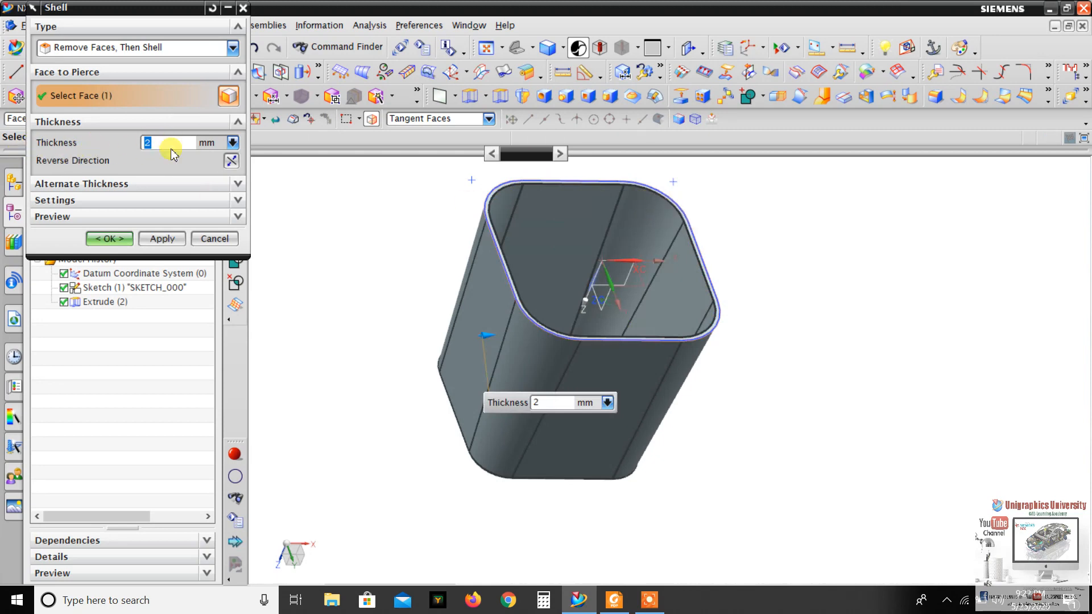
left_click(104, 239)
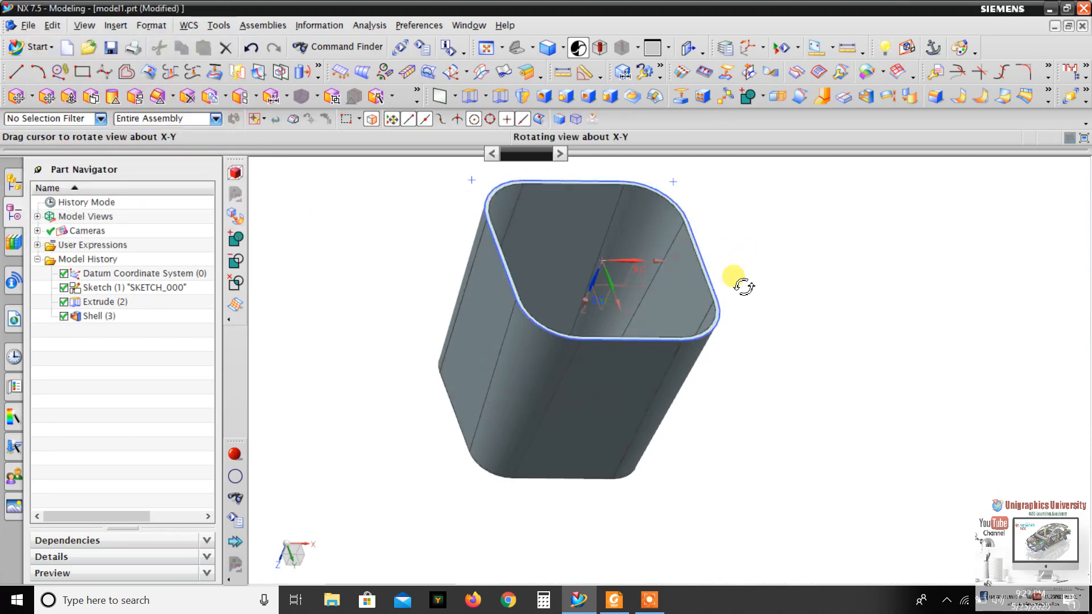
Examine the hollow interior, closed end and tapered outer walls of the shelled body.
middle_click_drag(736, 283, 600, 254)
scroll(601, 254, "down", 1)
scroll(601, 254, "up", 4)
scroll(627, 322, "down", 2)
middle_click_drag(626, 322, 655, 336)
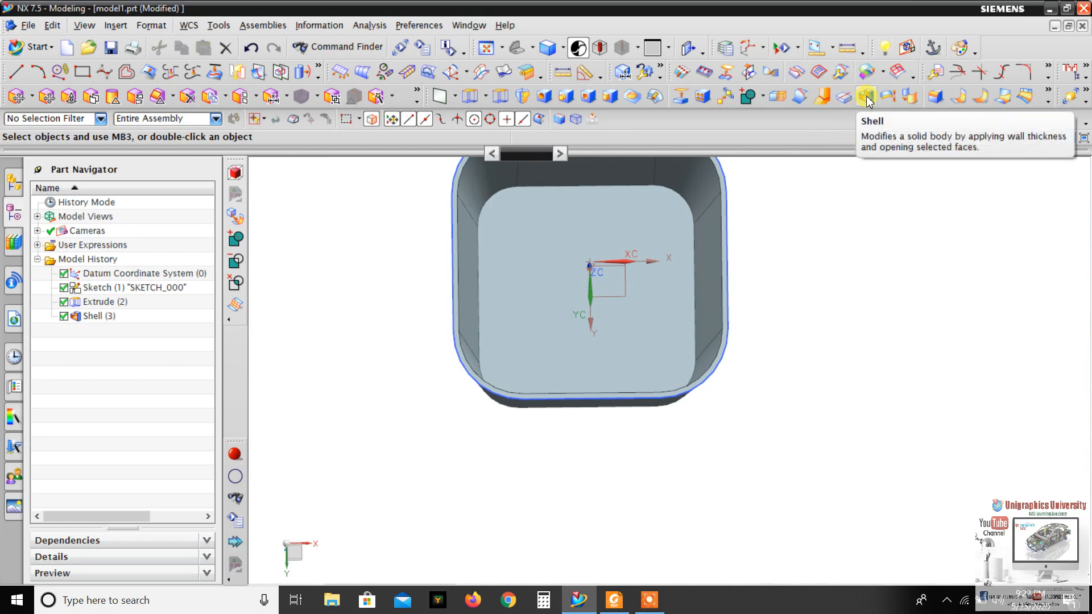
scroll(611, 405, "down", 3)
middle_click_drag(588, 357, 616, 402)
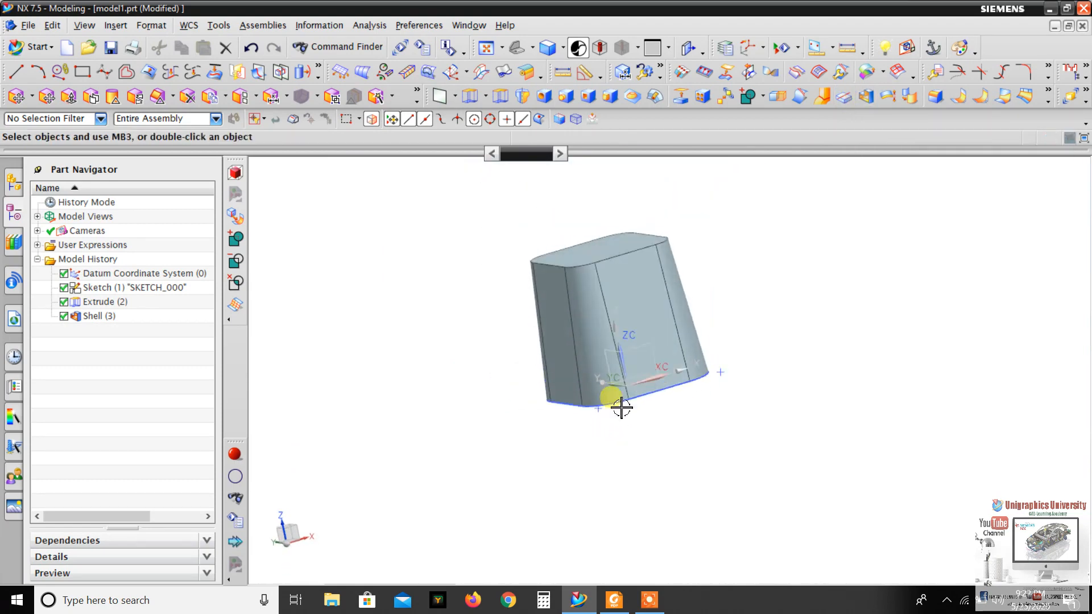
scroll(616, 290, "up", 1)
middle_click_drag(611, 299, 612, 326)
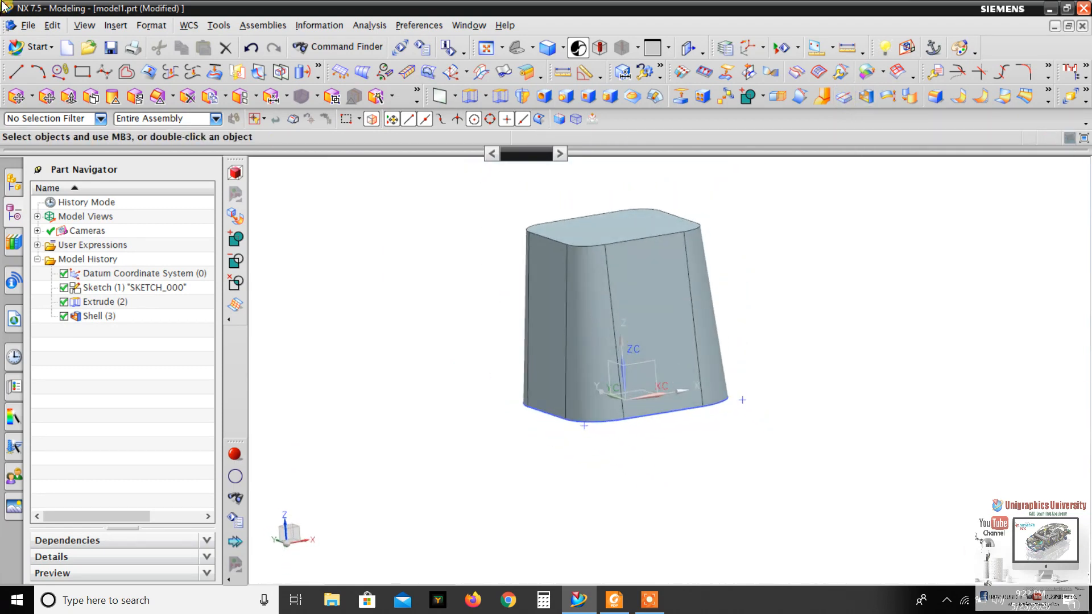
Create a sketch in the task environment on the flat tapered side face, using the Inferred plane method.
left_click(113, 26)
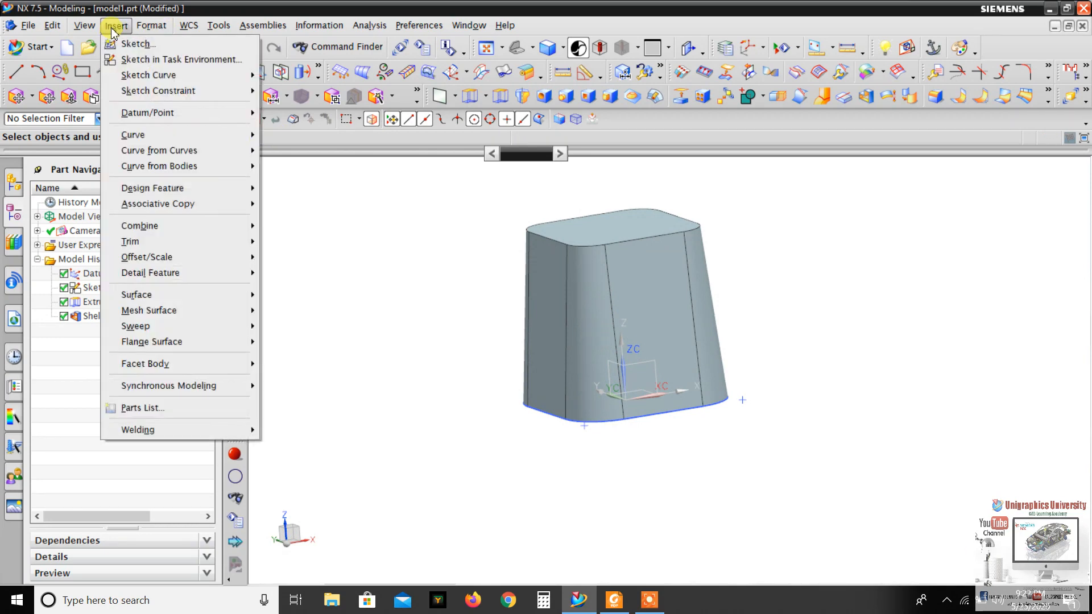
left_click(168, 60)
scroll(589, 269, "up", 1)
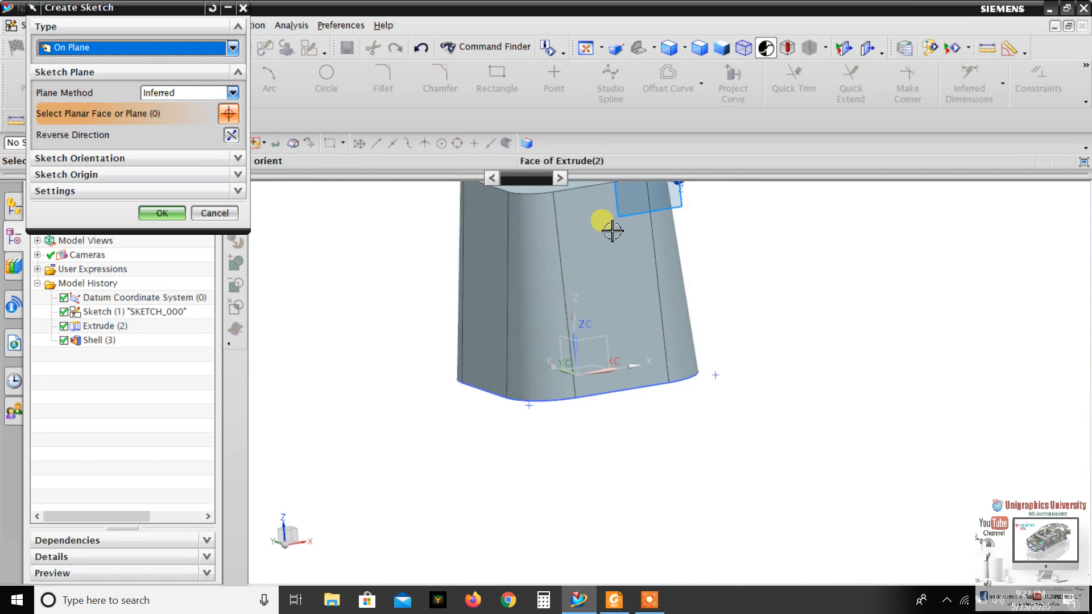
left_click(176, 95)
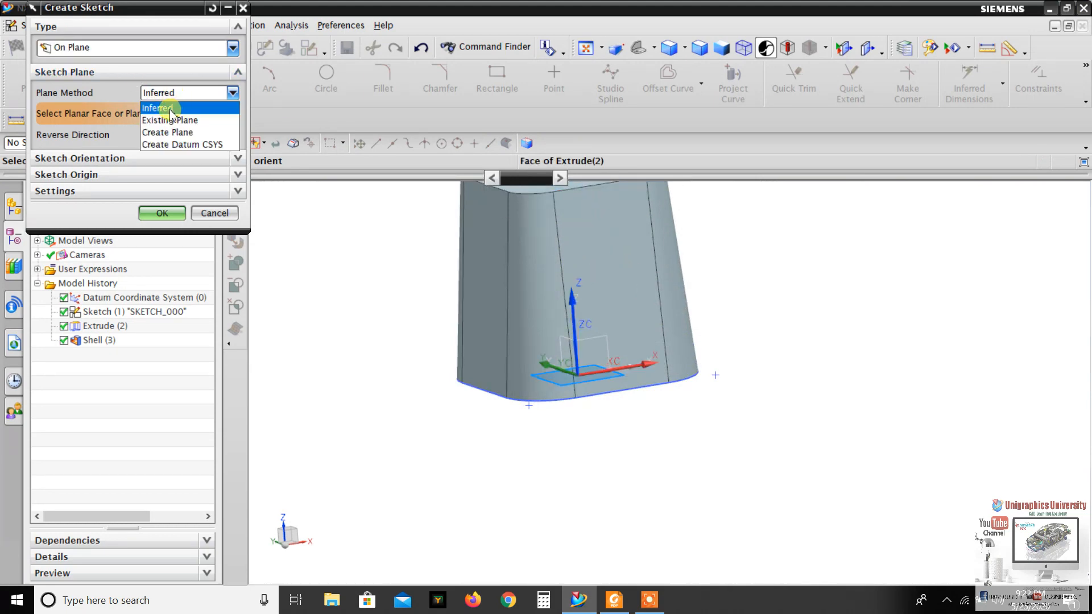
left_click(160, 108)
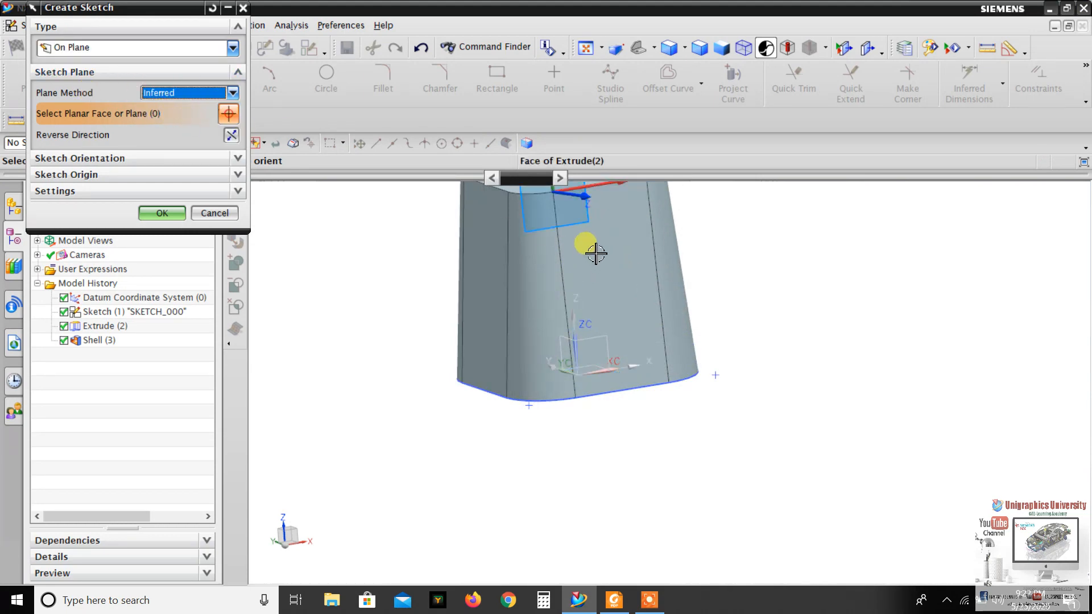
left_click(626, 295)
left_click(147, 212)
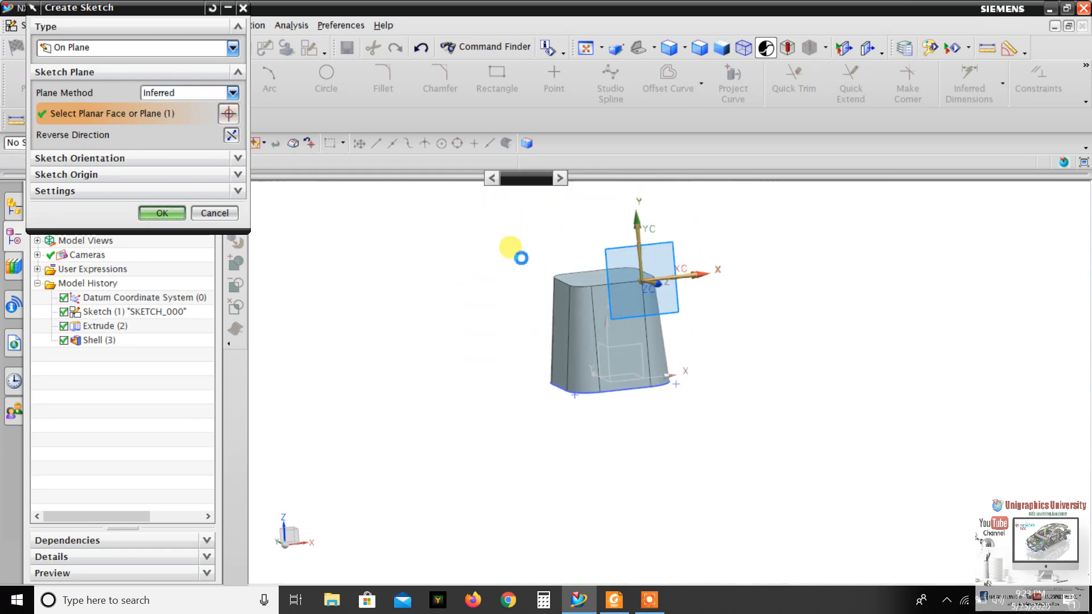
Sketch a tall rectangle on the upper part of the tapered side face, between the face's two vertical edges.
scroll(517, 323, "up", 5)
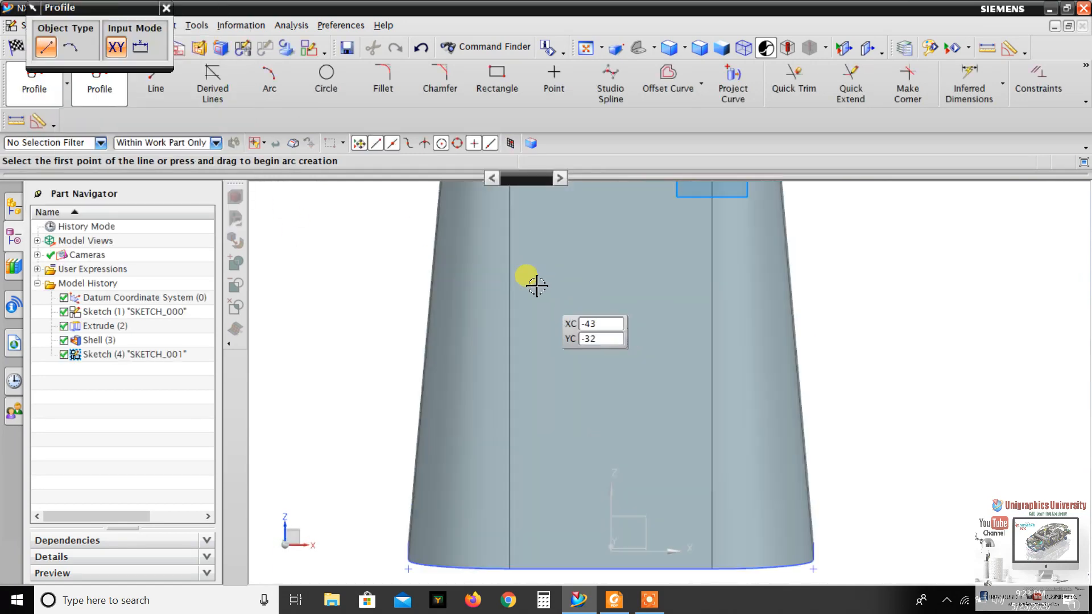
scroll(565, 221, "down", 2)
scroll(545, 251, "up", 2)
scroll(544, 251, "down", 1)
left_click(496, 91)
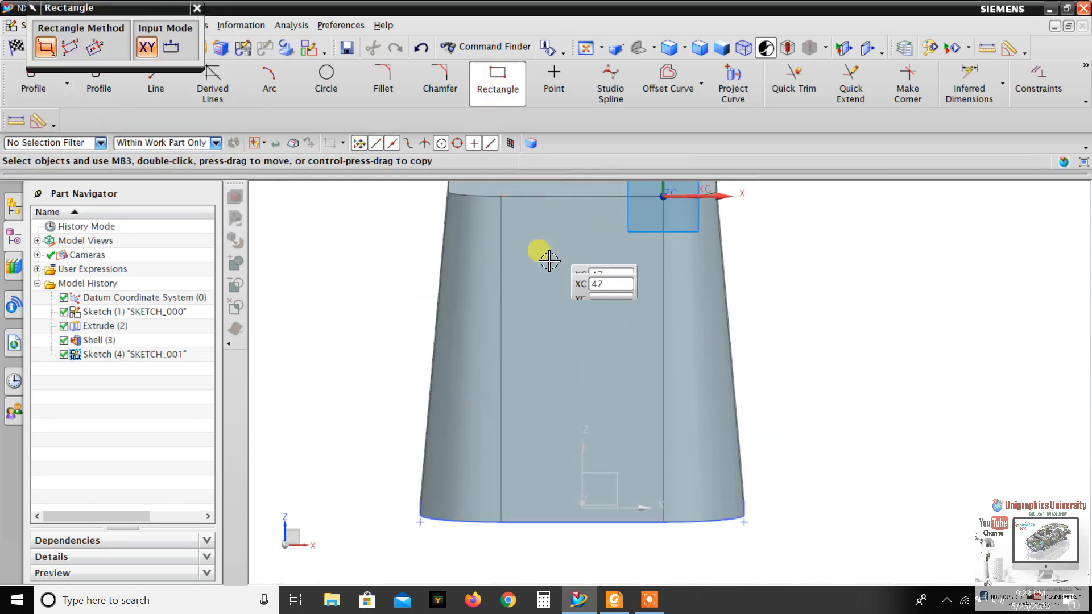
scroll(531, 243, "up", 3)
left_click(512, 222)
scroll(529, 284, "down", 3)
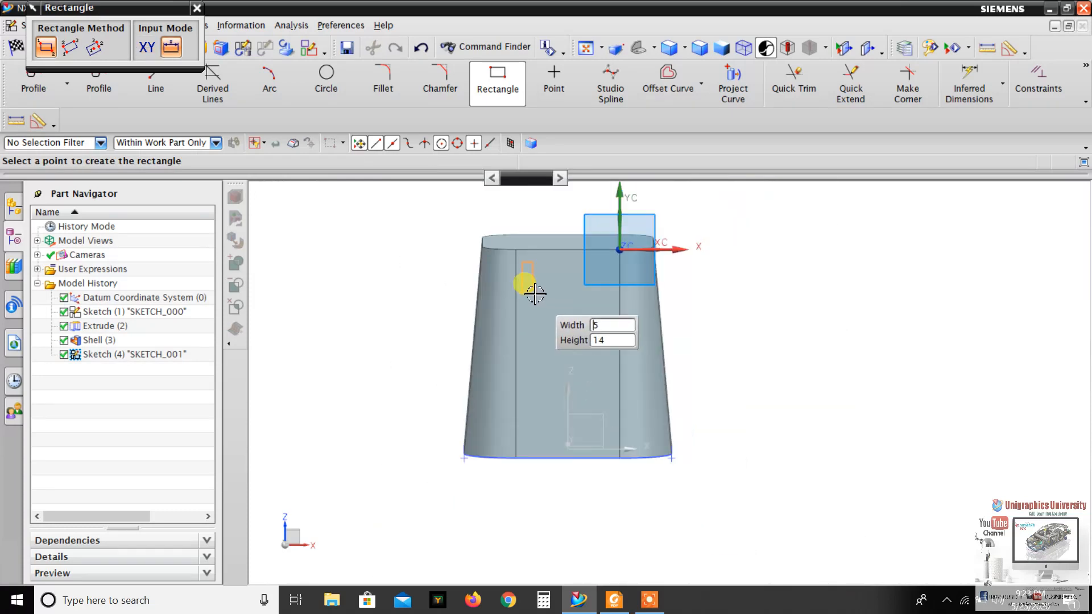
scroll(585, 352, "up", 1)
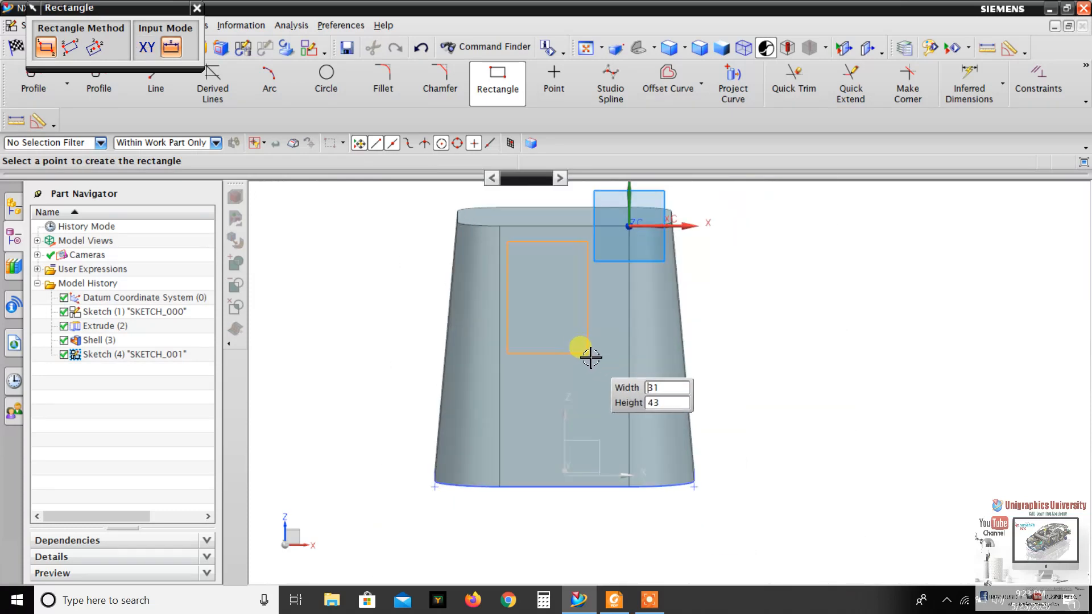
left_click(620, 364)
Sketch a second rectangle of similar width below the first, extending past the bottom edge of the body.
scroll(605, 330, "up", 1)
scroll(575, 319, "down", 3)
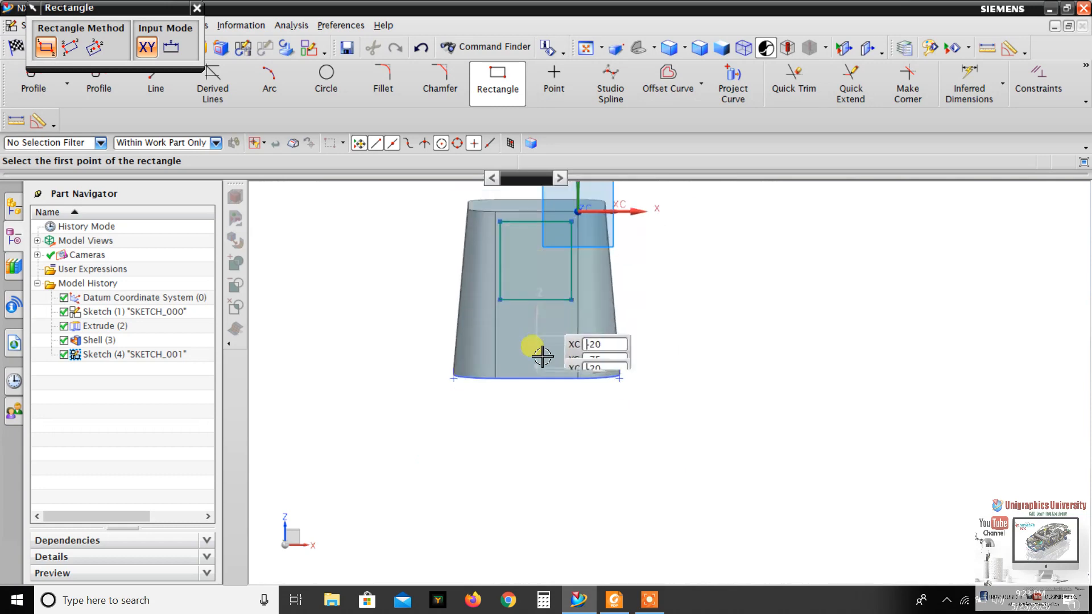
scroll(542, 356, "up", 3)
left_click(445, 294)
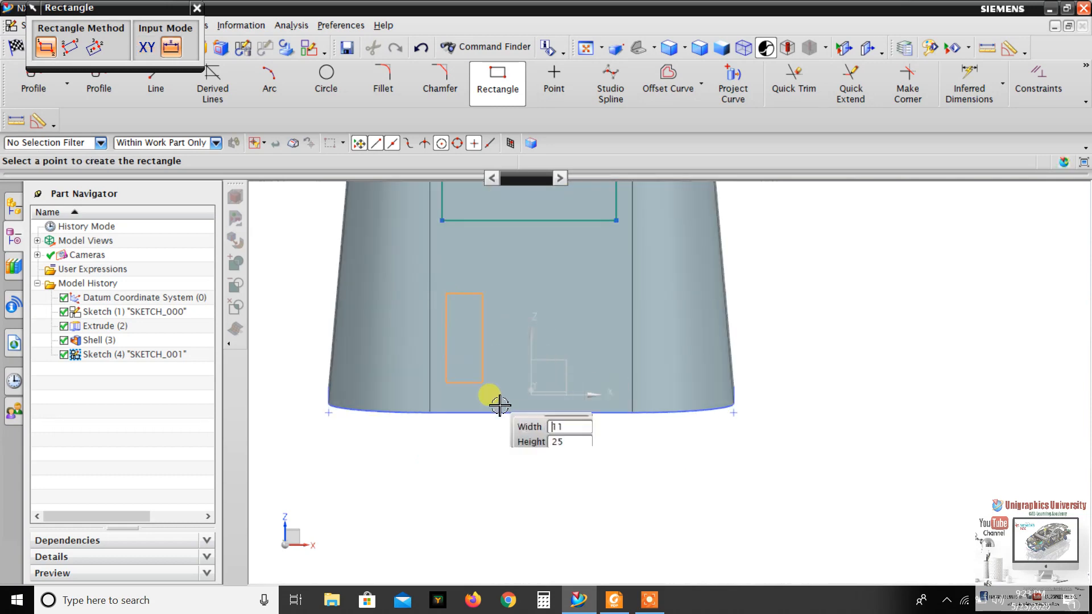
left_click(617, 464)
scroll(602, 370, "down", 5)
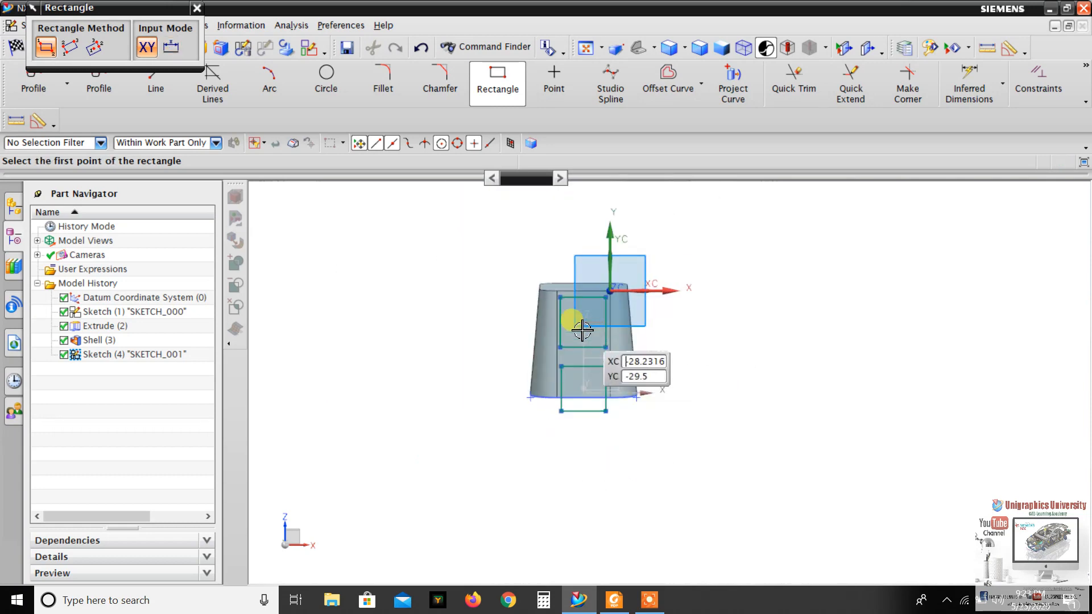
scroll(582, 331, "up", 3)
key("Escape")
Fillet the two lower corners of the upper rectangle with a 10 mm radius.
left_click(383, 82)
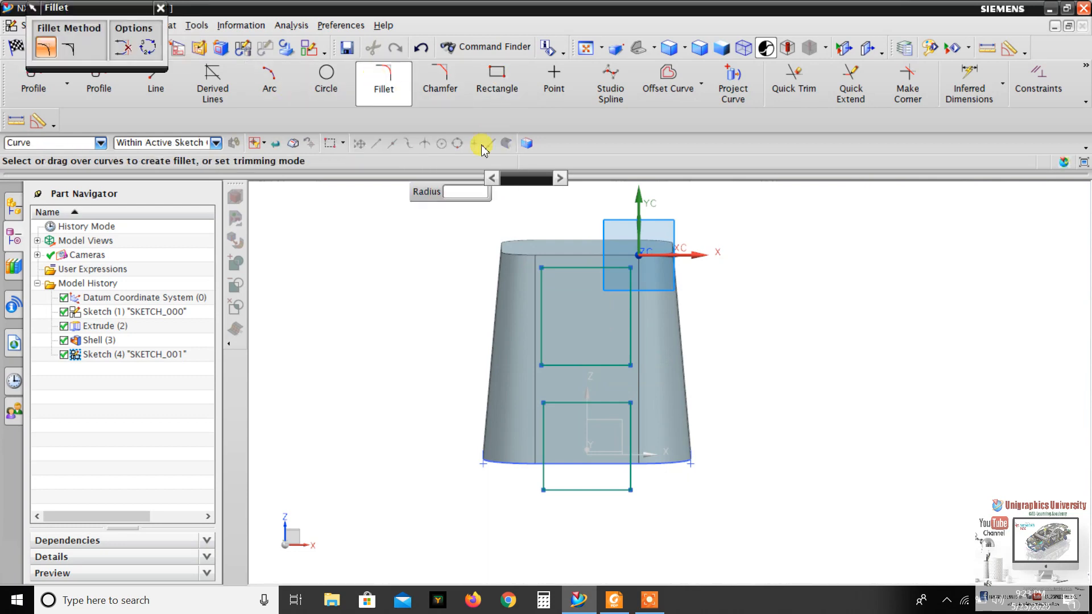
scroll(523, 310, "up", 4)
left_click(596, 446)
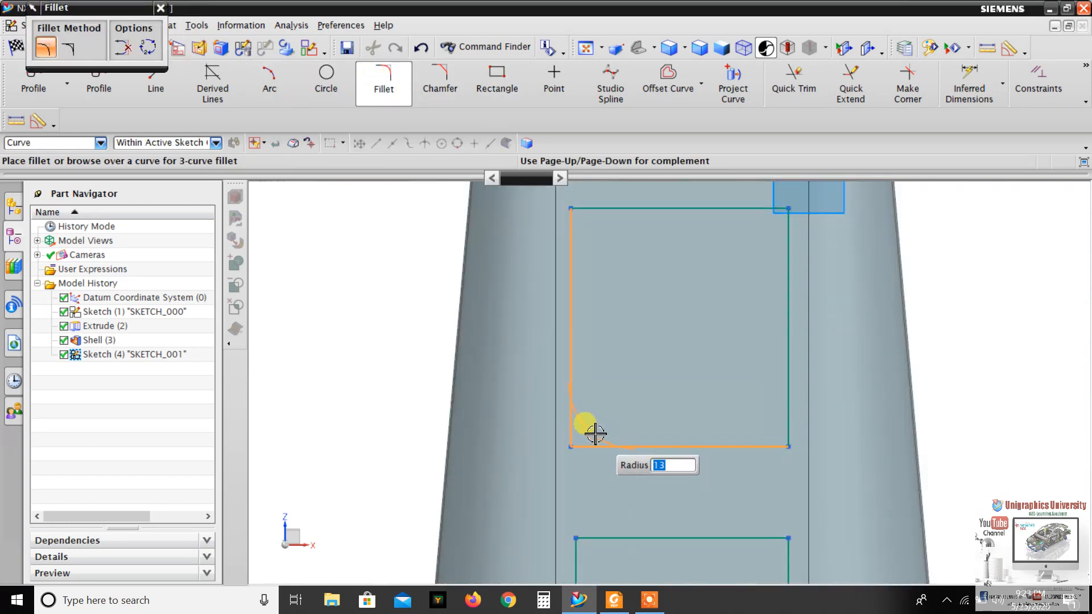
type("0")
key("Return")
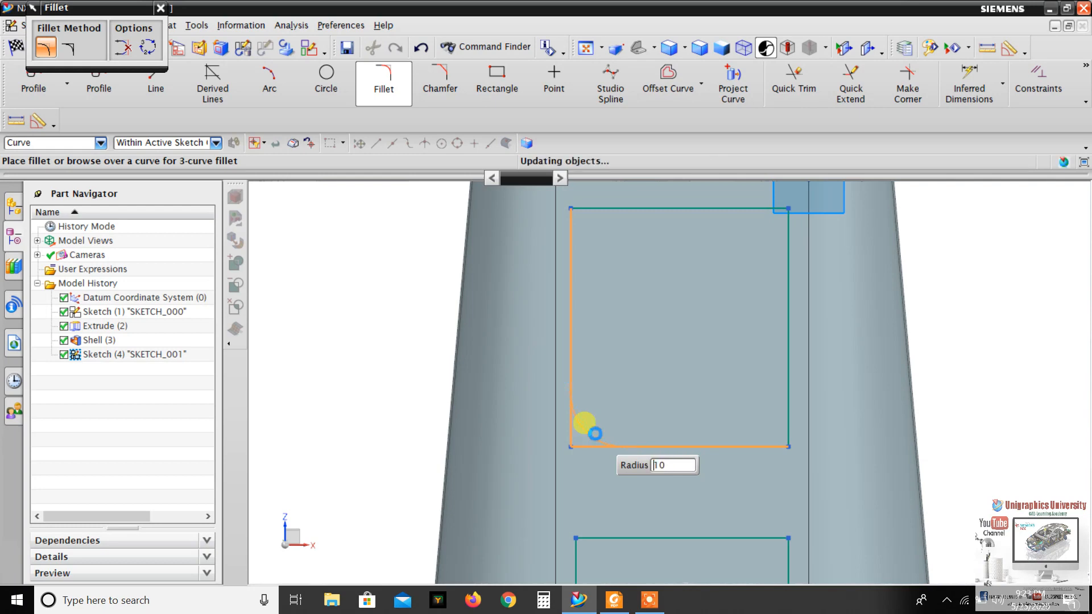
left_click(772, 445)
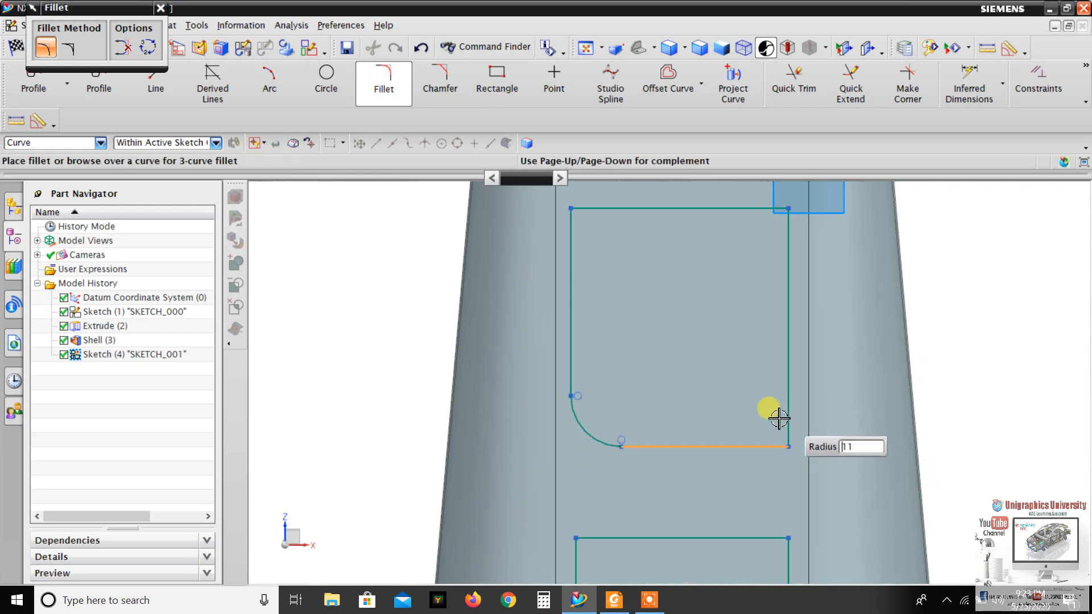
key("Return")
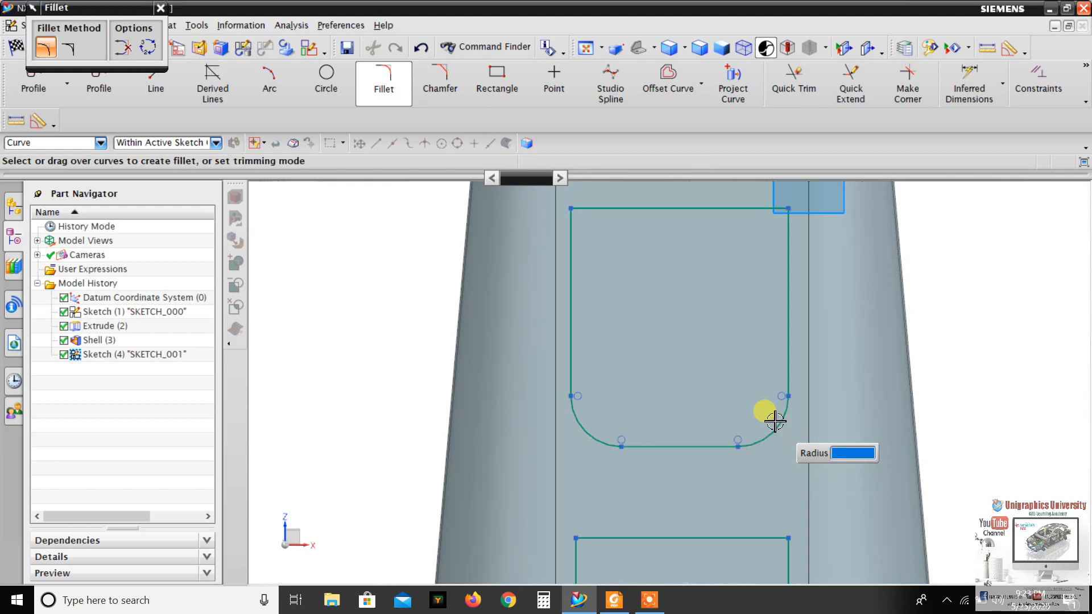
Fillet the two upper corners of the upper rectangle with a 10 mm radius.
scroll(583, 421, "down", 2)
scroll(592, 299, "up", 2)
left_click(563, 311)
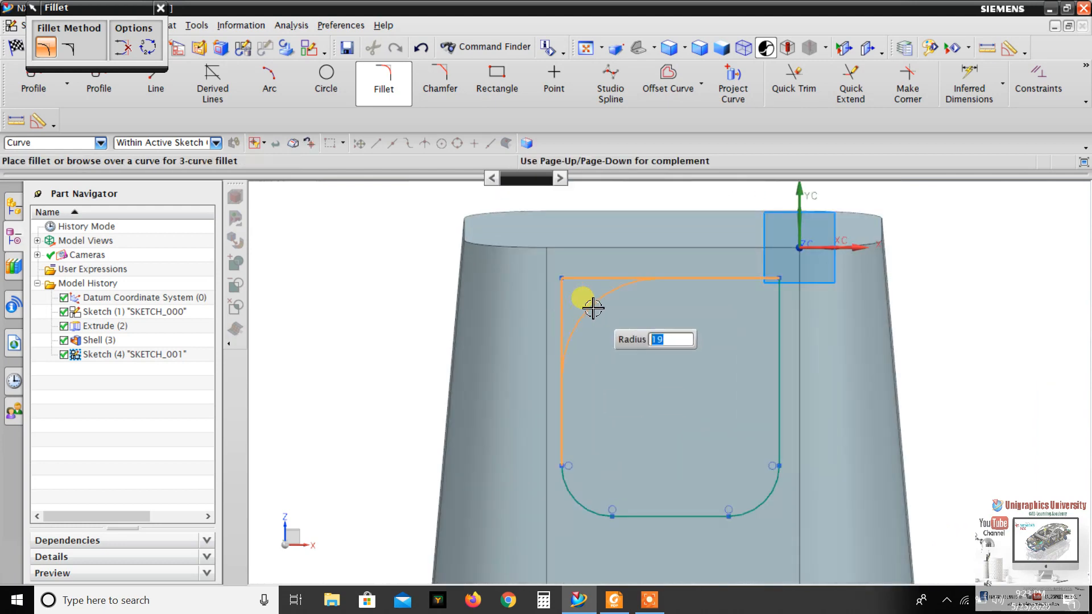
type("10")
key("Return")
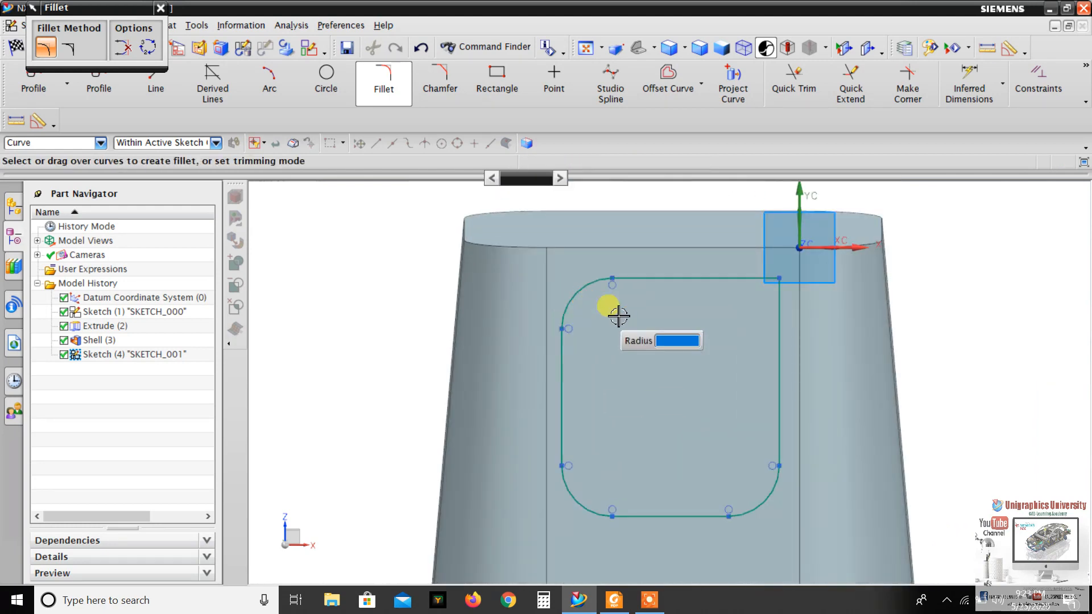
left_click(701, 278)
left_click(782, 304)
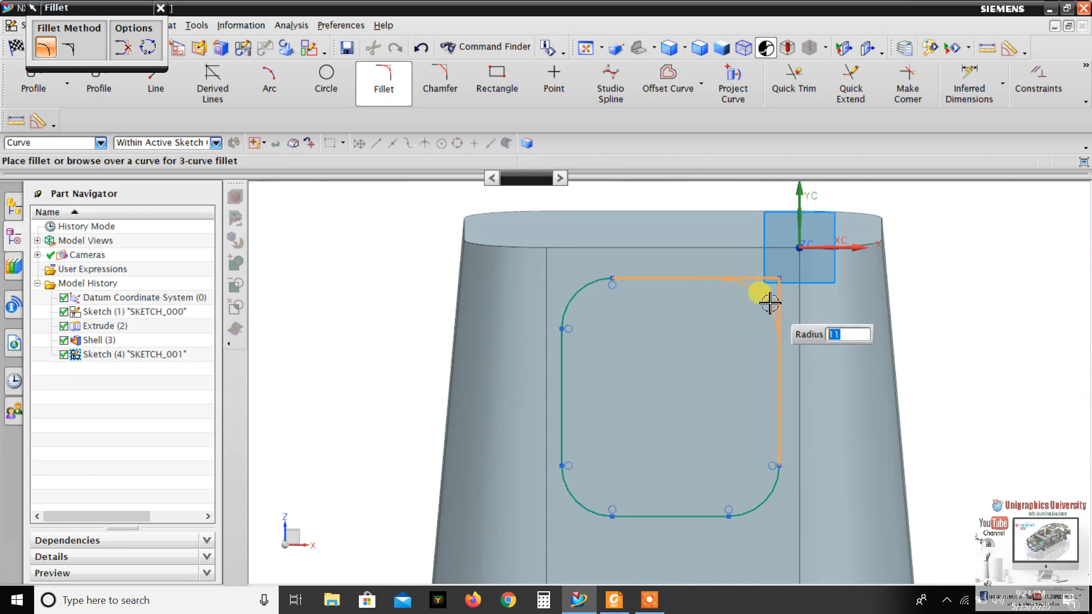
key("Return")
scroll(551, 300, "down", 4)
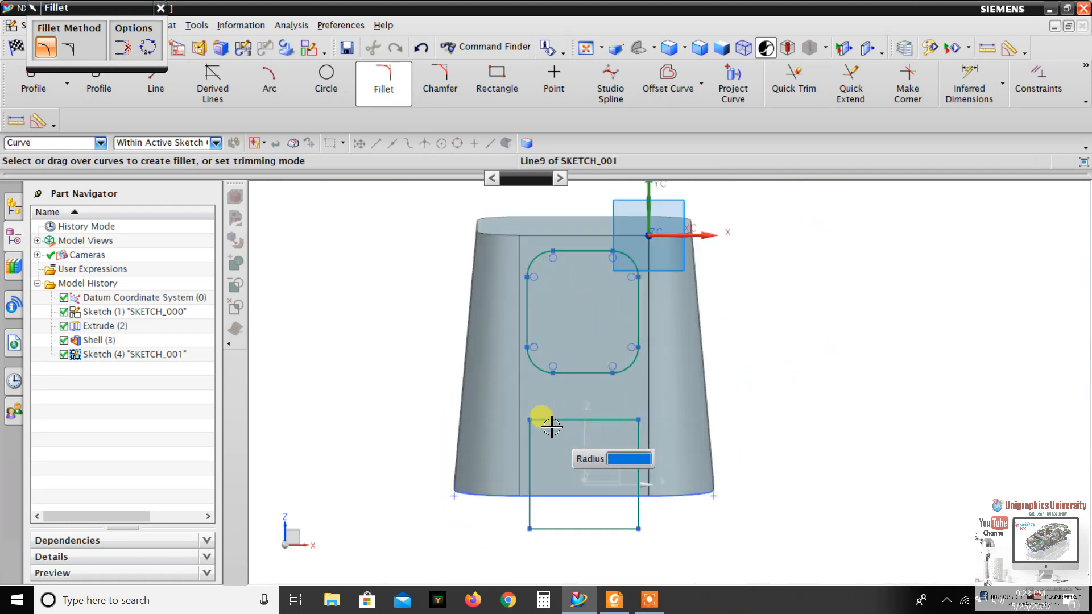
Fillet the two upper corners of the lower rectangle with a smaller radius than the window profile above it.
scroll(548, 489, "up", 2)
left_click(512, 385)
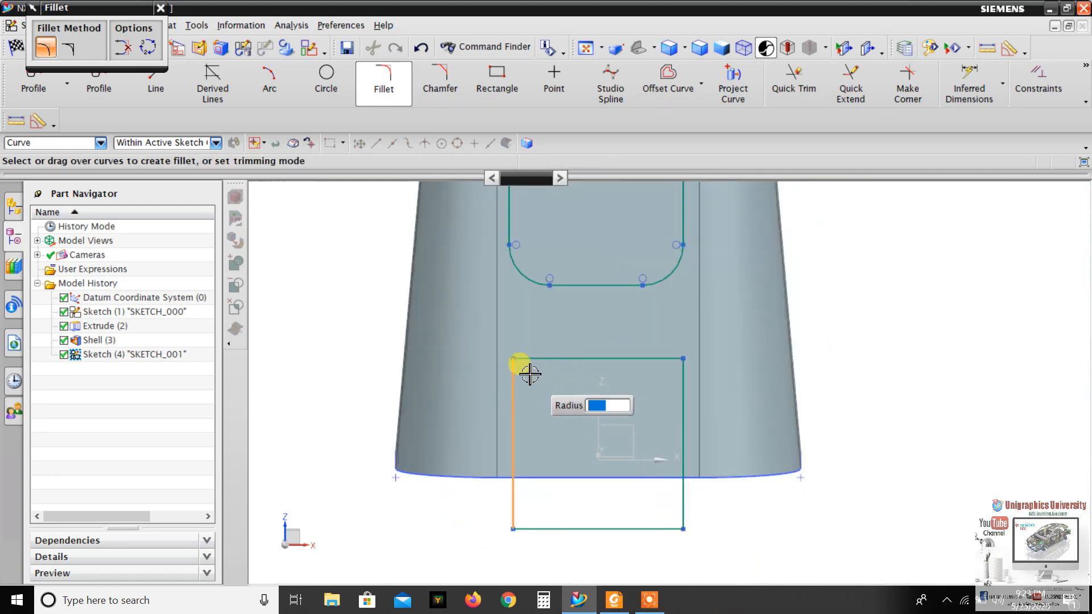
left_click(530, 361)
left_click(519, 366)
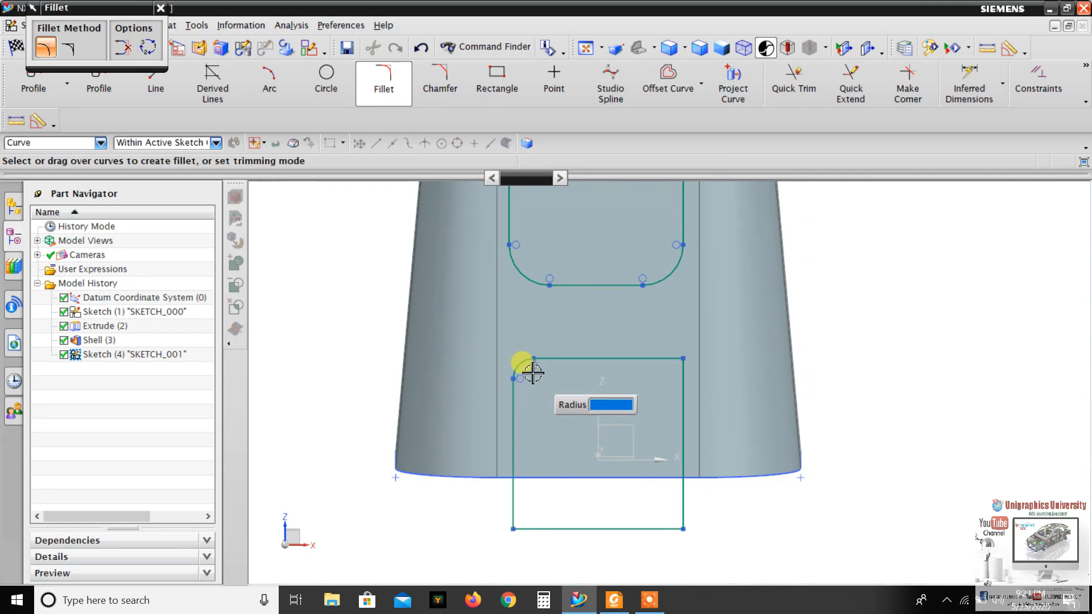
scroll(643, 361, "up", 1)
left_click(679, 368)
left_click(686, 379)
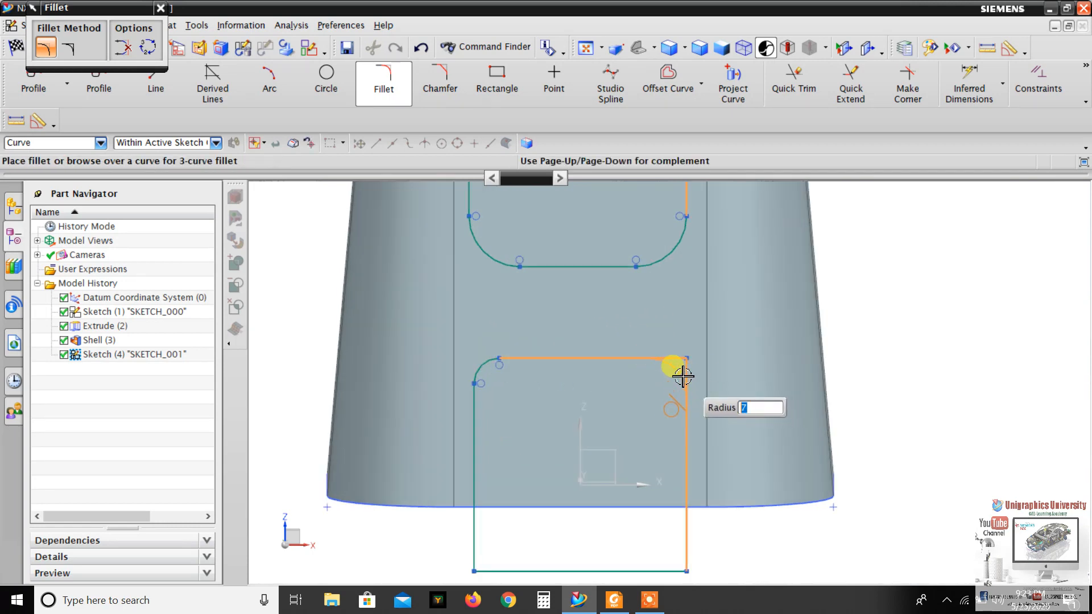
left_click(679, 374)
scroll(670, 385, "down", 3)
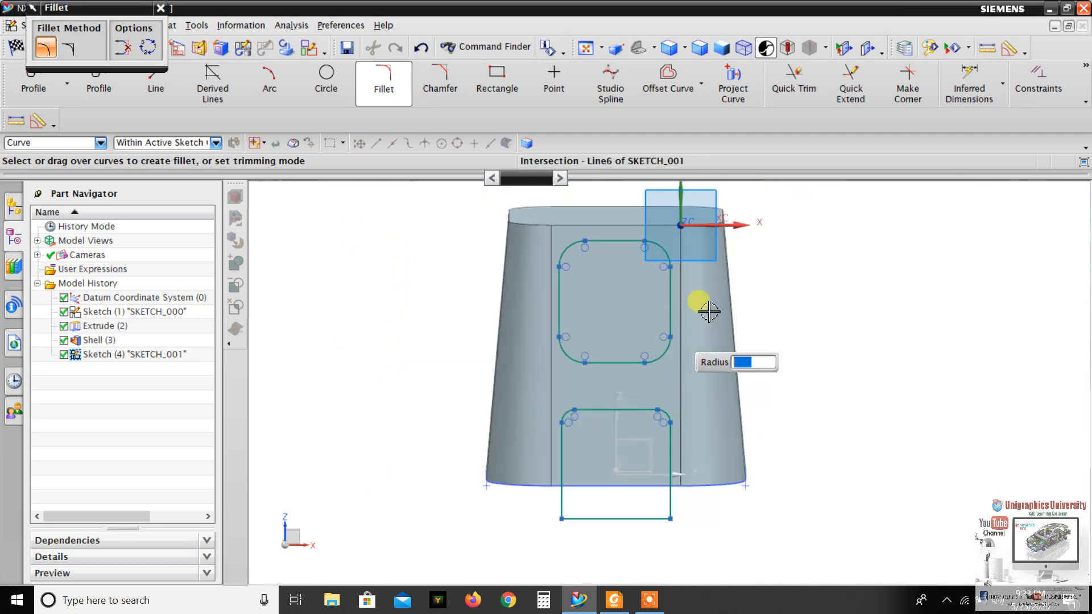
Finish the side-face sketch containing the two rectangular profiles and return to modeling.
right_click(833, 267)
left_click(870, 274)
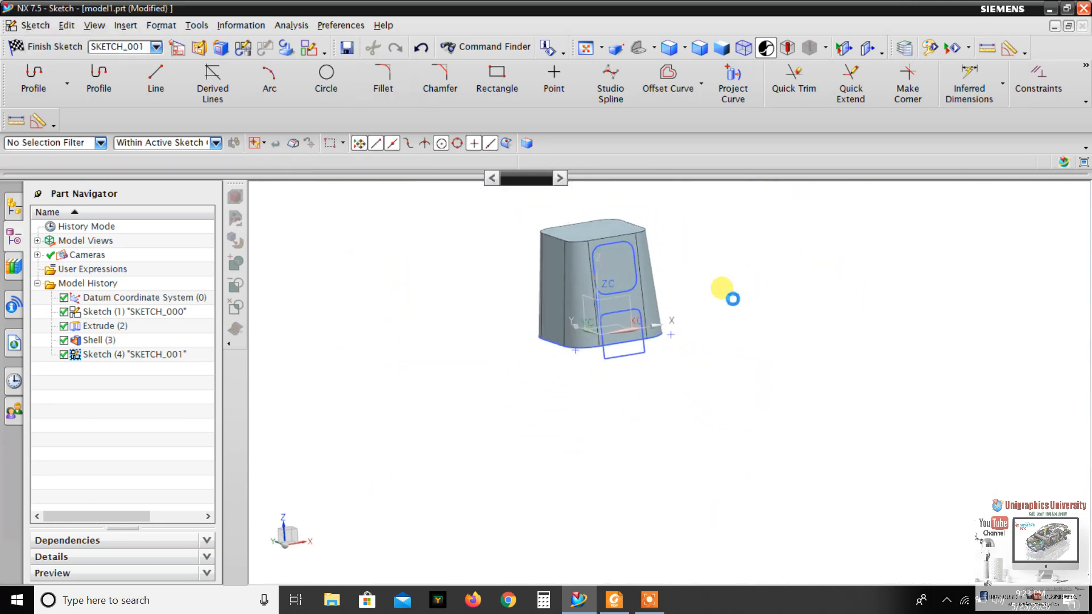
mouse_move(606, 239)
middle_mouse_down()
mouse_move(592, 268)
mouse_move(605, 254)
middle_mouse_up()
scroll(622, 256, "up", 4)
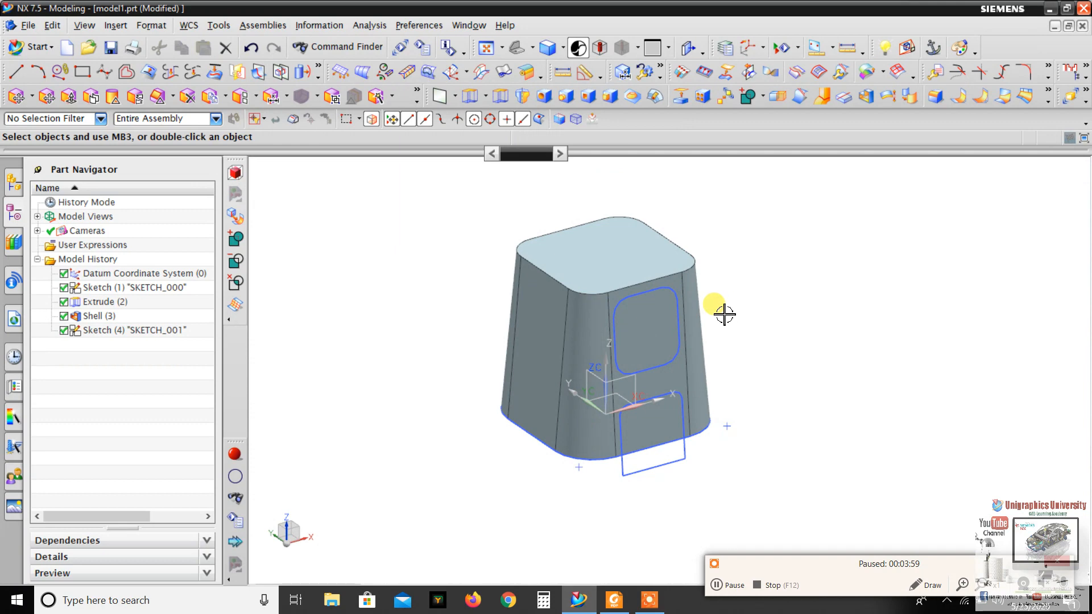
middle_click(725, 317)
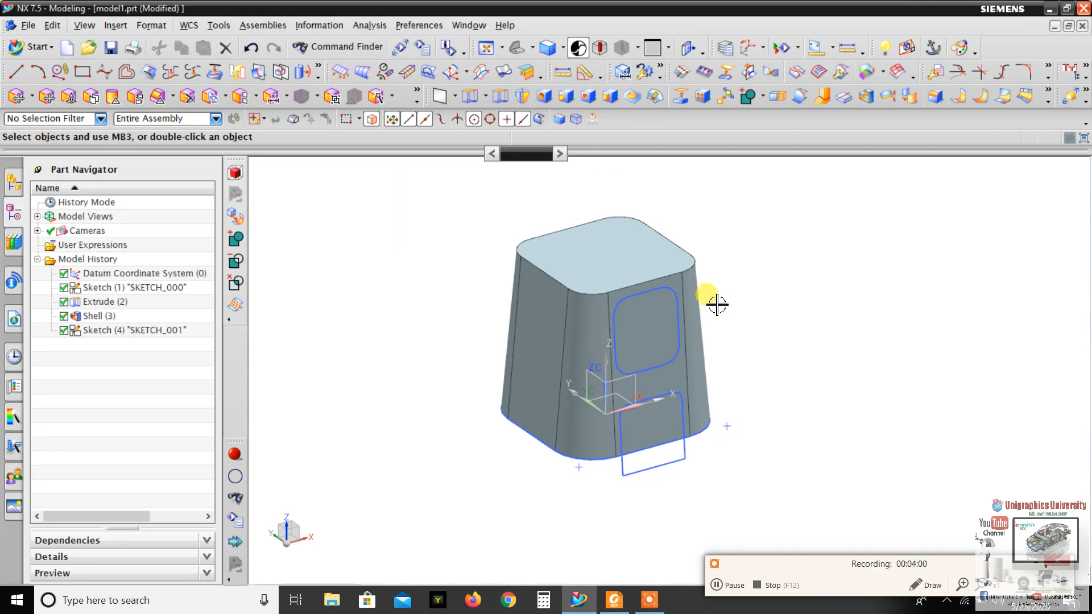
Start an Extrude with both closed profiles of the side-face sketch as its section.
left_click(120, 30)
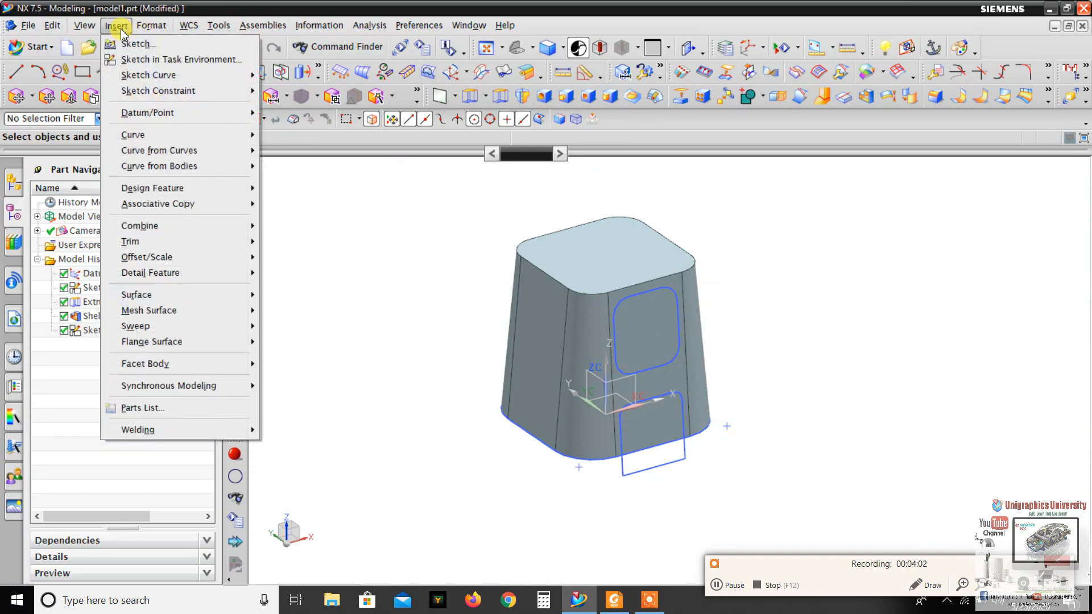
mouse_move(164, 192)
left_click(297, 190)
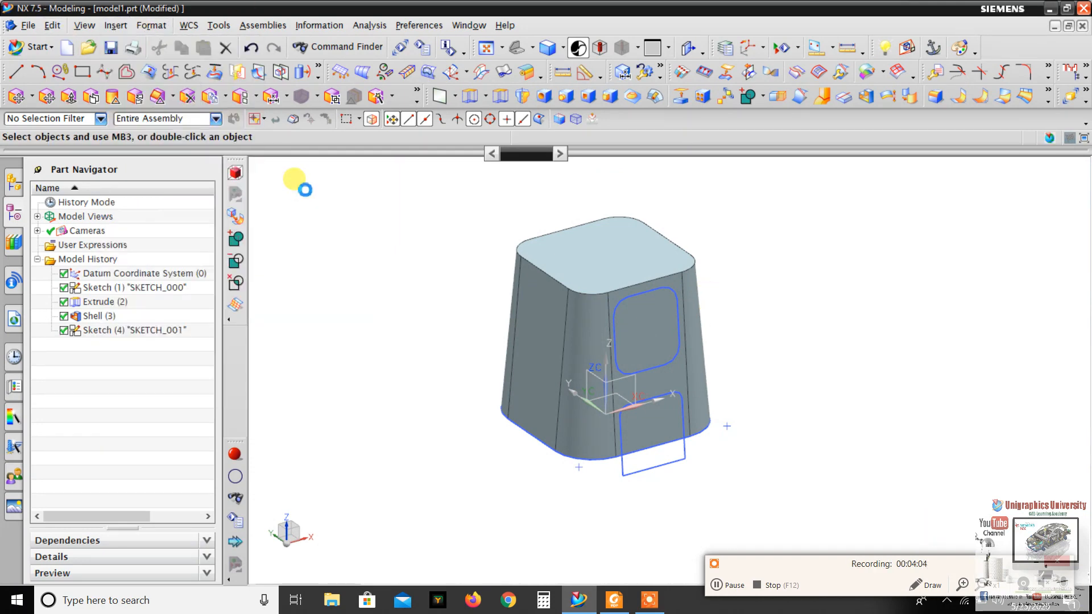
scroll(654, 308, "up", 3)
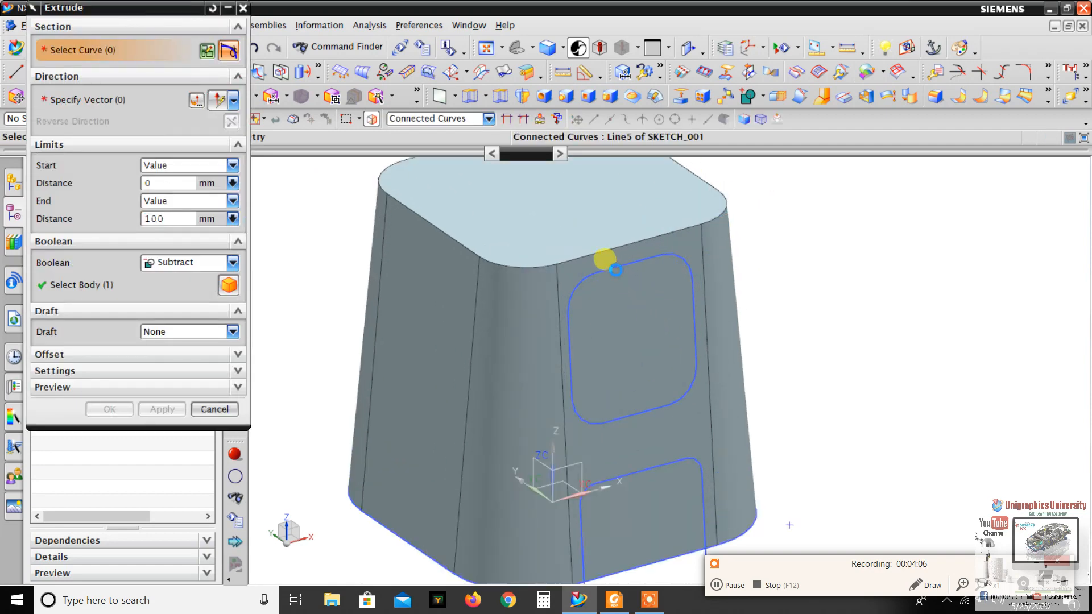
left_click(616, 270)
mouse_move(680, 273)
middle_mouse_down()
mouse_move(663, 407)
mouse_move(639, 402)
mouse_move(652, 397)
mouse_move(621, 361)
mouse_move(664, 385)
middle_mouse_up()
left_click(603, 423)
scroll(606, 398, "down", 3)
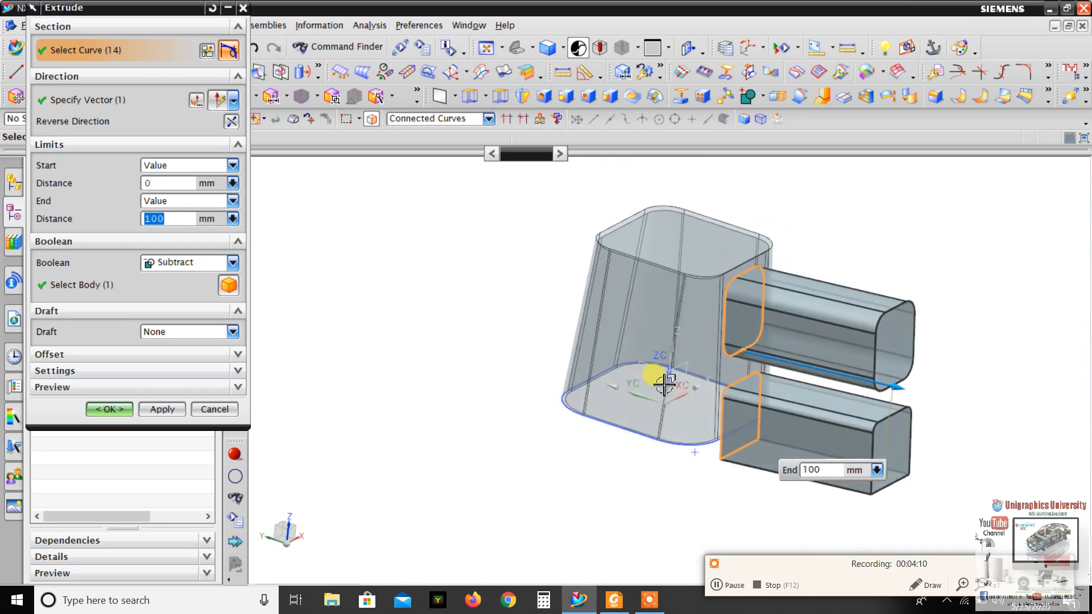
scroll(665, 385, "up", 2)
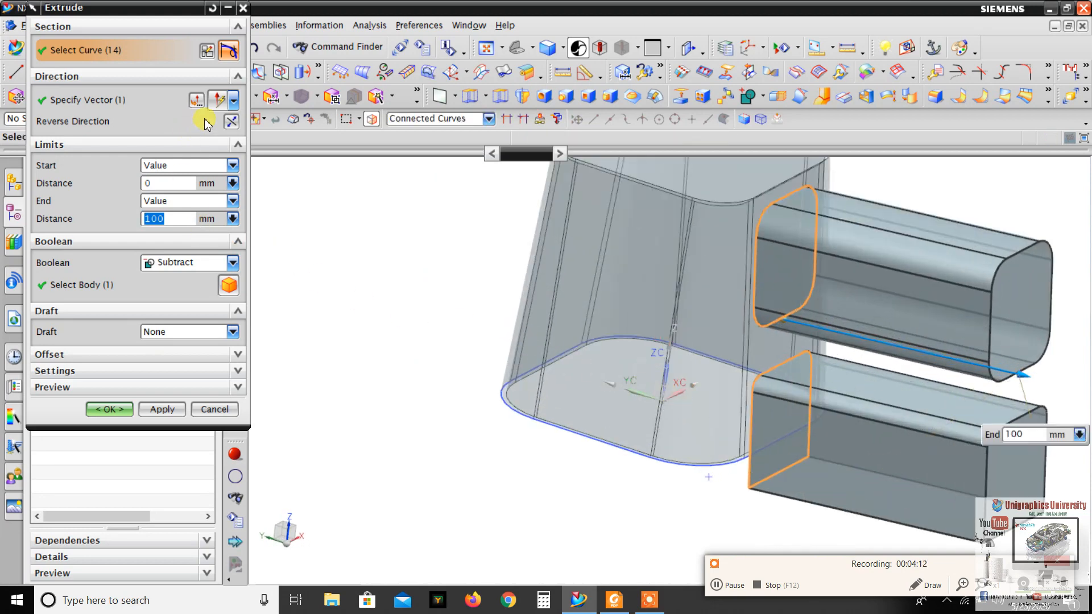
Direct the extrusion along the YC axis and extend its end distance to 125 mm, through the whole body.
left_click(234, 104)
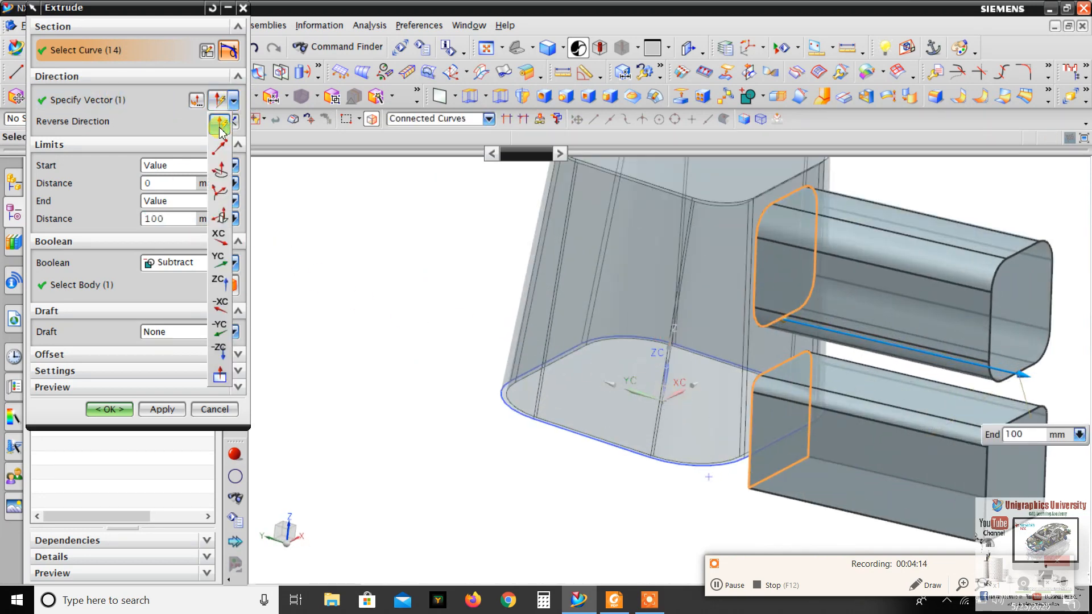
left_click(223, 264)
middle_click_drag(523, 360, 563, 330)
scroll(563, 329, "up", 1)
left_click_drag(596, 288, 550, 275)
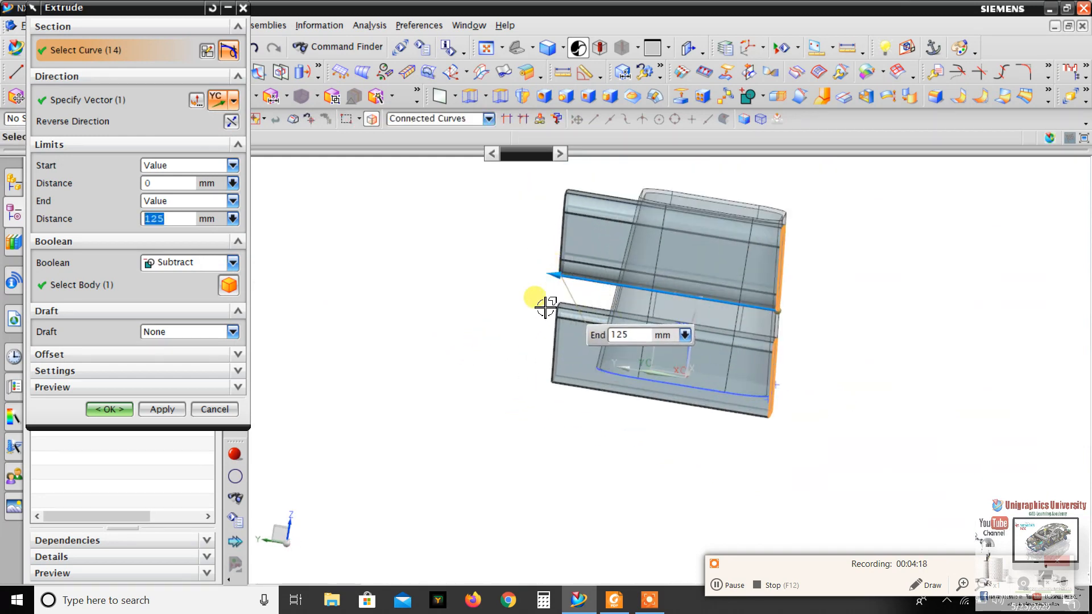
scroll(405, 354, "down", 2)
middle_click_drag(713, 289, 663, 275)
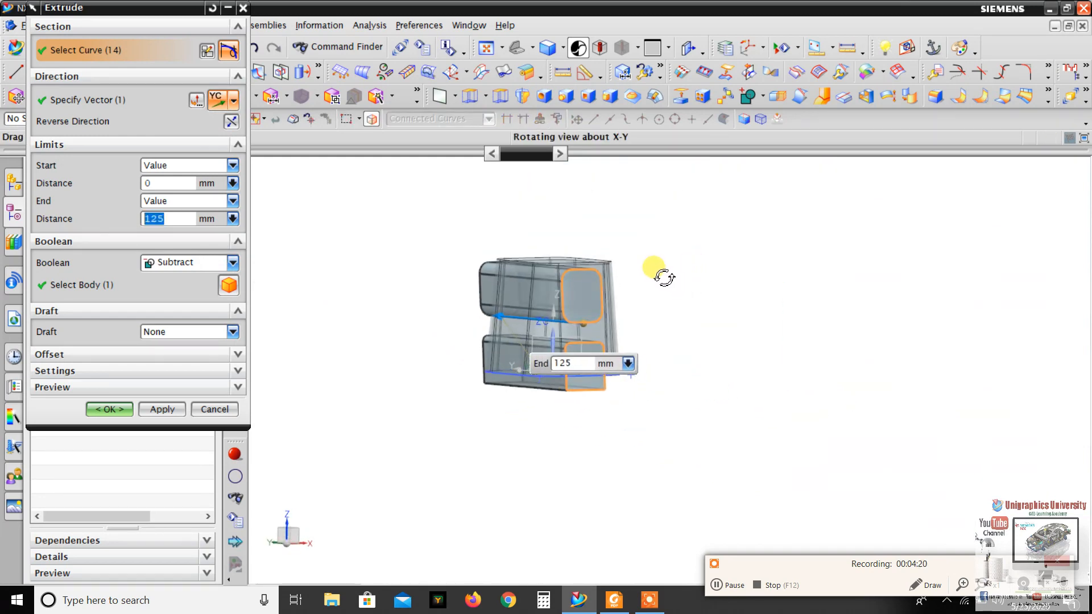
scroll(649, 270, "up", 1)
Set the extrusion's Boolean to Subtract with the tapered shell as target and create the window and door cutouts.
left_click(171, 262)
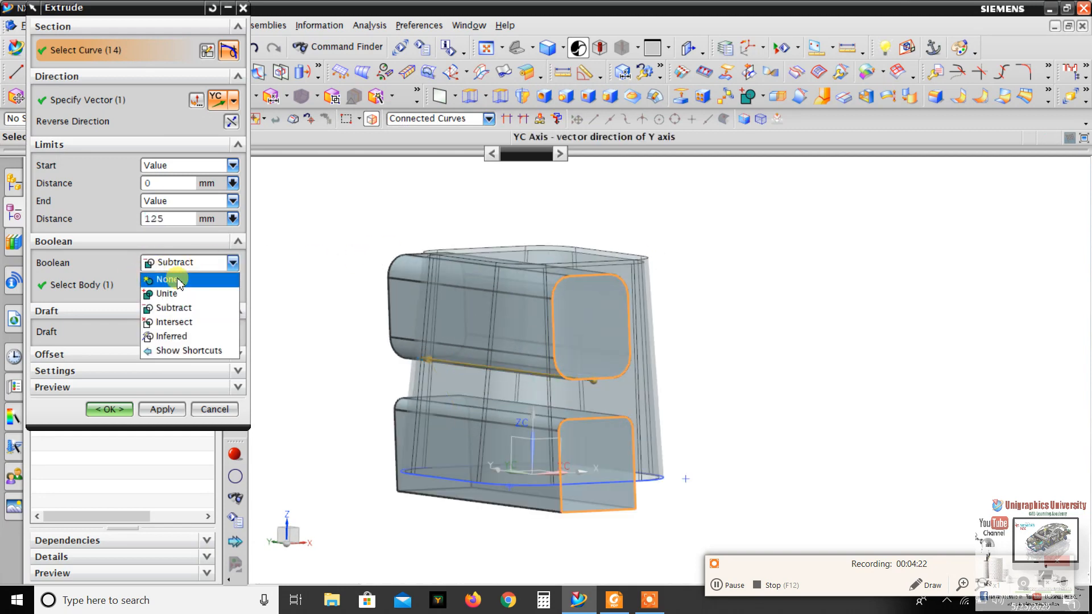
left_click(173, 279)
left_click(182, 266)
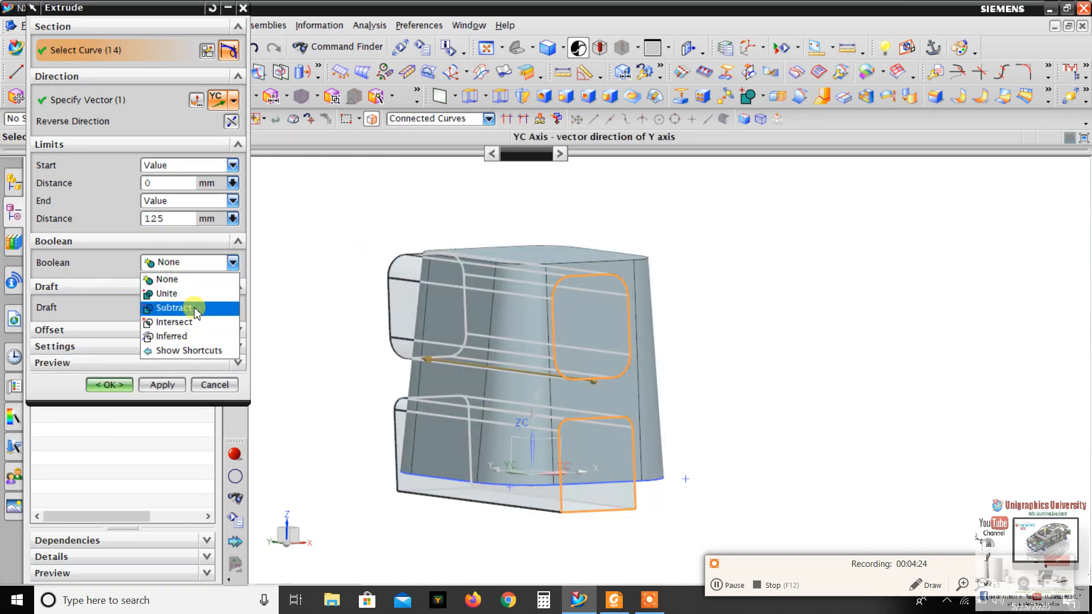
left_click(174, 307)
middle_click_drag(576, 311, 352, 341)
left_click(661, 240)
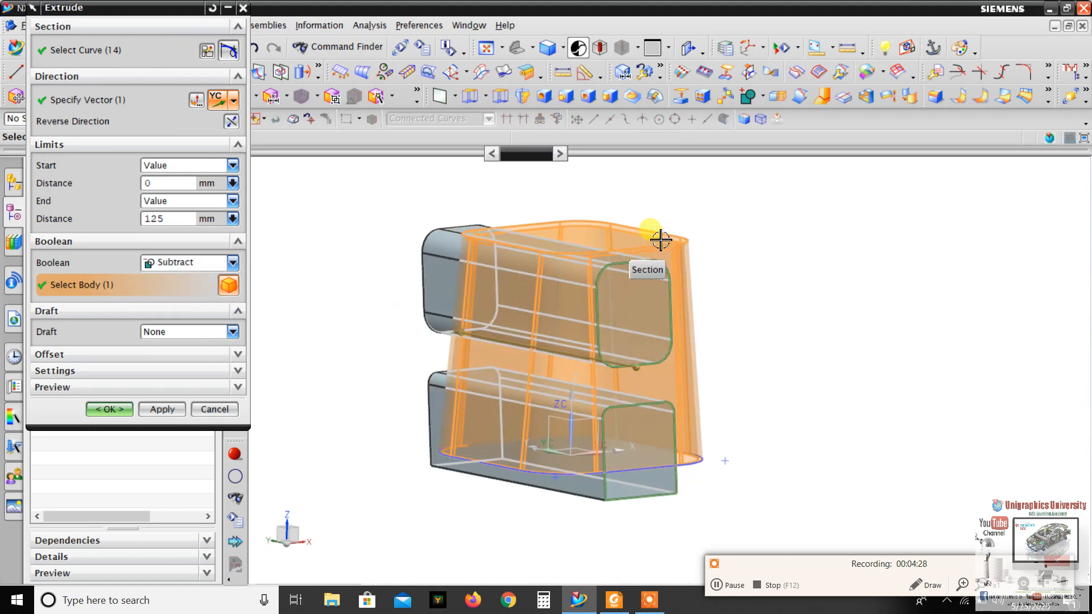
left_click(112, 409)
scroll(677, 309, "down", 3)
mouse_move(666, 325)
middle_mouse_down()
mouse_move(629, 312)
mouse_move(658, 322)
mouse_move(653, 341)
middle_mouse_up()
middle_click_drag(639, 292, 574, 286)
scroll(563, 284, "up", 3)
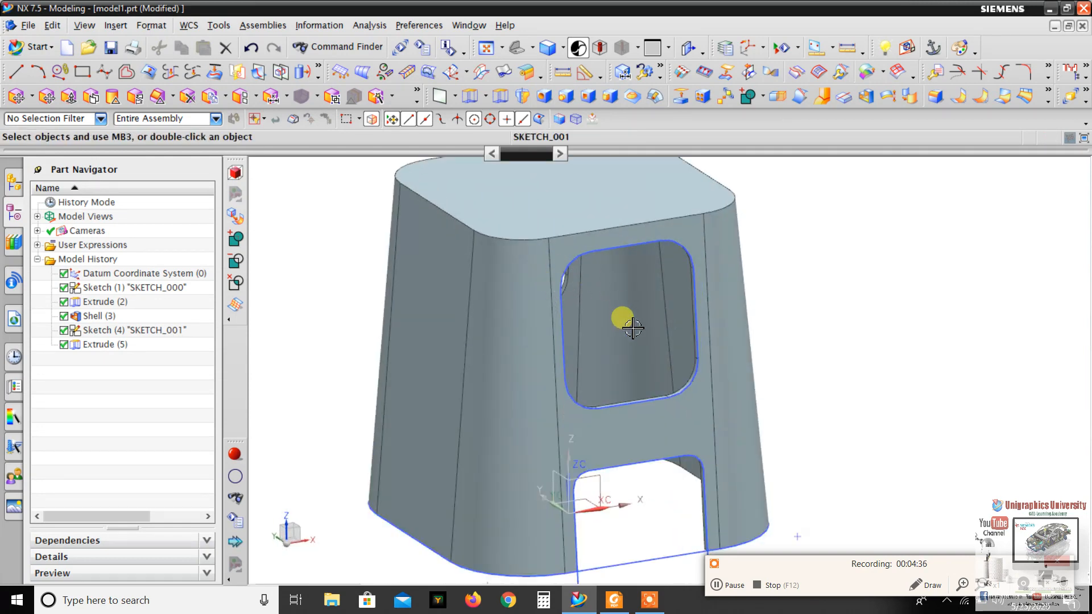
Start a circular array Instance with the window and door cutout extrusion, Extrude(5), as the feature to repeat.
scroll(648, 327, "down", 2)
middle_click_drag(530, 353, 499, 347)
middle_click_drag(744, 231, 750, 244)
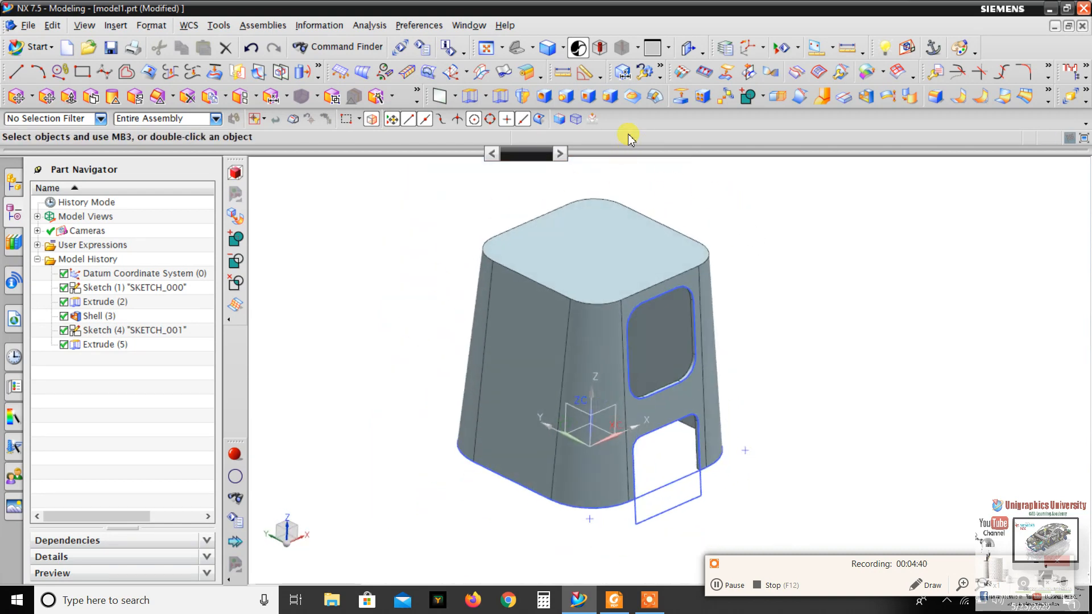
middle_click_drag(607, 182, 650, 211)
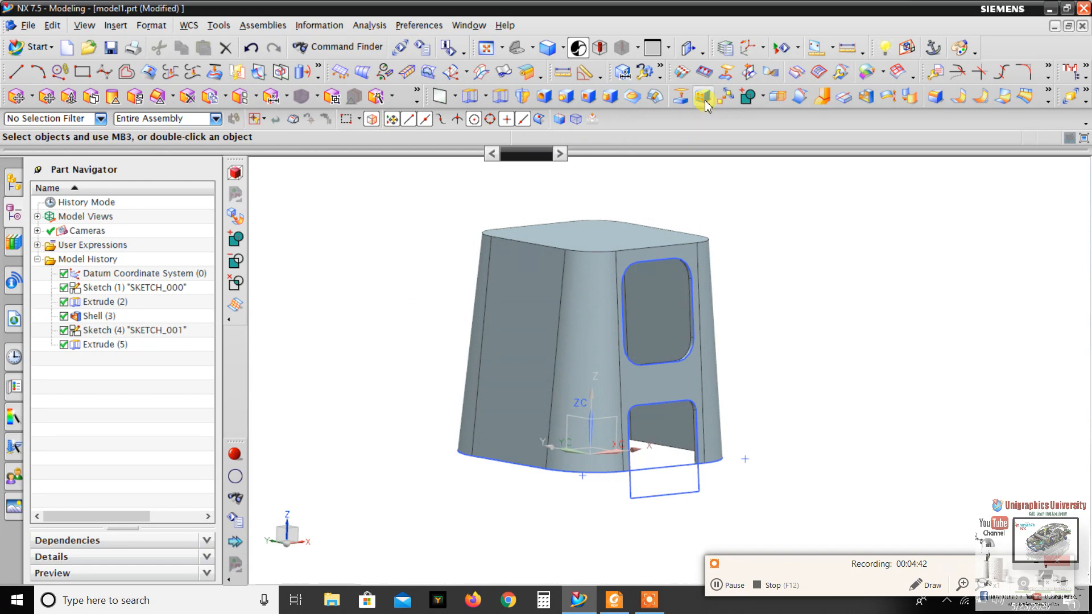
left_click(704, 98)
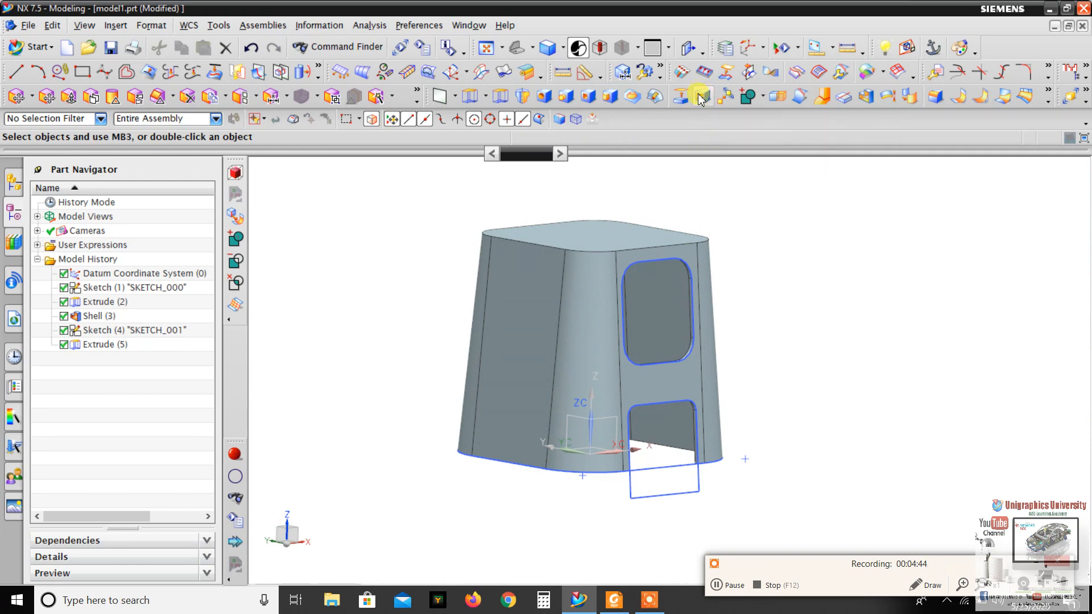
scroll(662, 202, "down", 3)
scroll(678, 260, "up", 3)
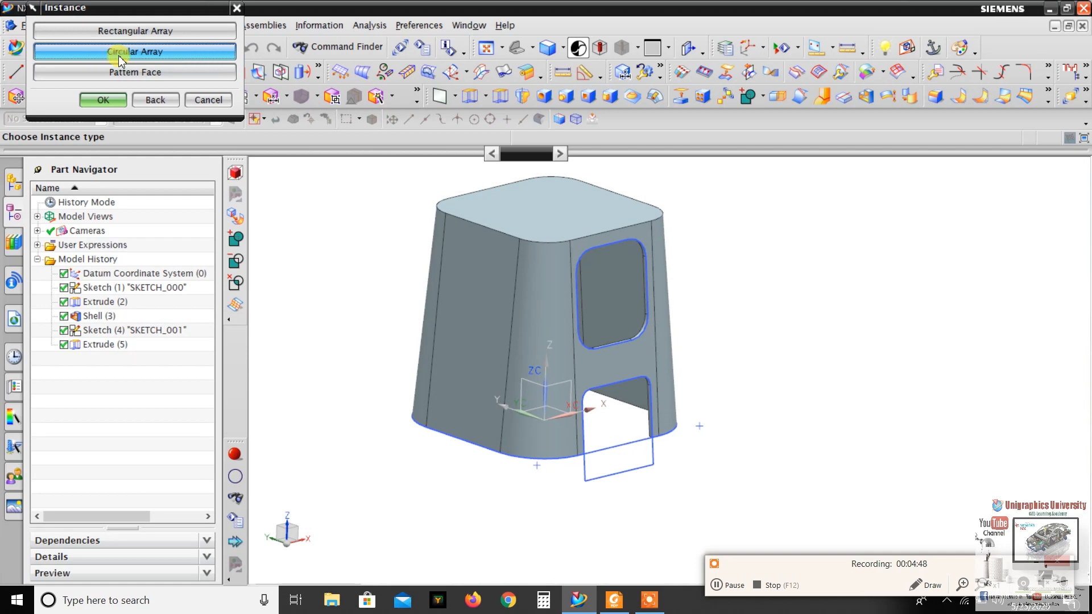
left_click(149, 59)
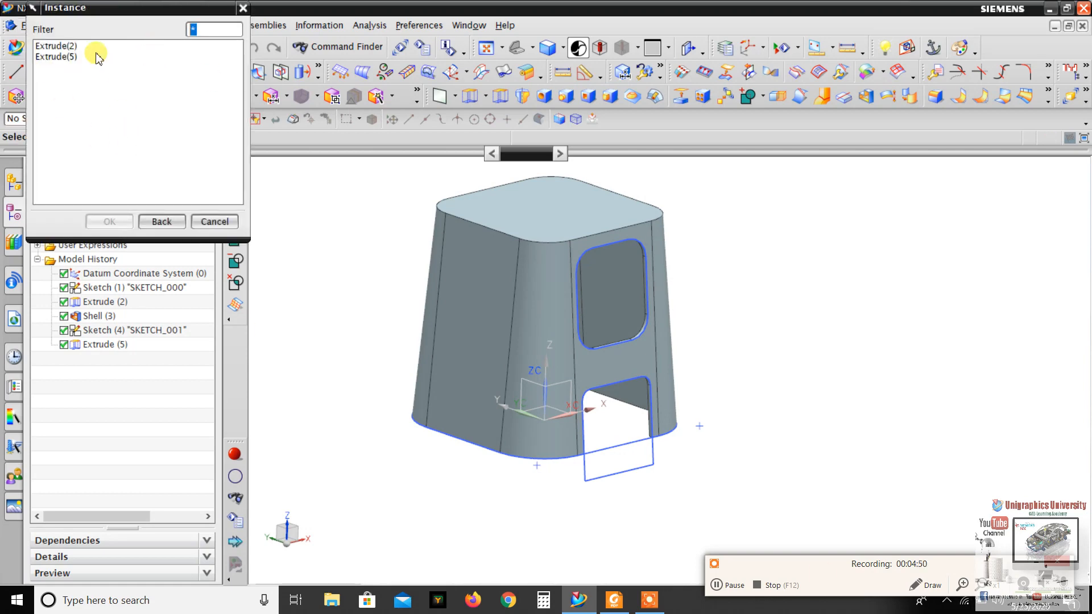
left_click(68, 57)
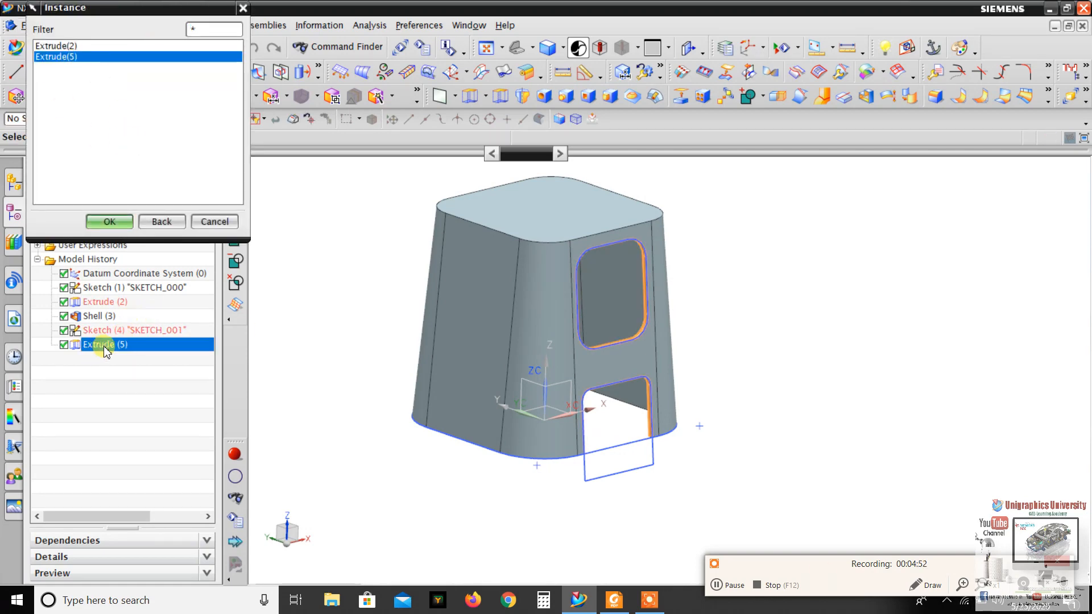
middle_click_drag(493, 243, 466, 288)
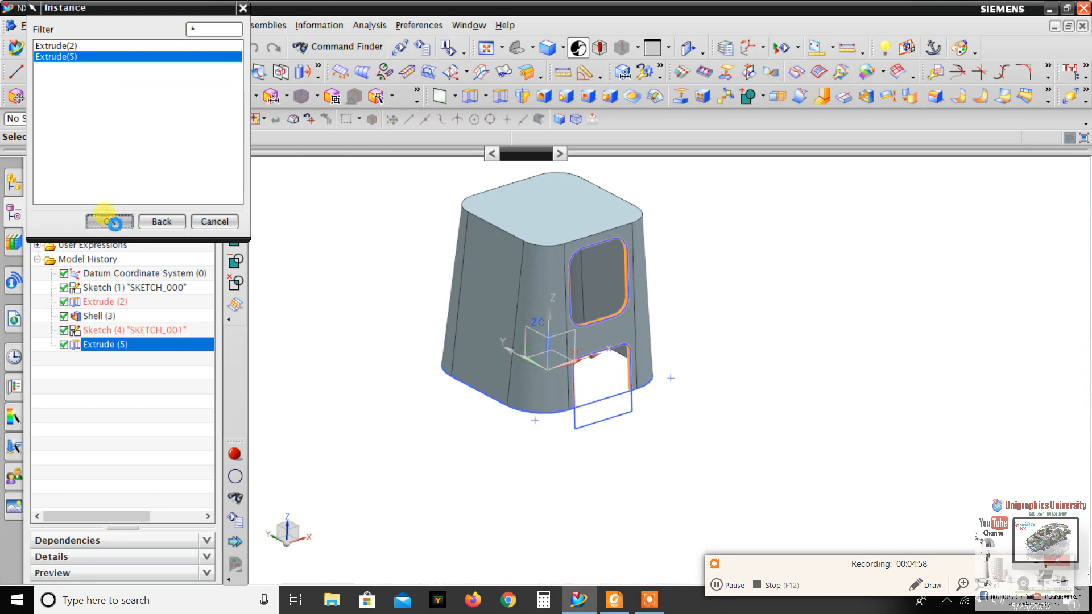
Define the circular array of the cutouts with the General method, number 2 and angle 90 degrees.
scroll(633, 270, "down", 2)
scroll(603, 237, "up", 3)
scroll(602, 237, "down", 3)
scroll(473, 203, "up", 2)
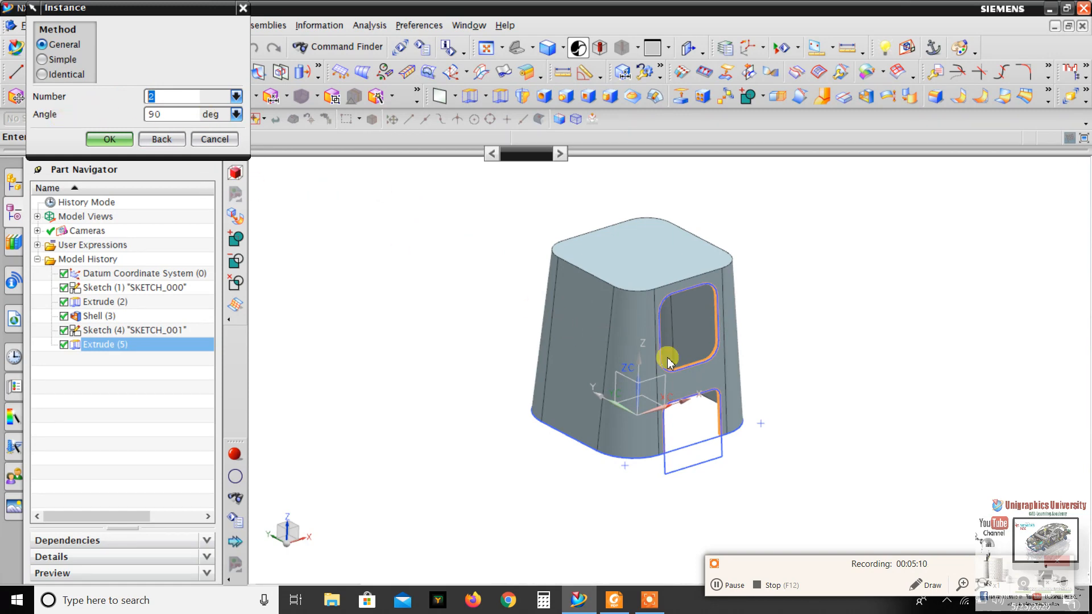
middle_click_drag(679, 301, 689, 408)
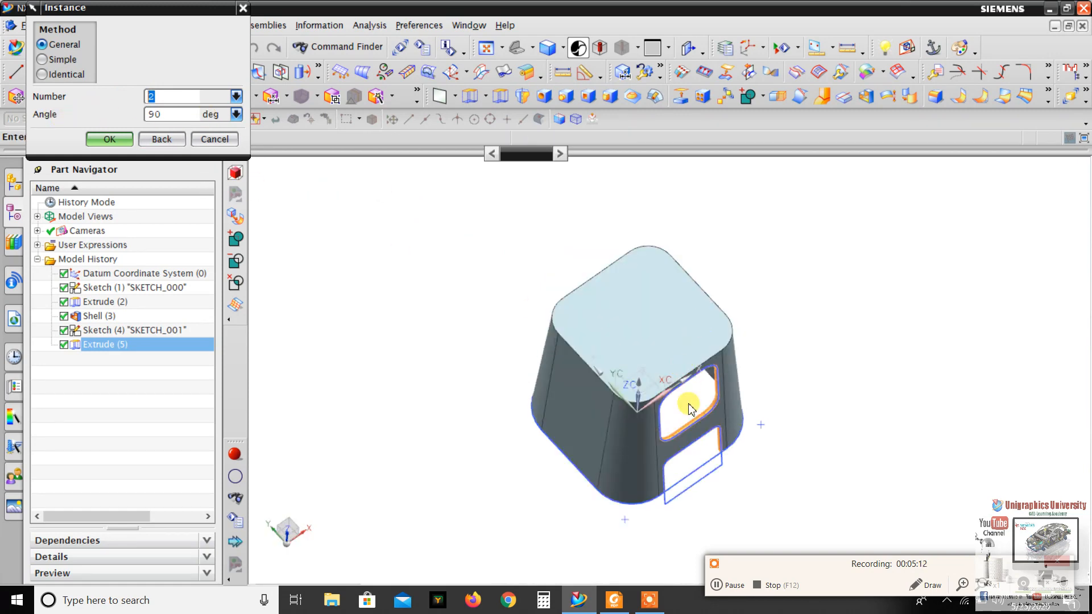
middle_click_drag(678, 453, 675, 407)
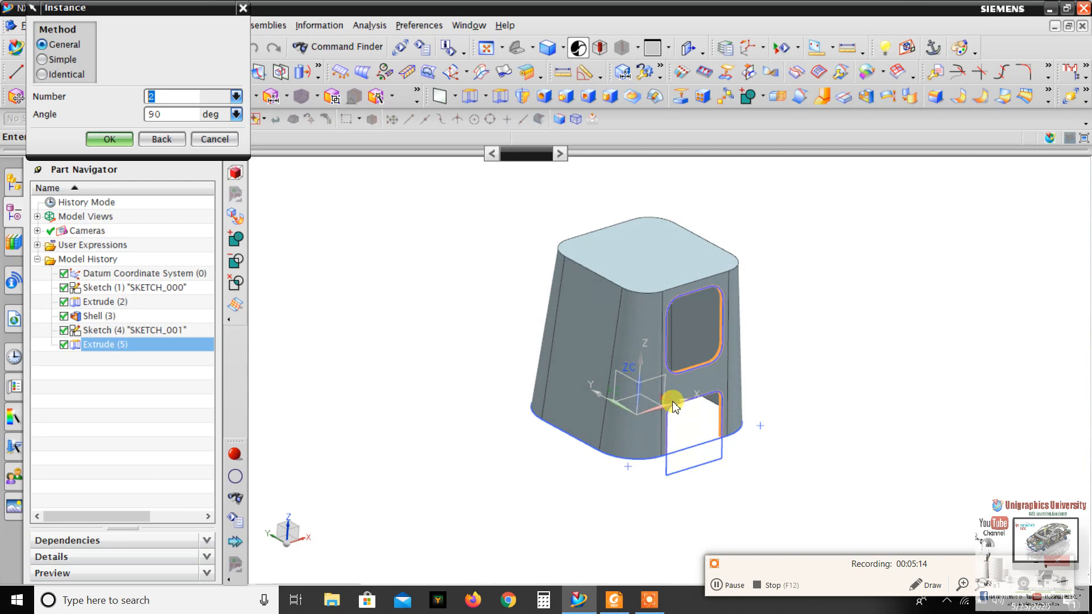
left_click(111, 143)
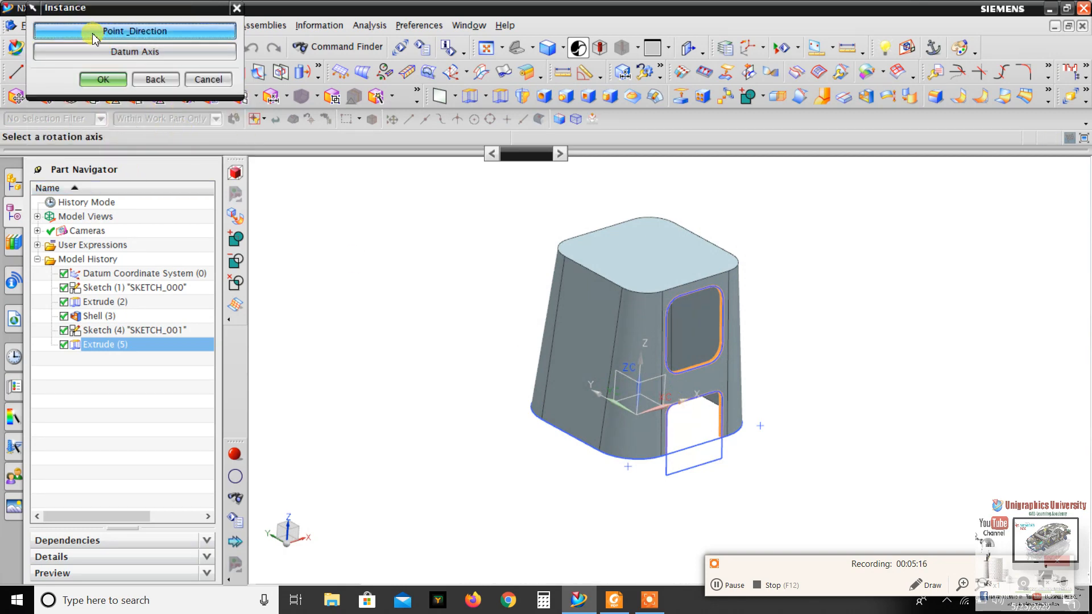
Use a point-and-direction rotation axis along ZC through the origin (0, 0, 0) and create the cutout instances.
left_click(151, 35)
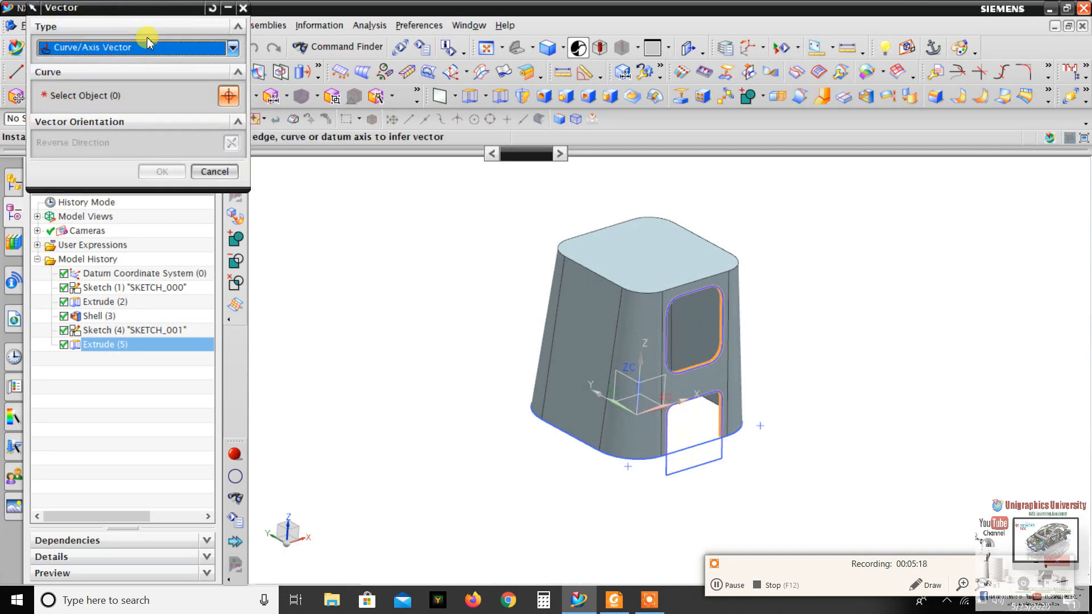
left_click(96, 50)
left_click(68, 178)
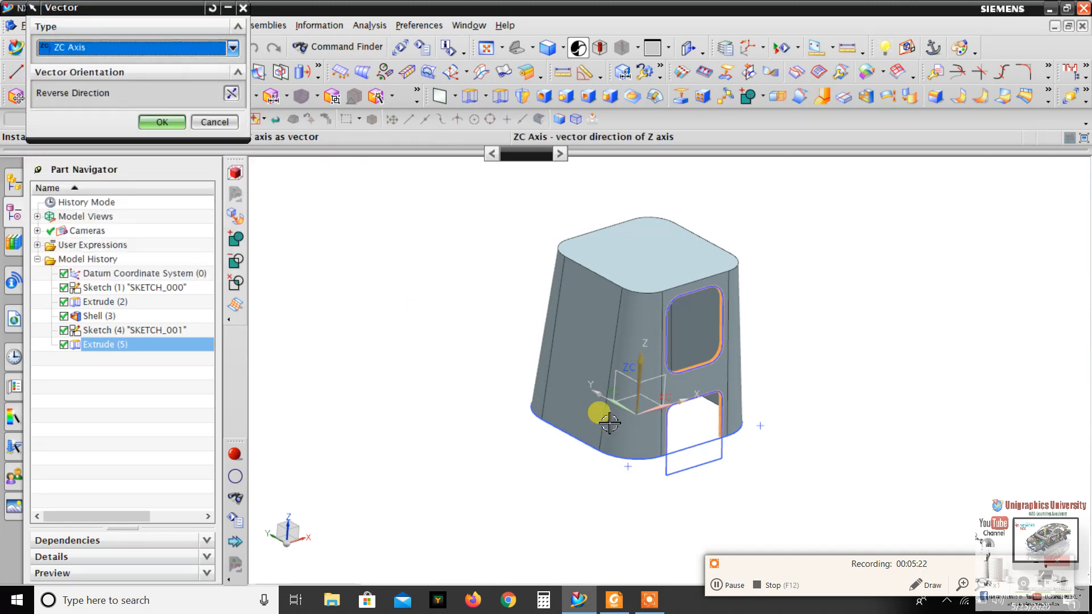
left_click(163, 123)
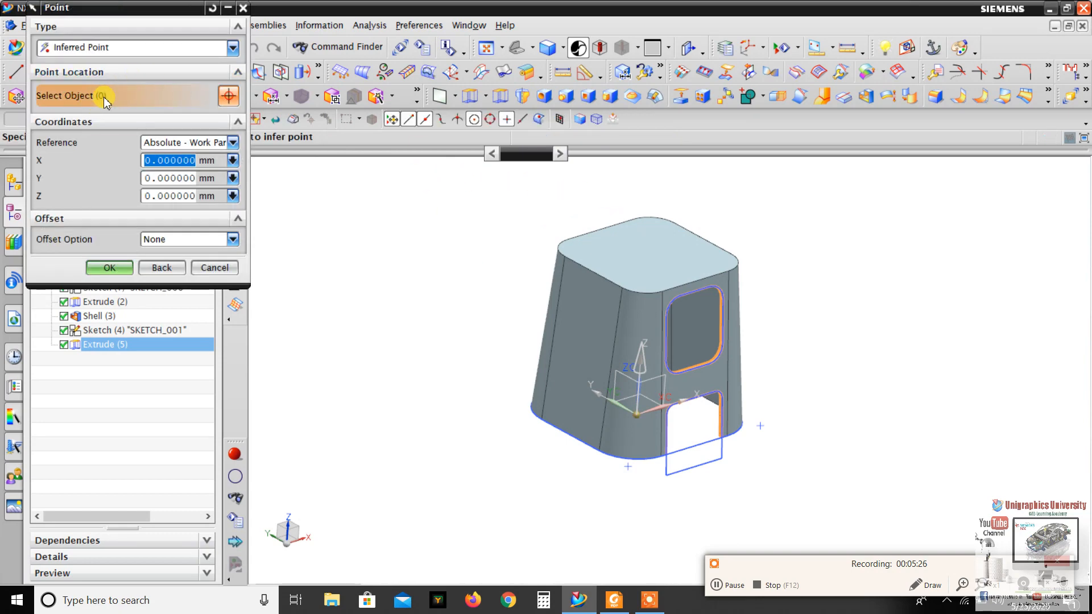
left_click(111, 268)
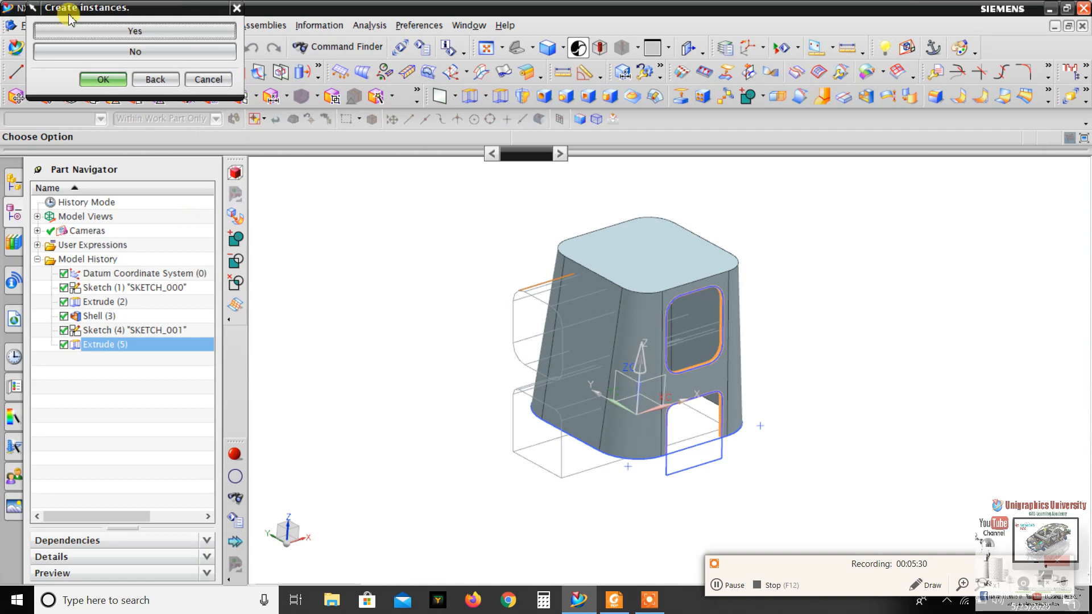
left_click(171, 30)
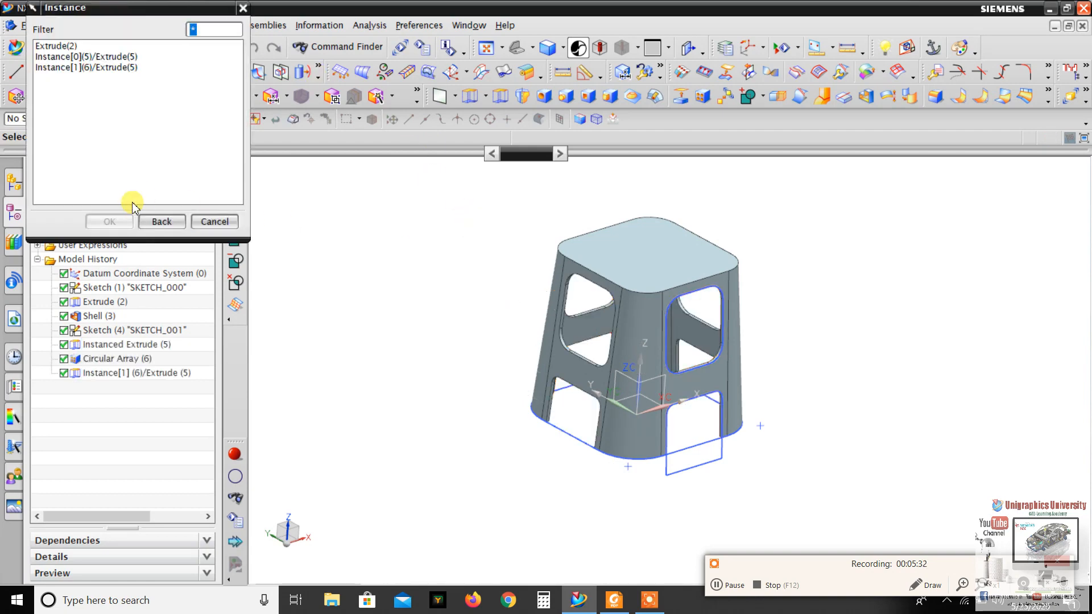
left_click(161, 222)
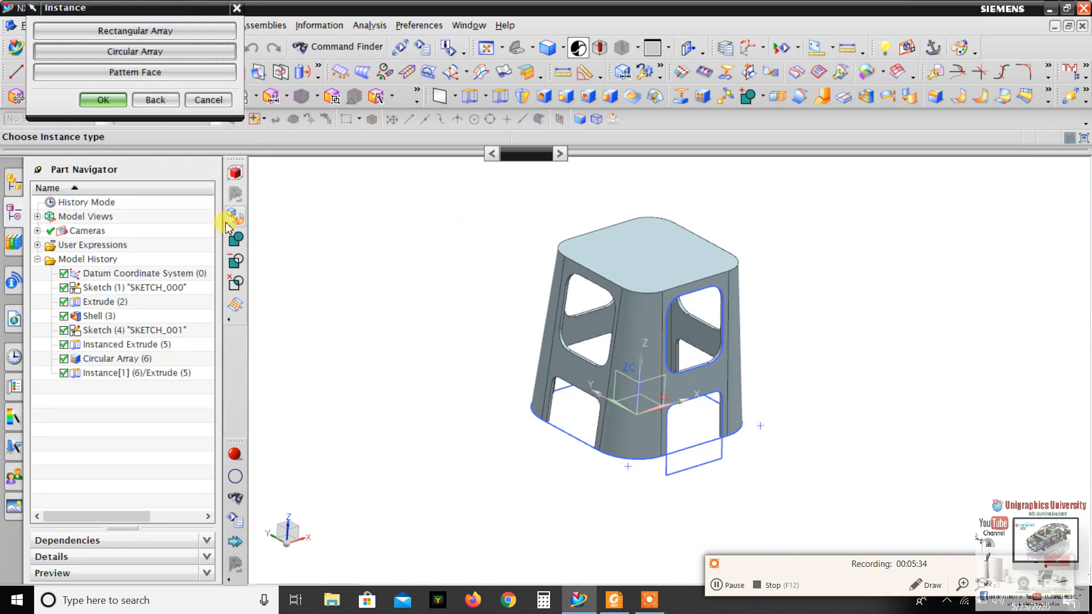
left_click(209, 111)
Hide the datum coordinate system and both sketches, SKETCH_000 and SKETCH_001.
middle_click_drag(465, 268, 495, 279)
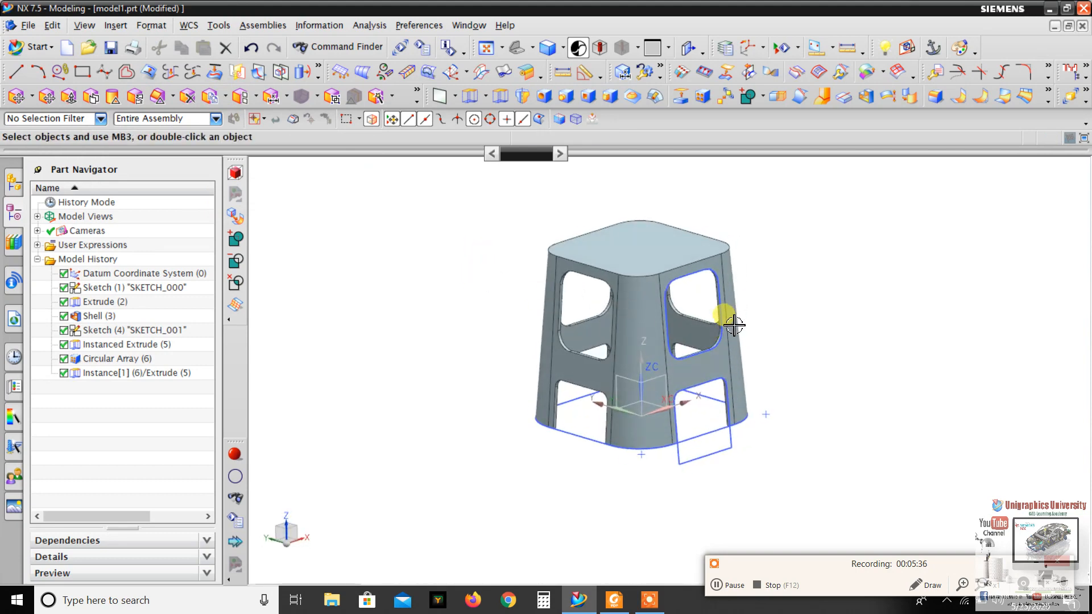
middle_click_drag(733, 325, 651, 330)
middle_click_drag(641, 292, 555, 324)
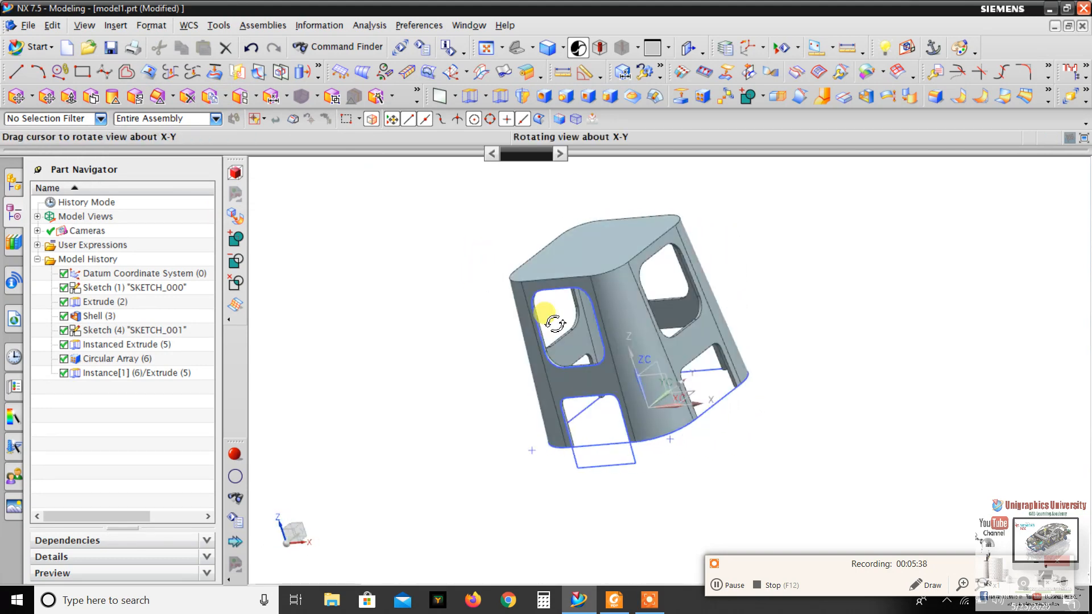
middle_click_drag(647, 321, 710, 369)
right_click(157, 276)
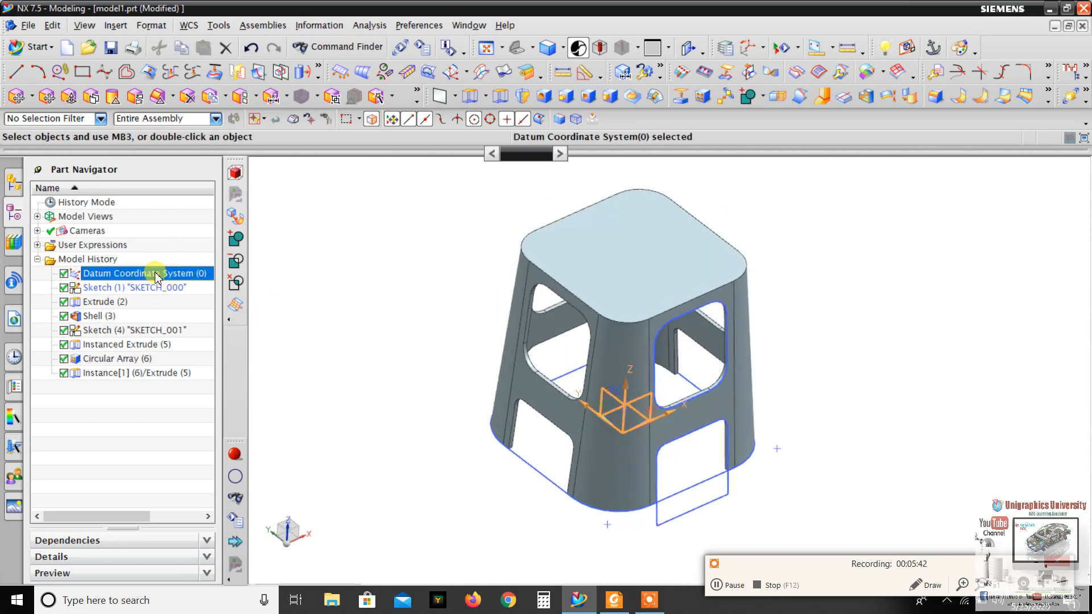
left_click(192, 283)
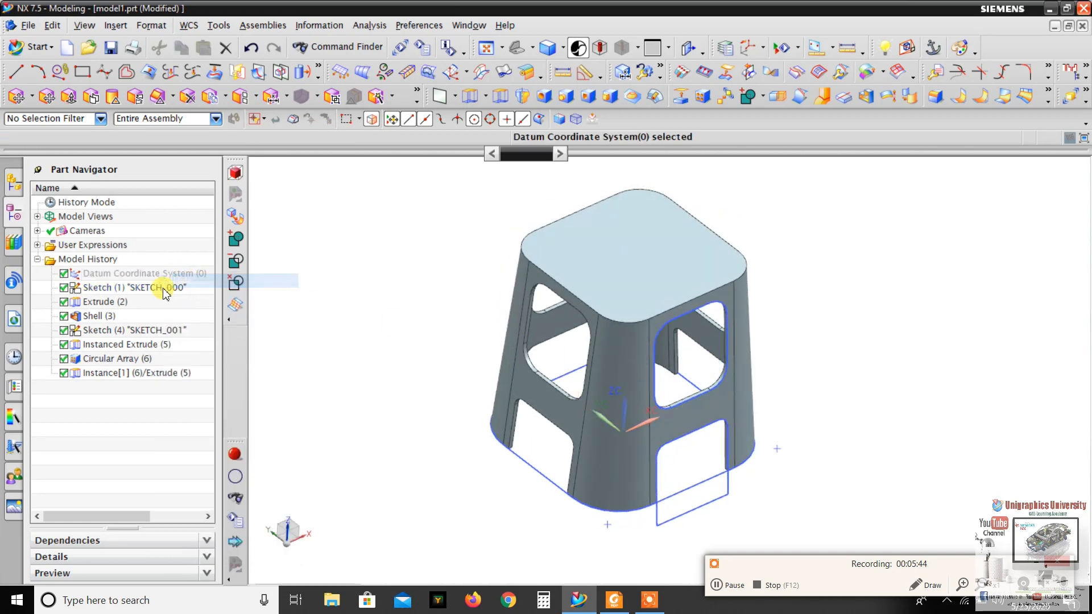
right_click(160, 287)
left_click(192, 186)
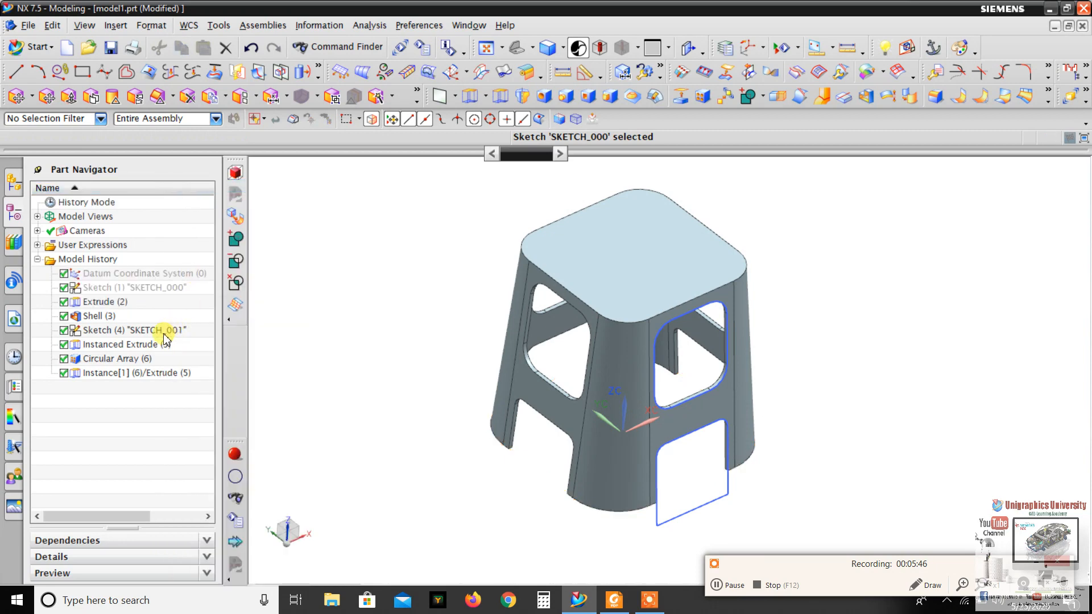
right_click(160, 337)
left_click(256, 201)
Chamfer the outer edge loop of the top face with a symmetric 2 mm distance.
mouse_move(585, 309)
middle_mouse_down()
mouse_move(629, 288)
mouse_move(654, 325)
mouse_move(657, 315)
mouse_move(633, 322)
mouse_move(638, 336)
mouse_move(385, 217)
mouse_move(529, 210)
mouse_move(541, 267)
mouse_move(592, 275)
mouse_move(463, 220)
middle_mouse_up()
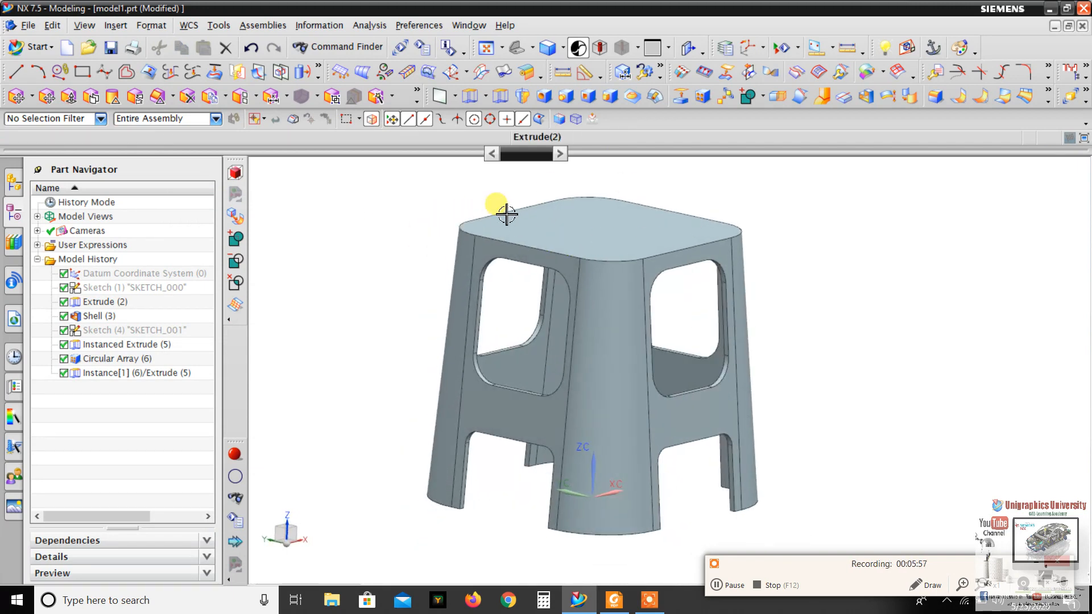
left_click(112, 26)
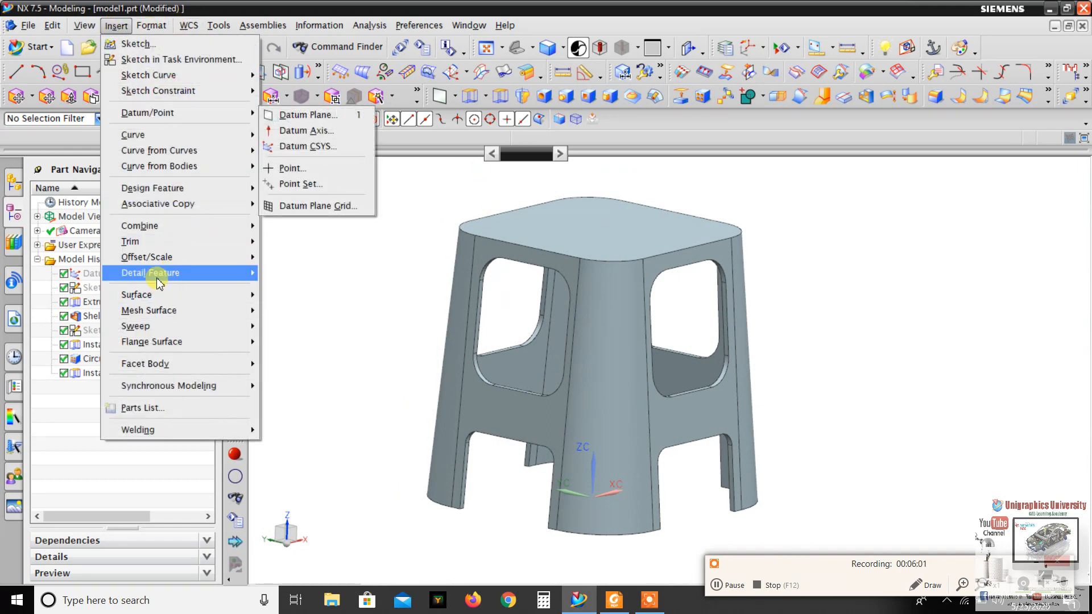
mouse_move(157, 273)
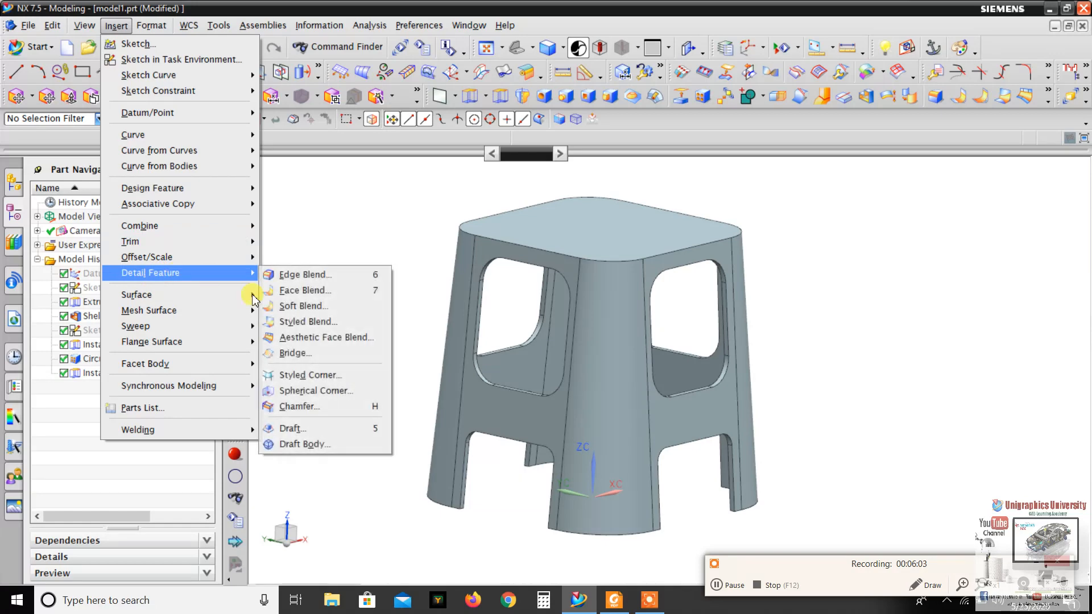
left_click(290, 407)
scroll(308, 180, "up", 1)
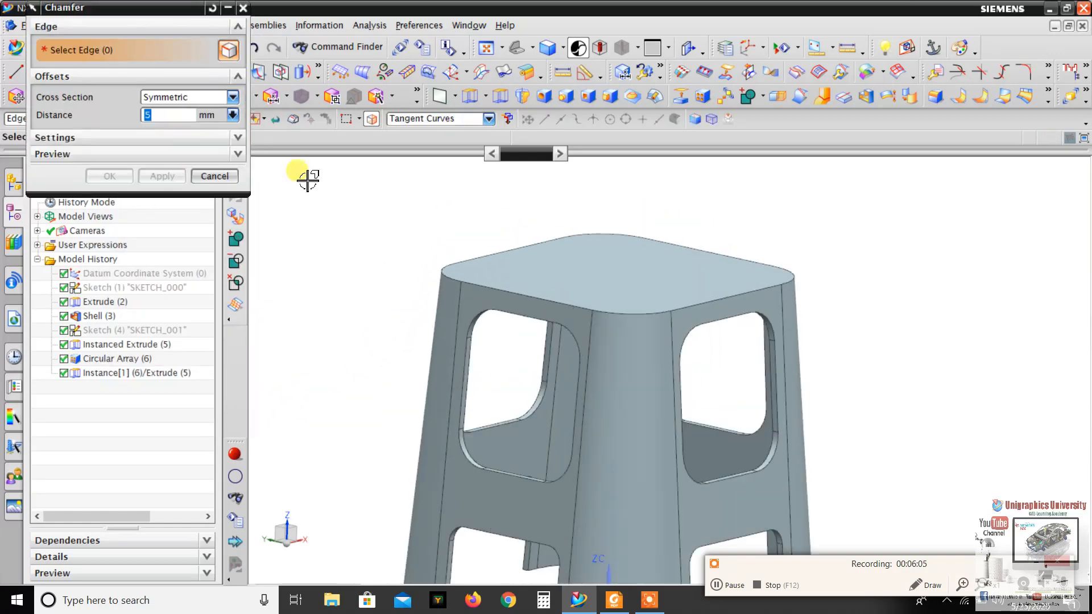
scroll(503, 279, "down", 1)
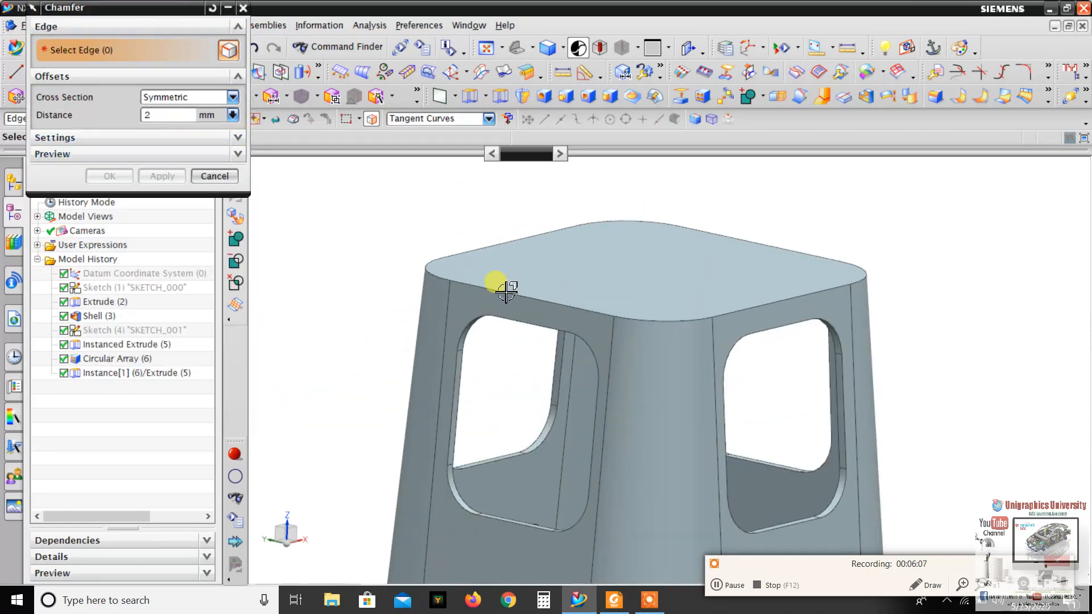
left_click(481, 251)
scroll(361, 224, "down", 2)
left_click(175, 181)
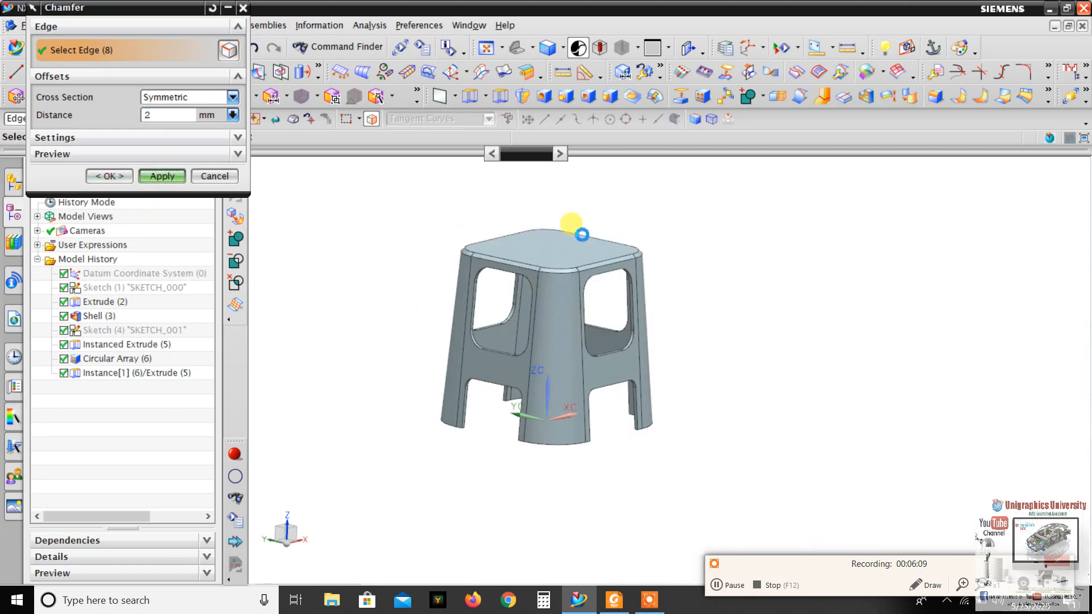
middle_click_drag(573, 224, 500, 295)
left_click(214, 175)
Examine the chamfered top edge and the window and leg openings of the stool from several views.
scroll(498, 302, "up", 5)
scroll(498, 307, "down", 5)
middle_click_drag(514, 333, 527, 377)
scroll(457, 338, "down", 2)
scroll(457, 338, "up", 2)
scroll(483, 328, "down", 2)
scroll(483, 327, "up", 3)
scroll(495, 336, "down", 3)
scroll(495, 336, "up", 3)
scroll(533, 349, "down", 3)
scroll(534, 349, "up", 3)
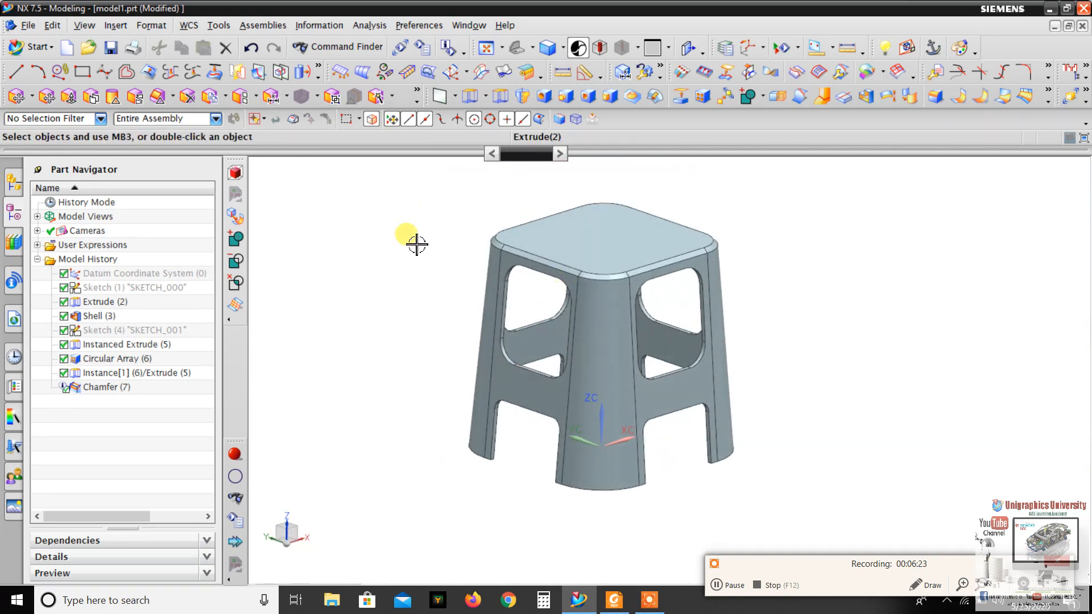
scroll(438, 237, "down", 3)
scroll(435, 237, "up", 3)
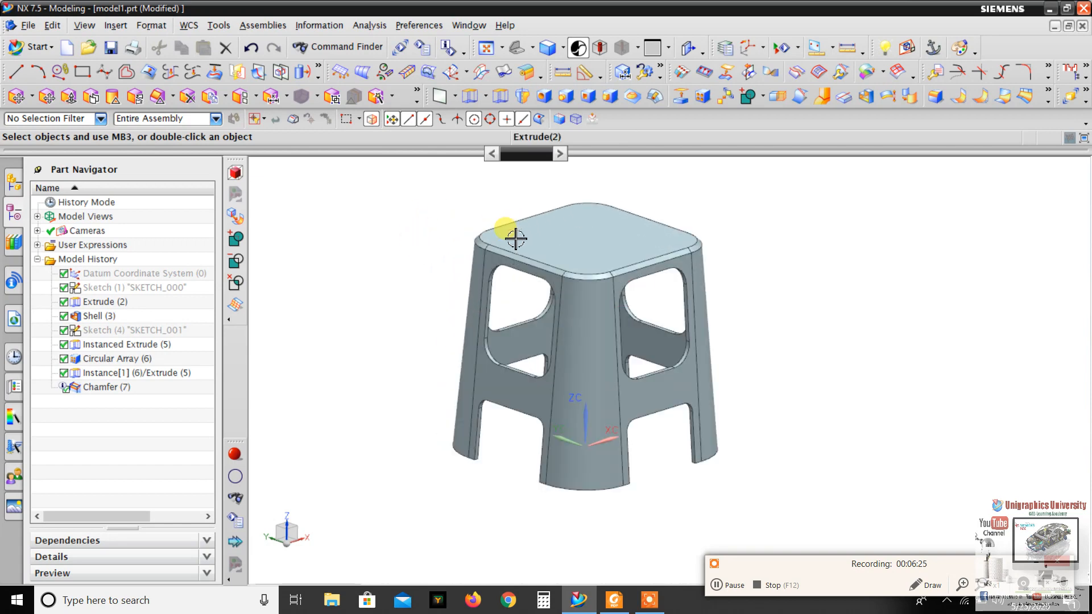
Display the stool with True Shading, accepting the Graduated Light background and the Bottom floor orientation.
left_click(84, 26)
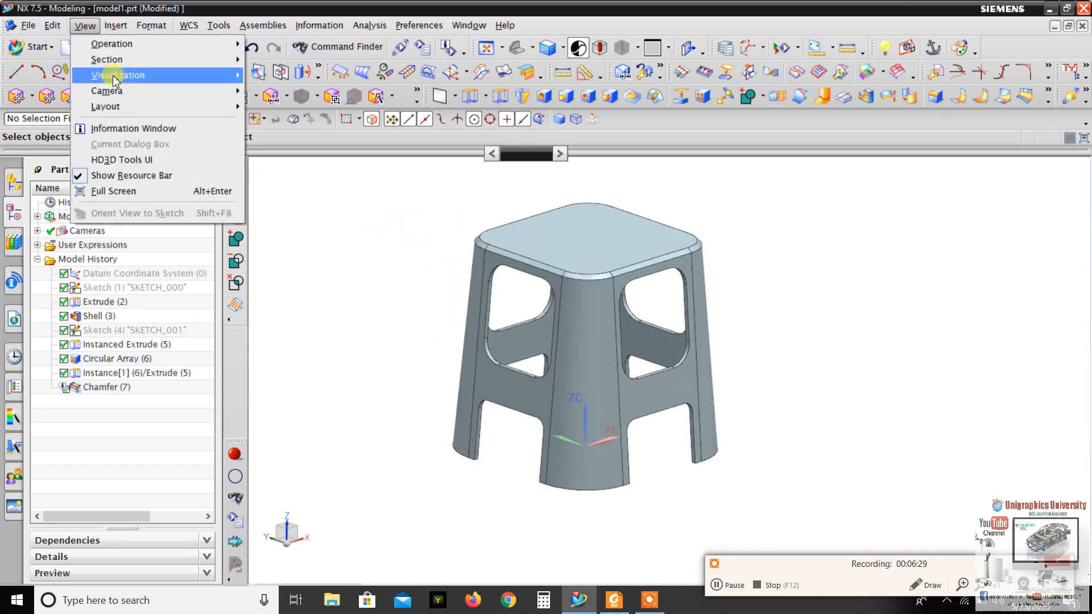
mouse_move(202, 75)
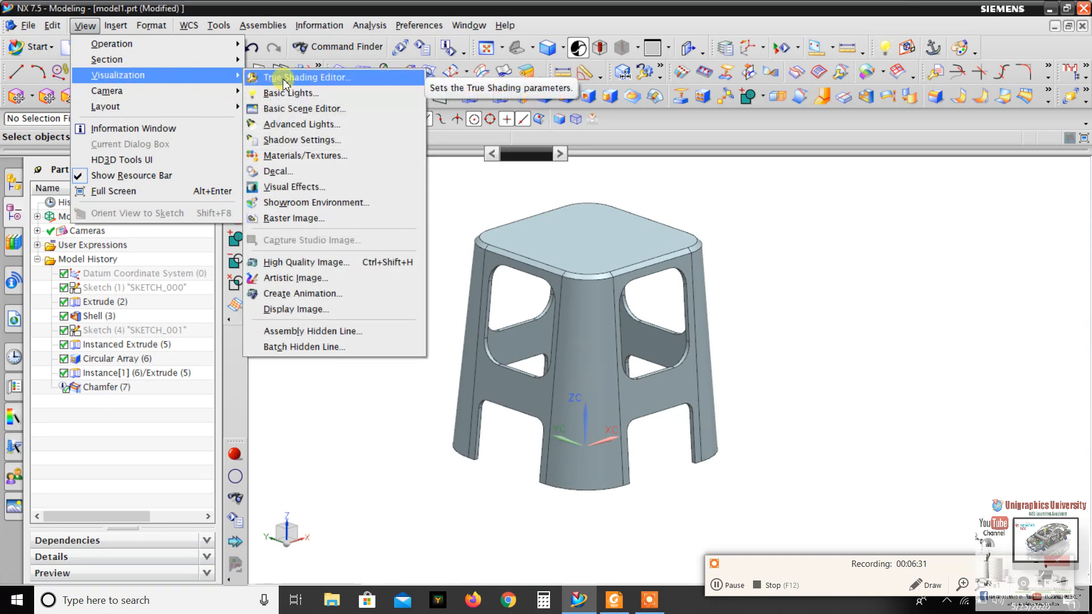
left_click(301, 78)
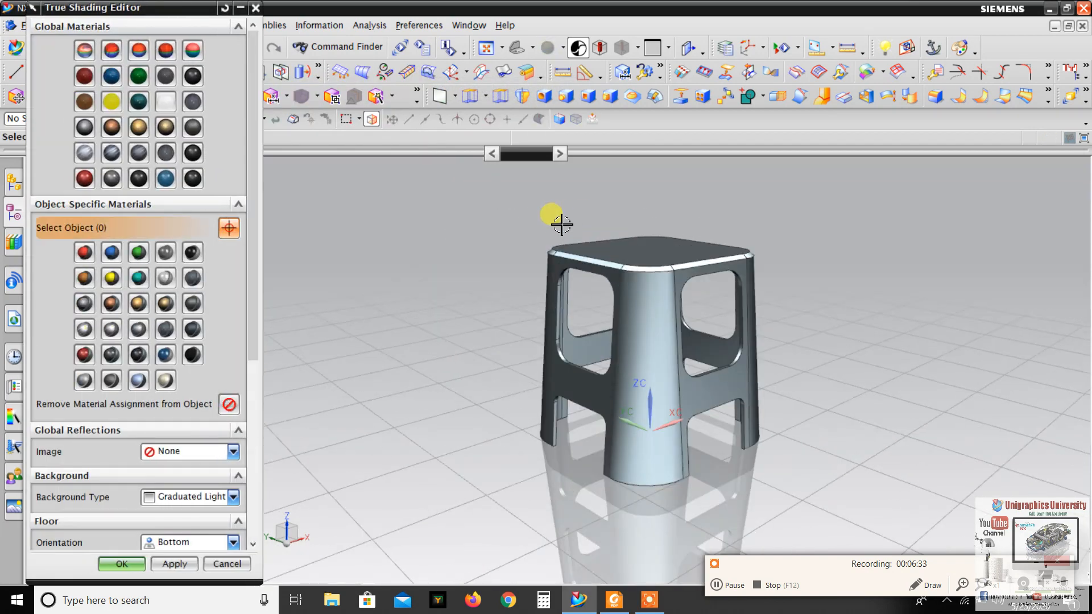
mouse_move(562, 224)
middle_mouse_down()
mouse_move(612, 259)
mouse_move(592, 259)
mouse_move(570, 236)
middle_mouse_up()
scroll(613, 261, "down", 3)
scroll(592, 259, "up", 2)
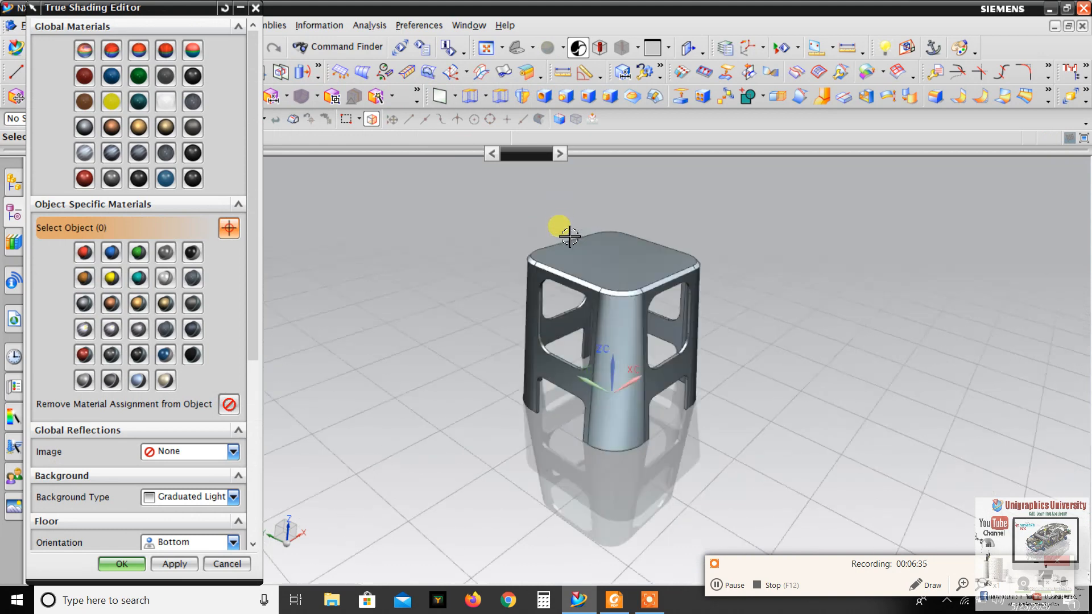
scroll(570, 236, "up", 1)
middle_click(570, 259)
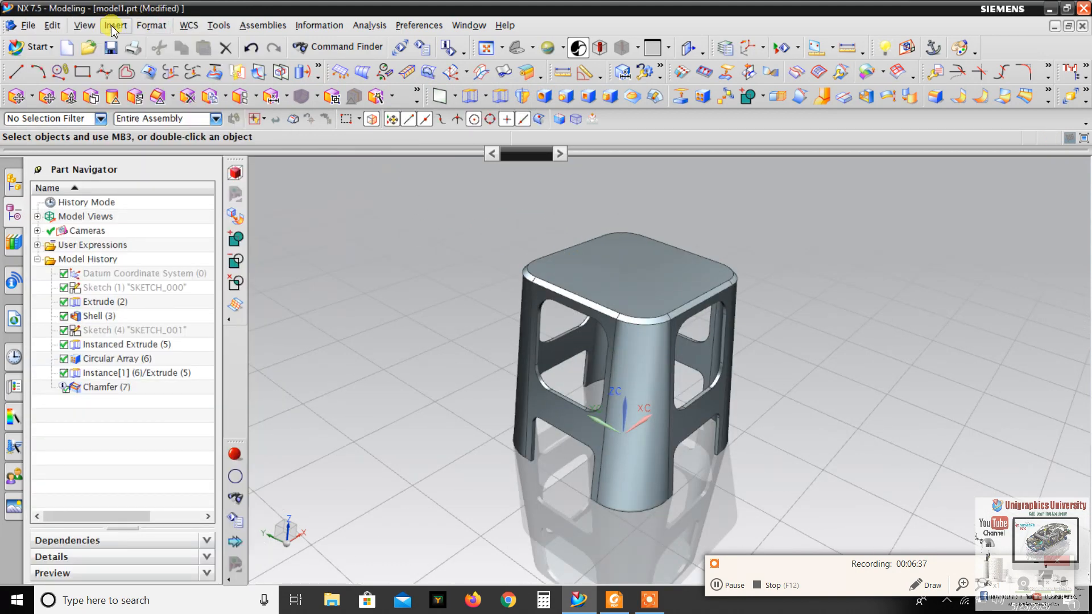
Apply the brown global material to the whole stool with the True Shading Editor.
left_click(89, 27)
mouse_move(132, 74)
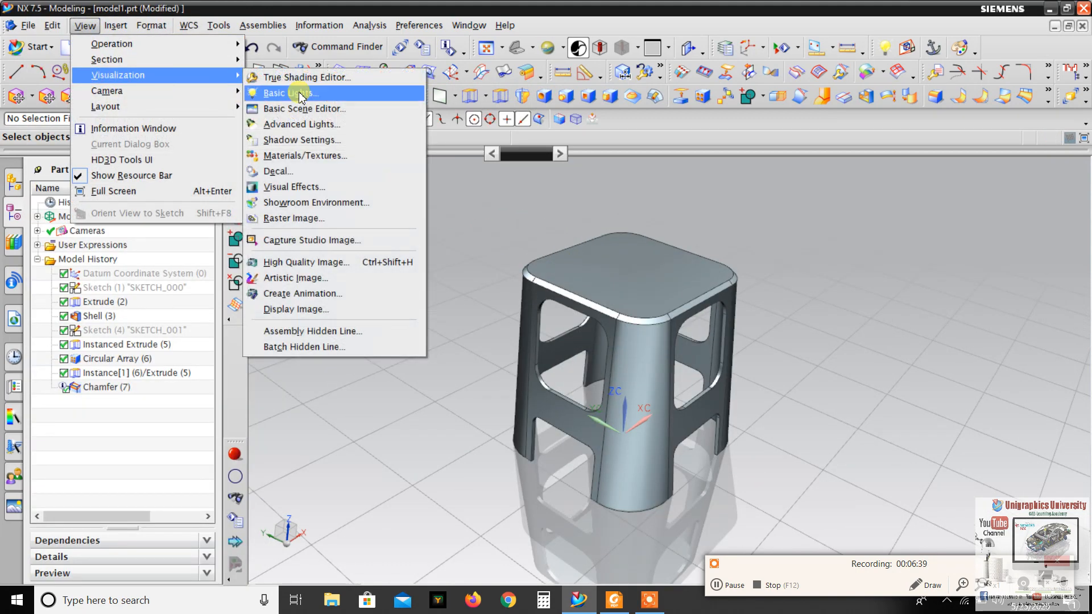
left_click(294, 79)
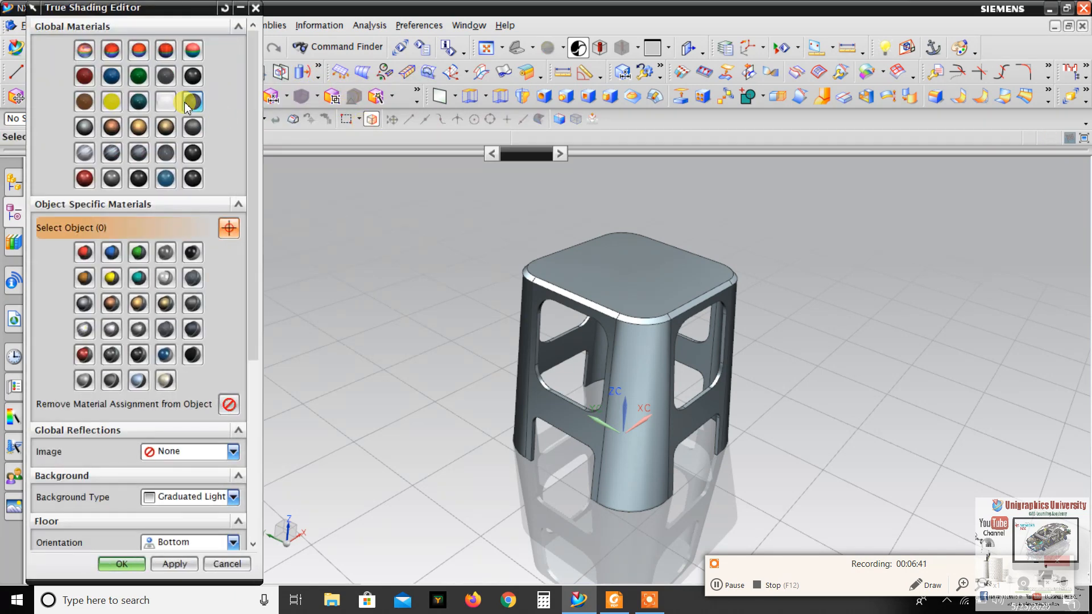
left_click(84, 103)
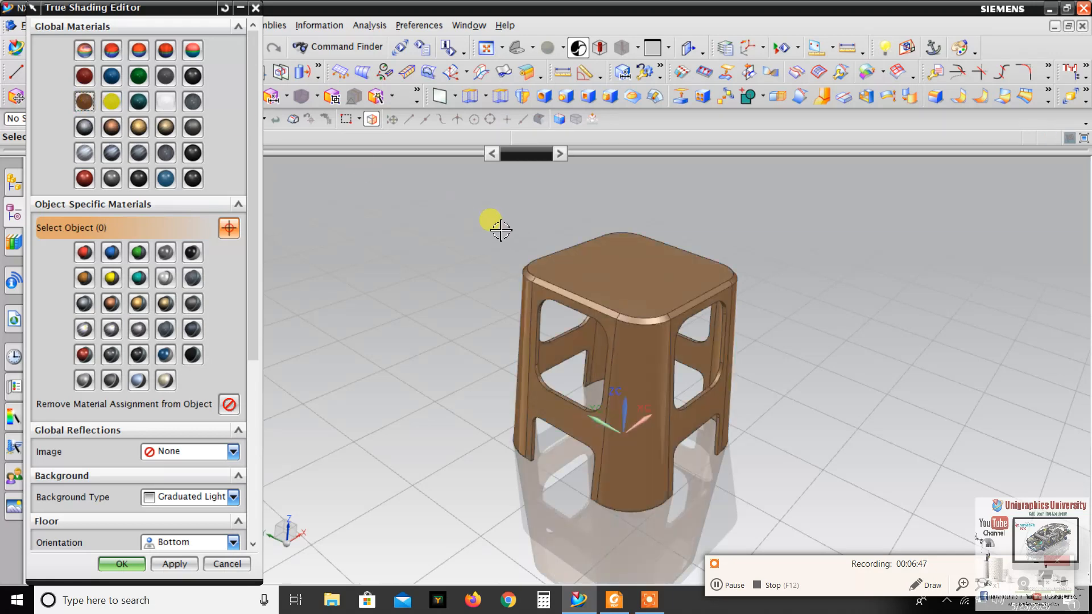
middle_click_drag(501, 230, 514, 244)
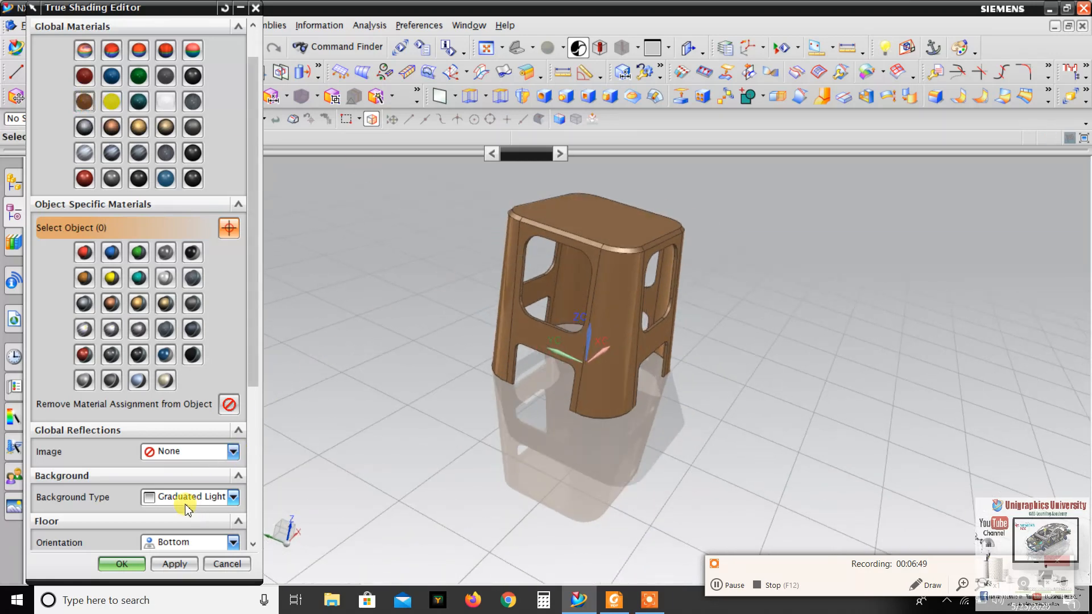
Try the Graduated Dark, Light and Dark background types behind the shaded stool.
scroll(188, 509, "down", 3)
left_click(193, 339)
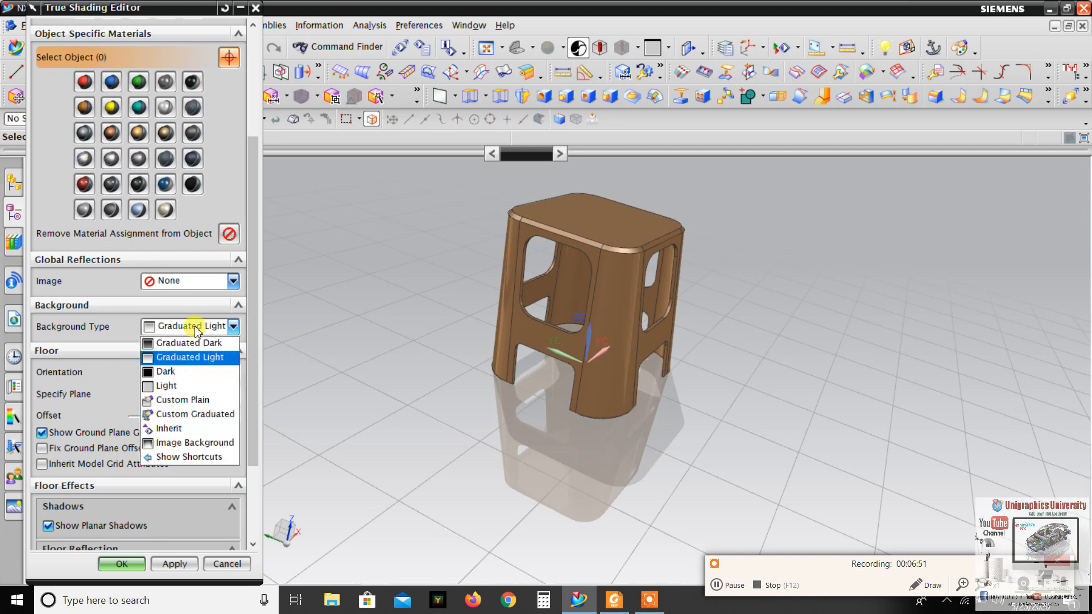
left_click(192, 343)
left_click(163, 328)
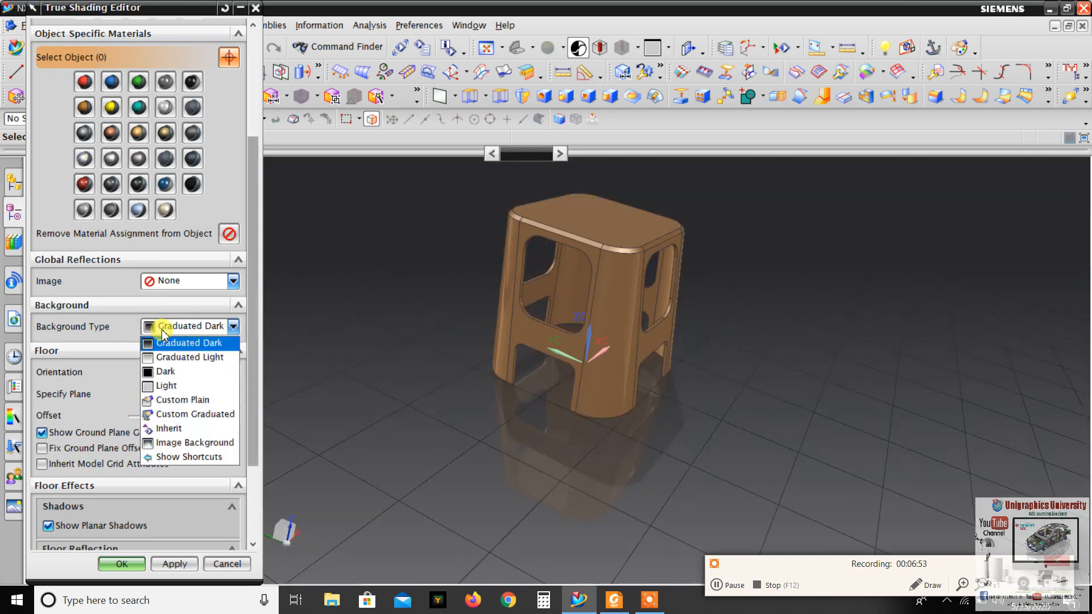
left_click(174, 387)
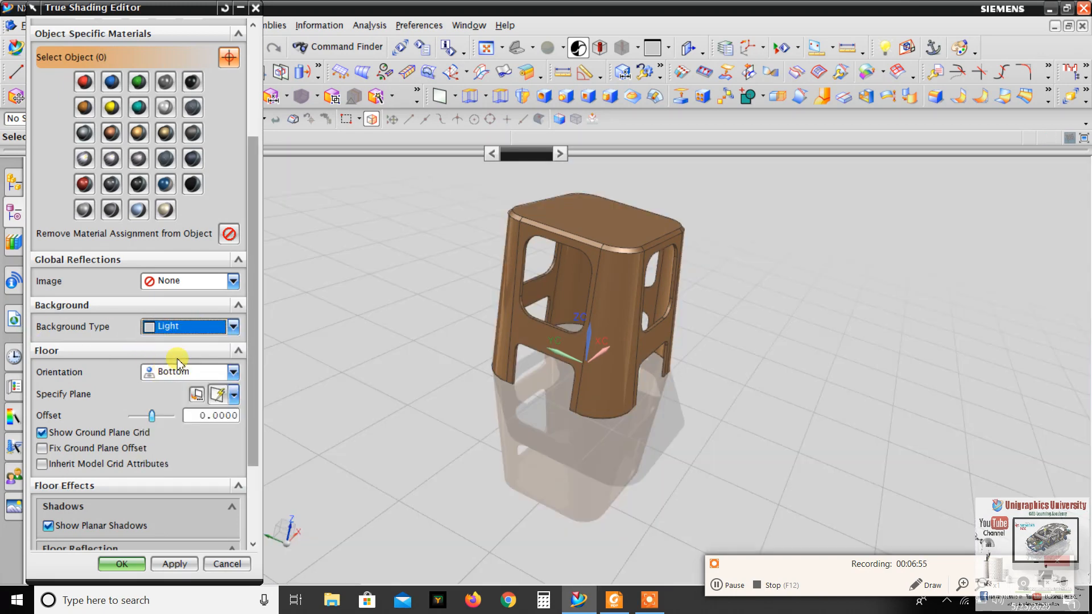
middle_click_drag(389, 342, 410, 357)
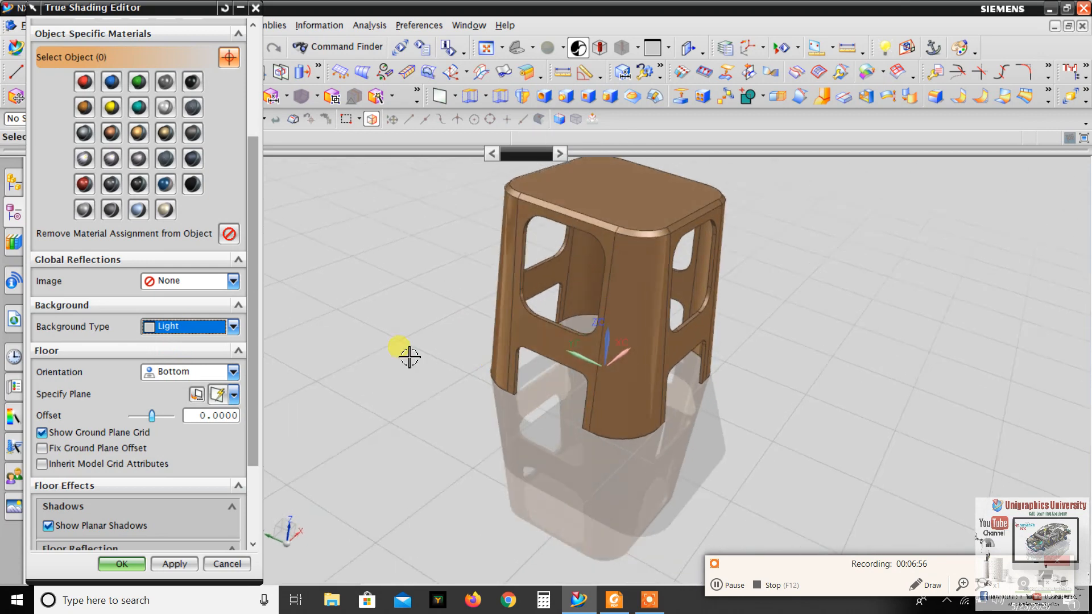
left_click(184, 329)
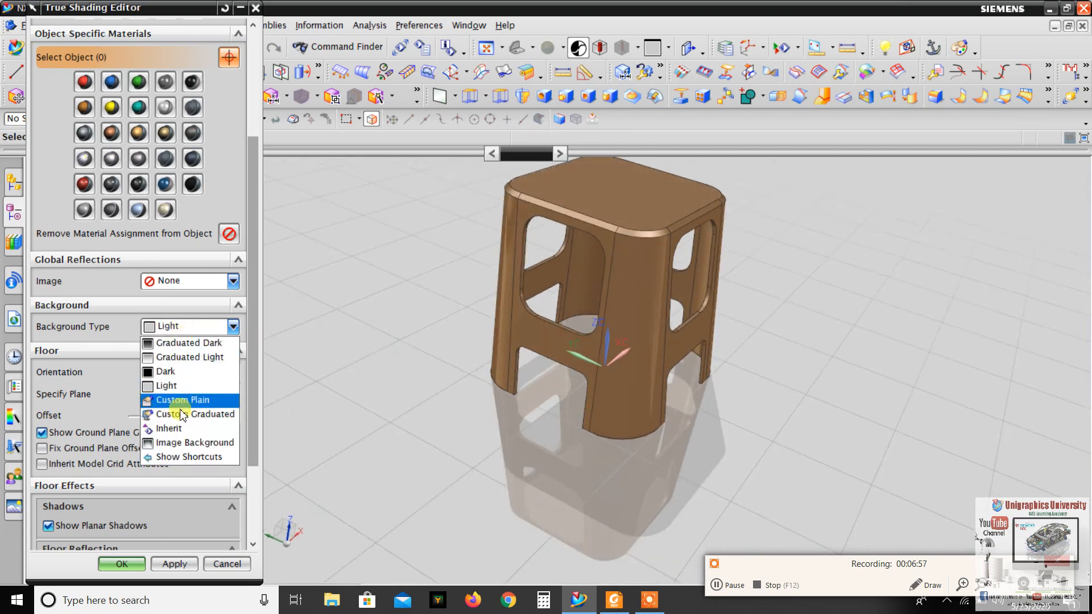
left_click(167, 373)
Set the background type to Graduated Light and inspect the brown stool from several angles.
left_click(206, 328)
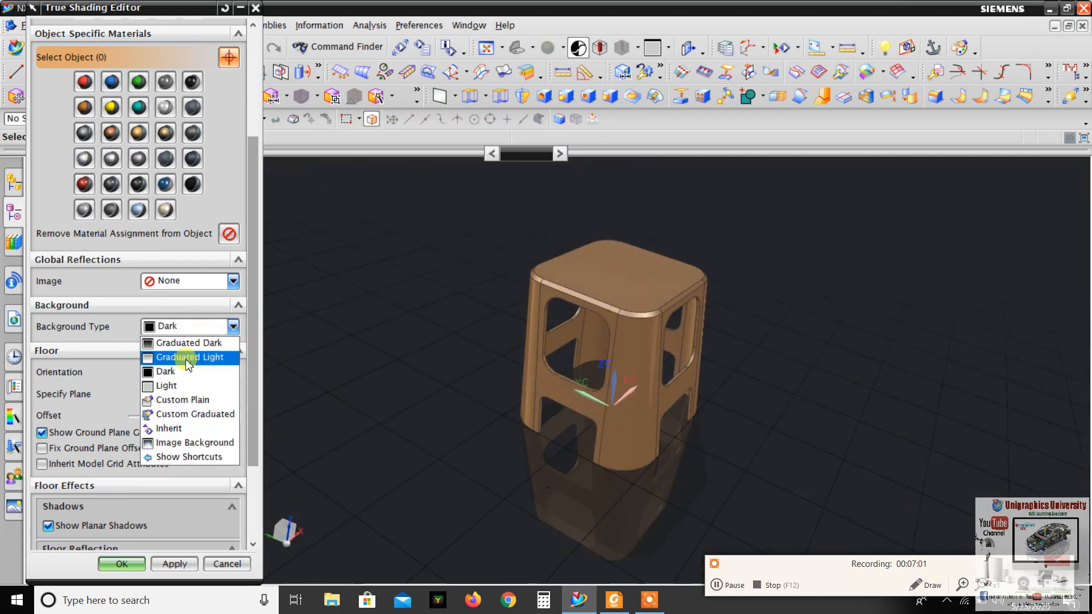
left_click(176, 359)
middle_click_drag(551, 285, 532, 301)
middle_click_drag(637, 295, 593, 343)
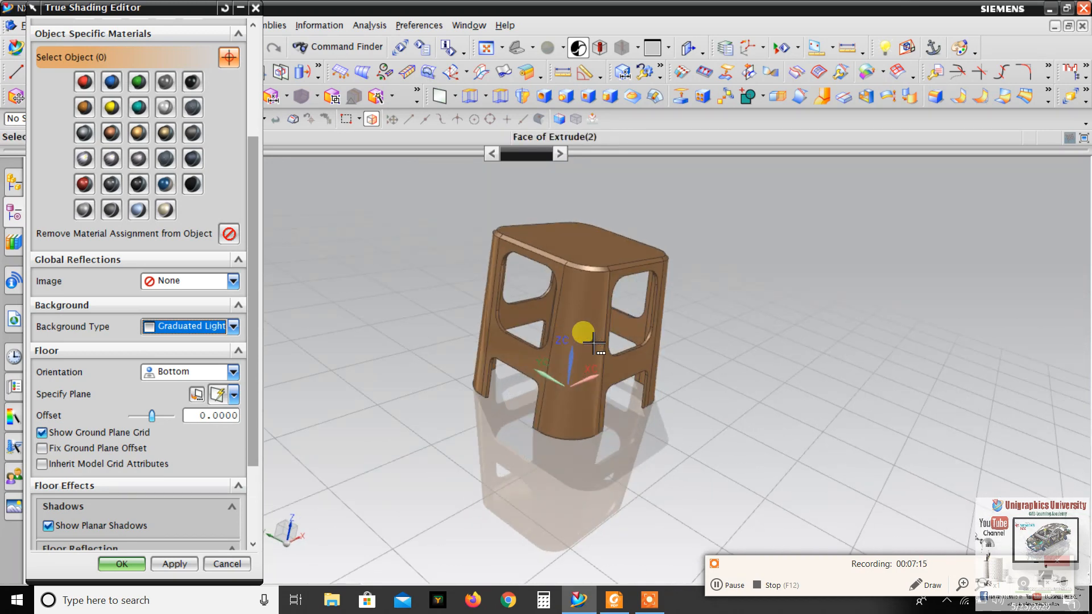
middle_click_drag(646, 264, 641, 295)
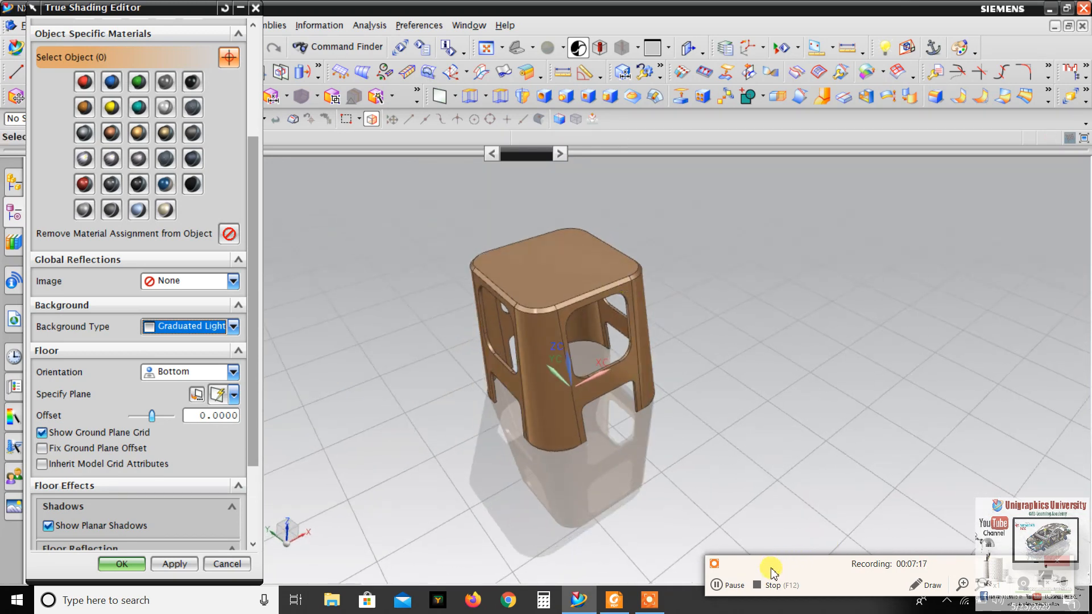